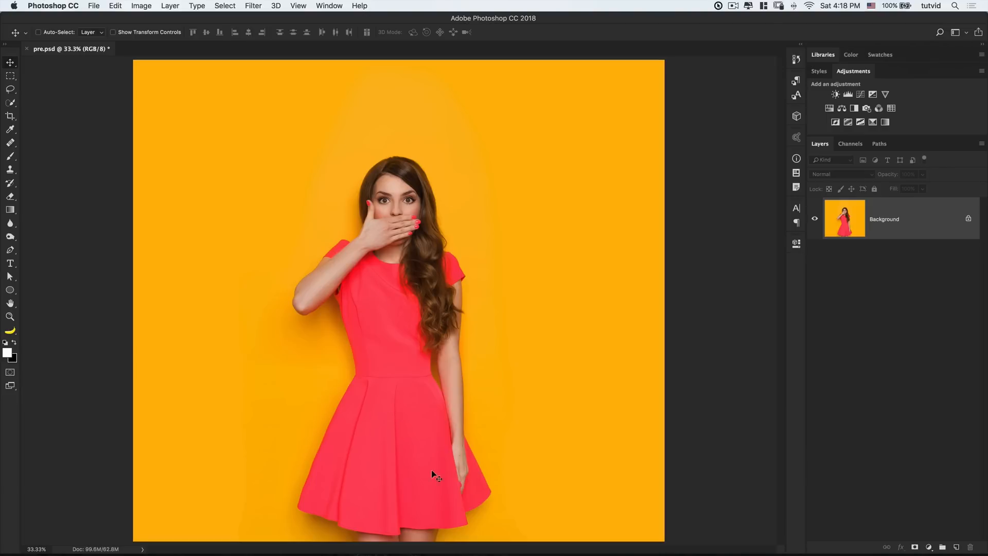
Select the woman with the Quick Selection tool, subtracting the background spill beside her sleeve.
{"action": "left_click", "coordinate": [11, 104]}
{"action": "left_click_drag", "start_coordinate": [301, 301], "coordinate": [370, 225]}
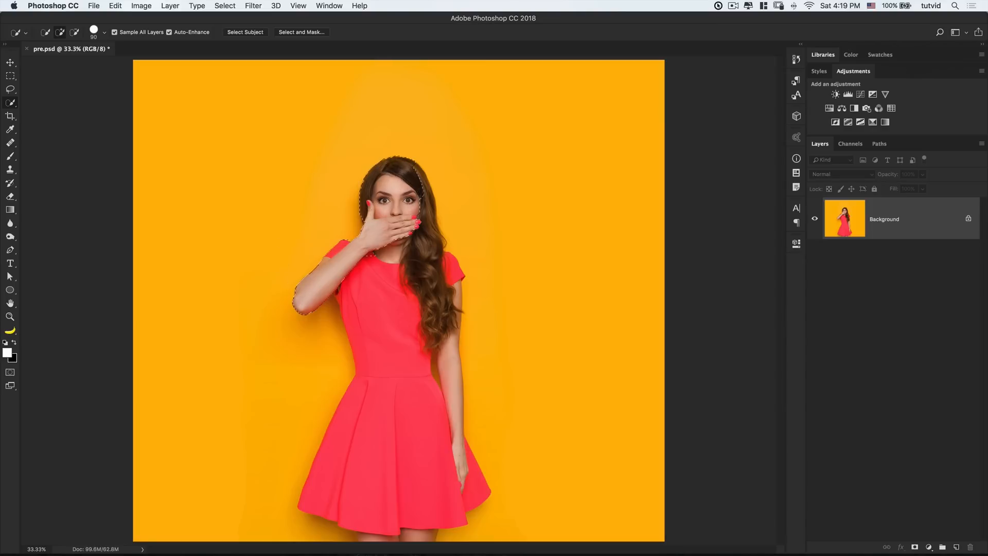
{"action": "left_click_drag", "start_coordinate": [371, 225], "coordinate": [466, 270]}
{"action": "key", "text": "alt"}
{"action": "left_click", "coordinate": [470, 254], "text": "alt"}
Save the selection as a new channel named "woman", deselect it, and check the channel list.
{"action": "left_click", "coordinate": [225, 5]}
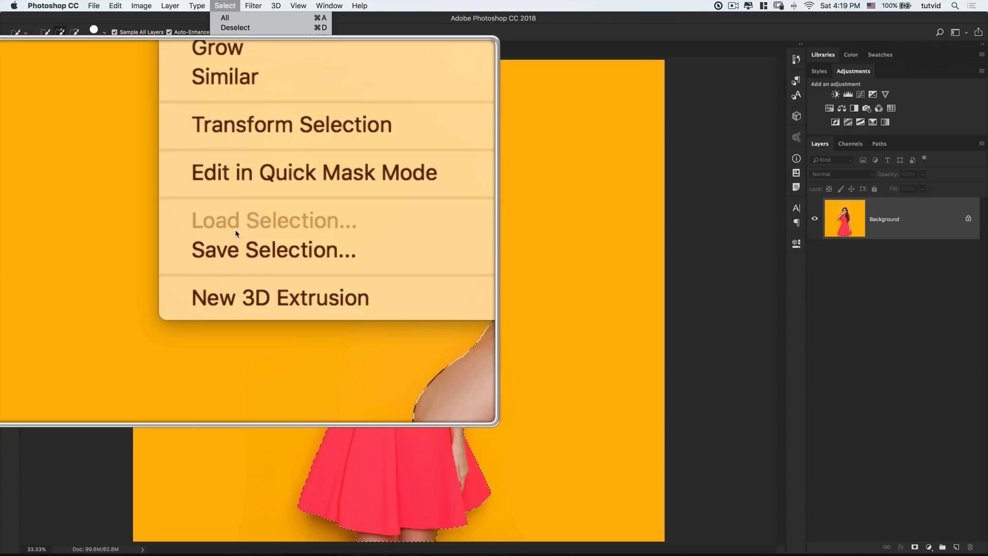
{"action": "left_click", "coordinate": [243, 234]}
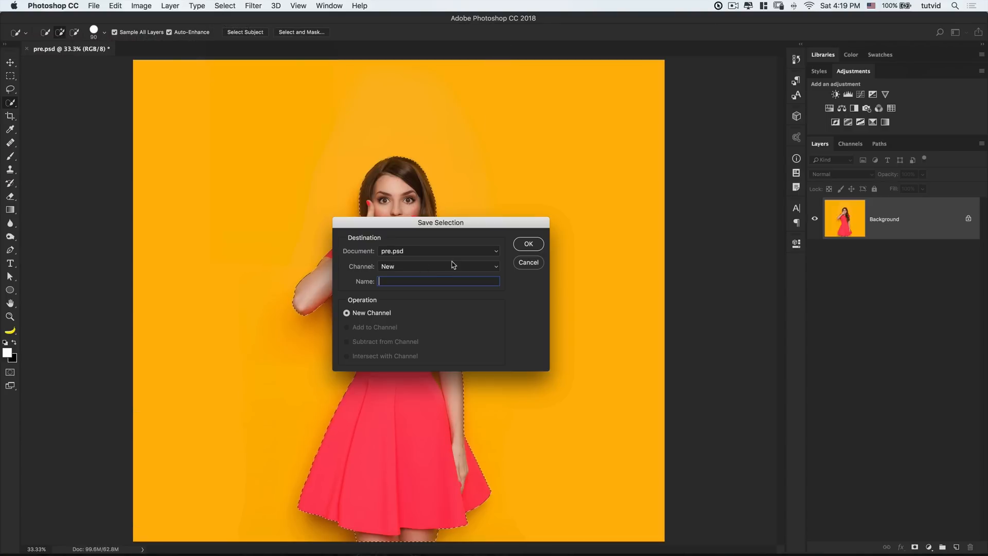
{"action": "type", "text": "woman"}
{"action": "left_click", "coordinate": [536, 243]}
{"action": "key", "text": "super+d"}
{"action": "left_click", "coordinate": [850, 143]}
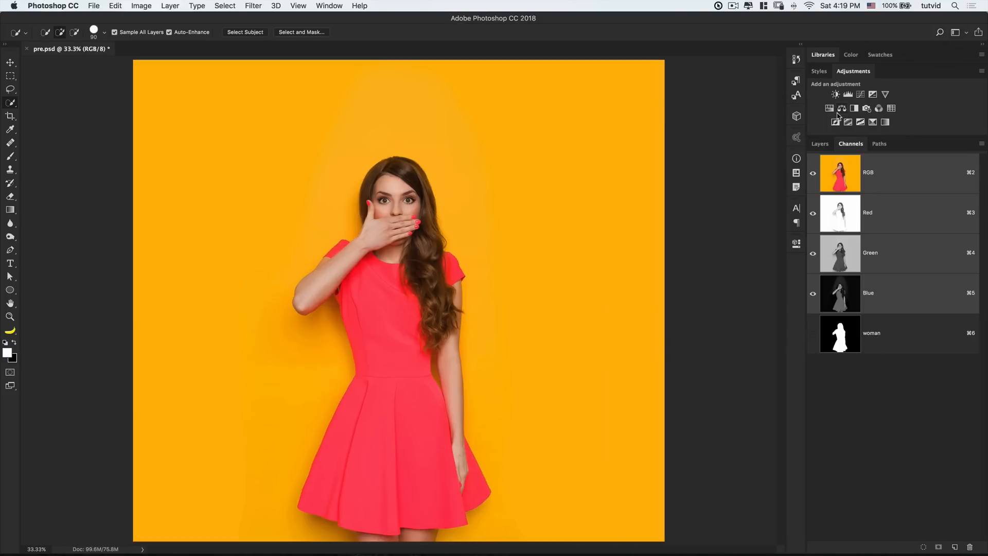
{"action": "left_click", "coordinate": [820, 144]}
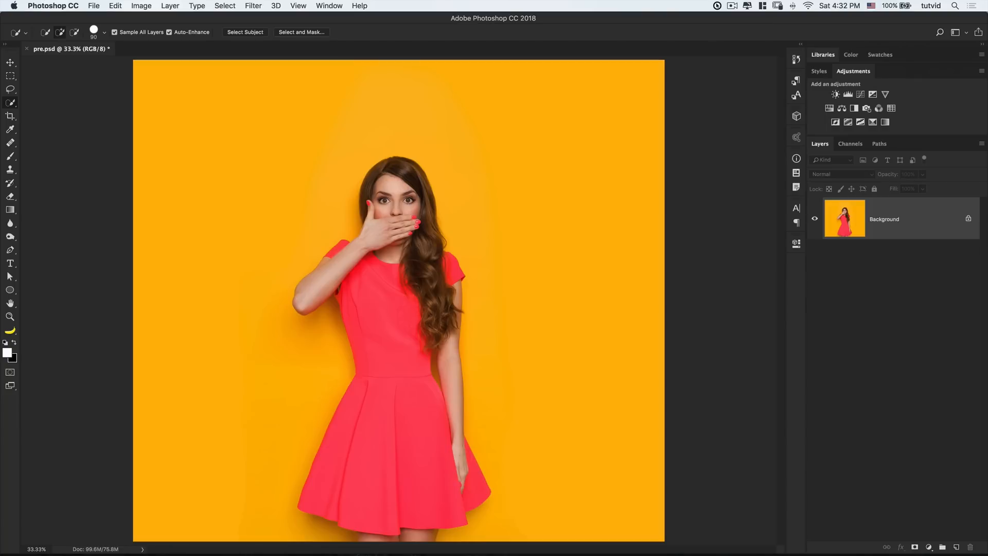
Try a wavy white brush stroke around the woman's head on the Background layer and undo it.
{"action": "left_click", "coordinate": [12, 157]}
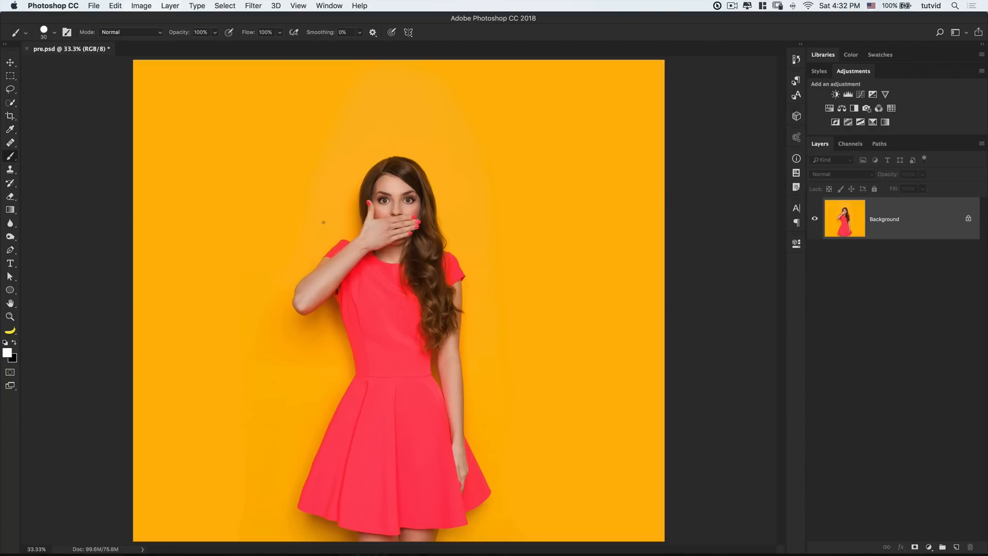
{"action": "mouse_move", "coordinate": [361, 138]}
{"action": "left_mouse_down"}
{"action": "mouse_move", "coordinate": [396, 115]}
{"action": "mouse_move", "coordinate": [505, 273]}
{"action": "left_mouse_up"}
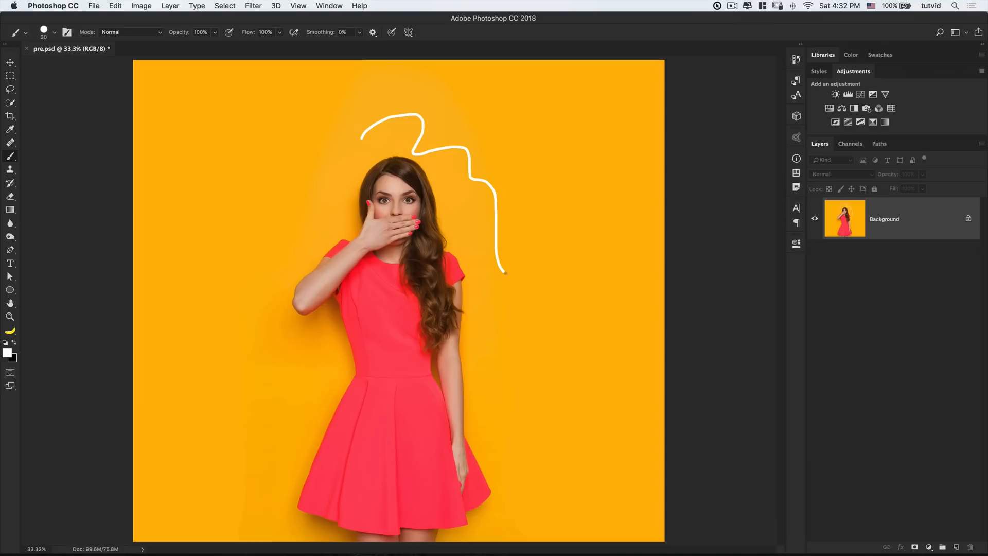
{"action": "key", "text": "ctrl+z"}
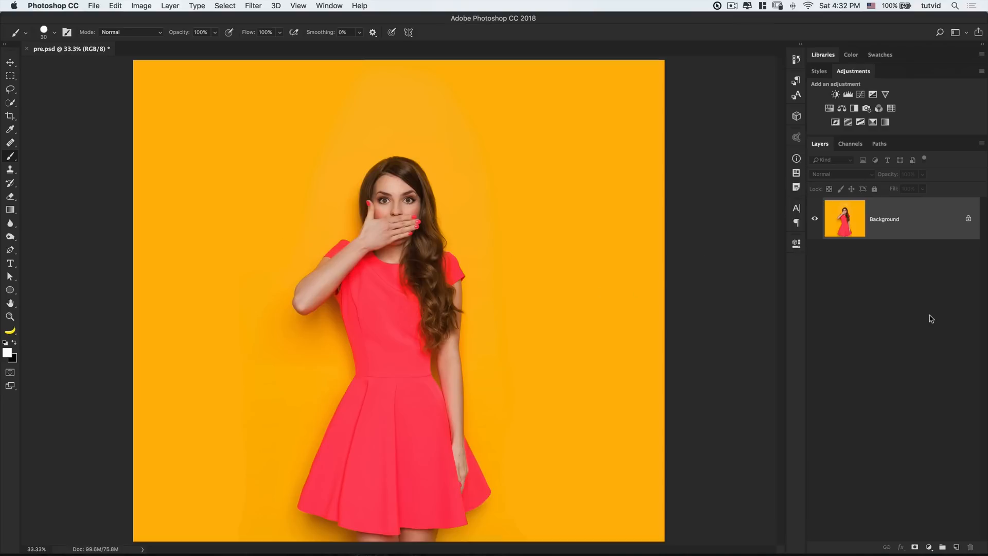
Create a new layer above the Background and open the brush's Shape Dynamics settings.
{"action": "left_click", "coordinate": [956, 546]}
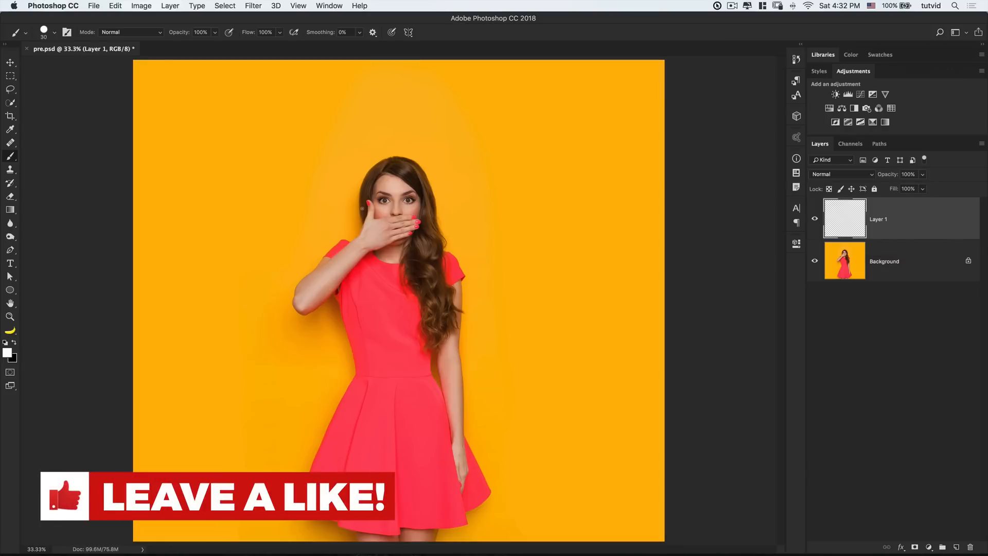
{"action": "left_click", "coordinate": [66, 32]}
{"action": "left_click", "coordinate": [57, 122]}
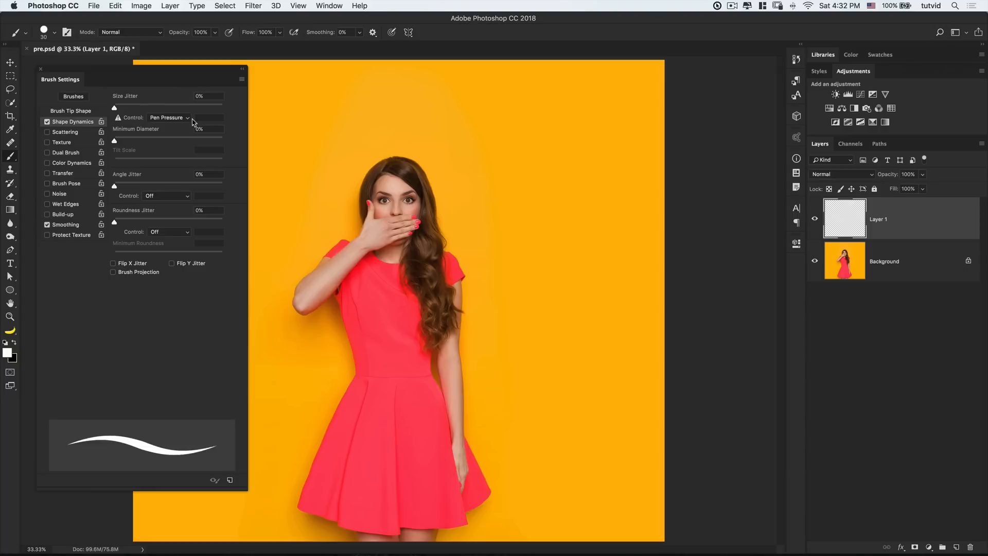
Try the Fade size control with several short strokes beside the woman's head, and clear the strokes from the layer.
{"action": "left_click", "coordinate": [175, 117]}
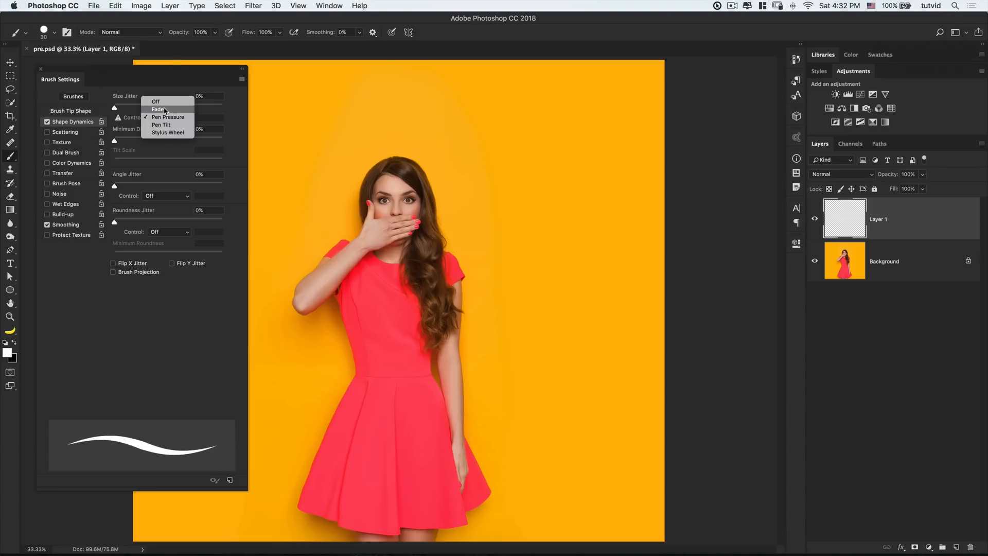
{"action": "left_click", "coordinate": [173, 109]}
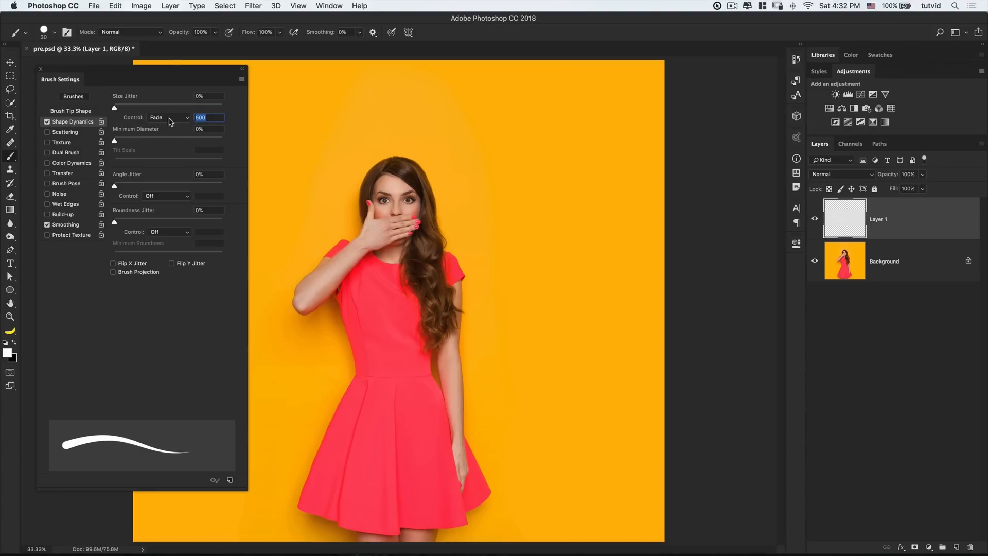
{"action": "mouse_move", "coordinate": [320, 136]}
{"action": "left_mouse_down"}
{"action": "mouse_move", "coordinate": [359, 132]}
{"action": "mouse_move", "coordinate": [347, 114]}
{"action": "left_mouse_up"}
{"action": "left_click_drag", "start_coordinate": [319, 154], "coordinate": [359, 149]}
{"action": "mouse_move", "coordinate": [290, 127]}
{"action": "left_mouse_down"}
{"action": "mouse_move", "coordinate": [332, 124]}
{"action": "mouse_move", "coordinate": [321, 109]}
{"action": "left_mouse_up"}
{"action": "left_click_drag", "start_coordinate": [269, 157], "coordinate": [304, 138]}
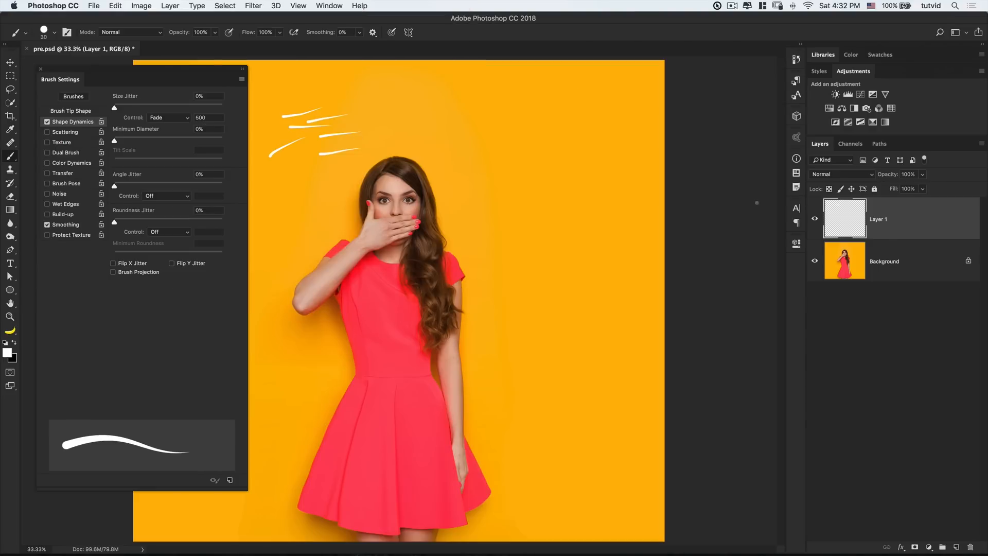
{"action": "key", "text": "super+a"}
{"action": "key", "text": "Delete"}
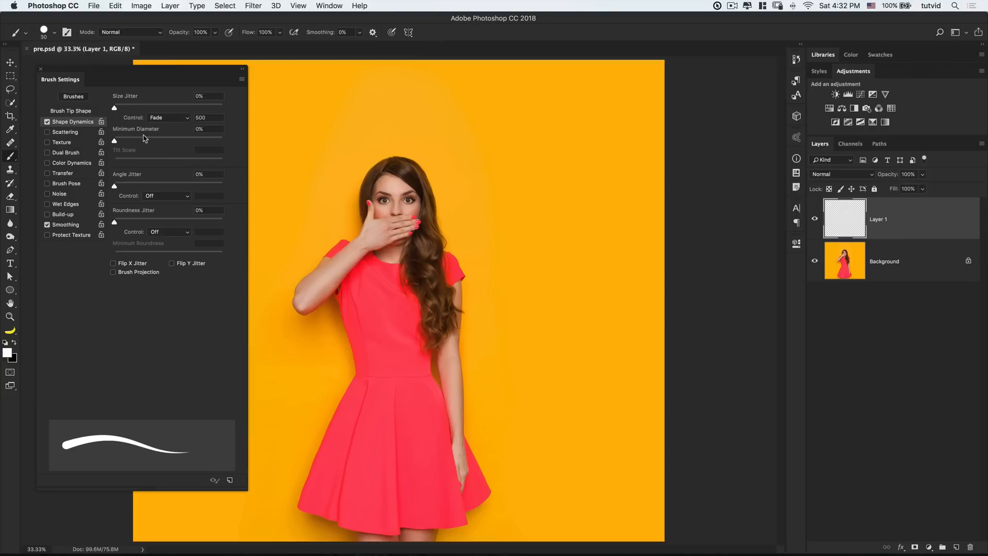
Set the brush's size control to Off and its roundness jitter to 66%, checking it with a test stroke that is undone.
{"action": "left_click", "coordinate": [161, 118]}
{"action": "left_click", "coordinate": [168, 104]}
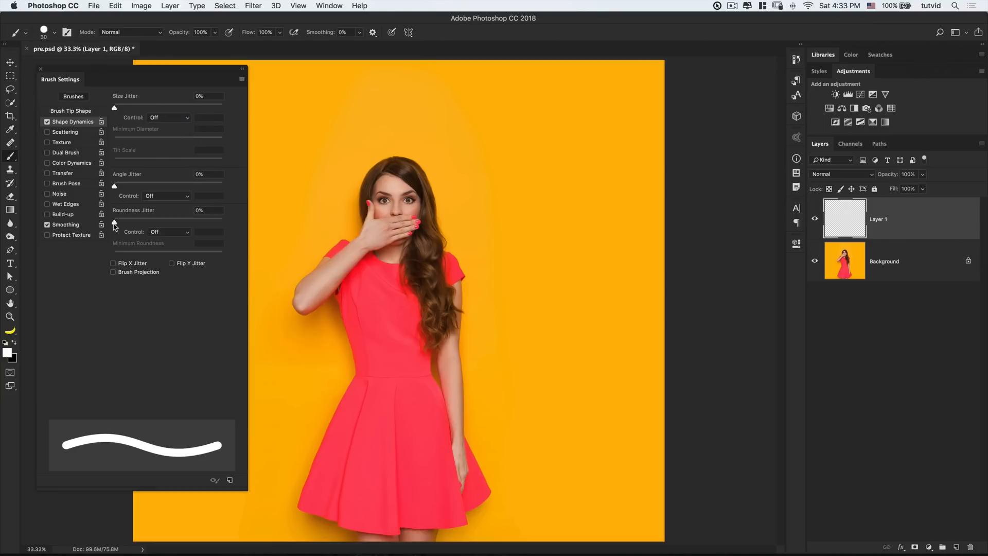
{"action": "left_click_drag", "start_coordinate": [115, 225], "coordinate": [164, 226]}
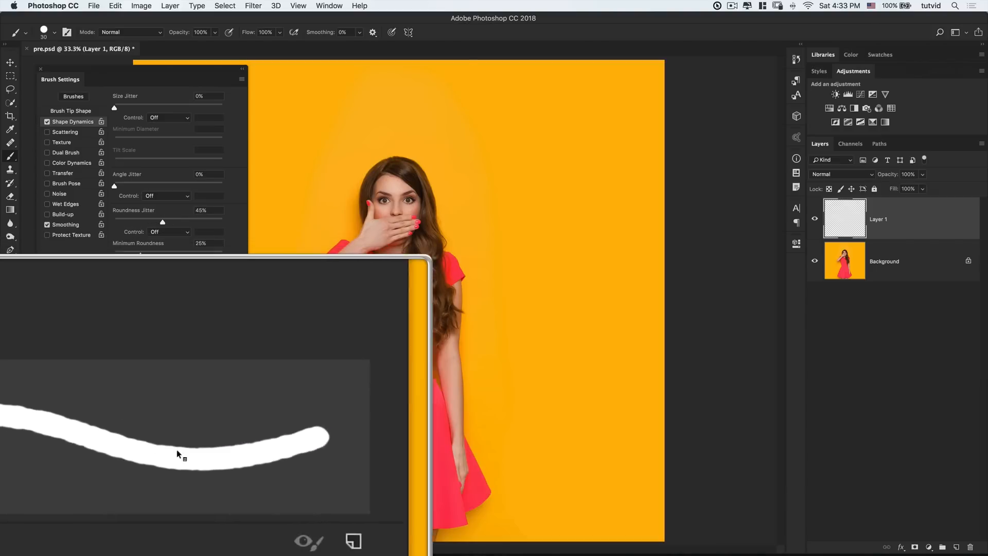
{"action": "left_click_drag", "start_coordinate": [162, 222], "coordinate": [187, 227]}
{"action": "left_click_drag", "start_coordinate": [360, 117], "coordinate": [525, 185]}
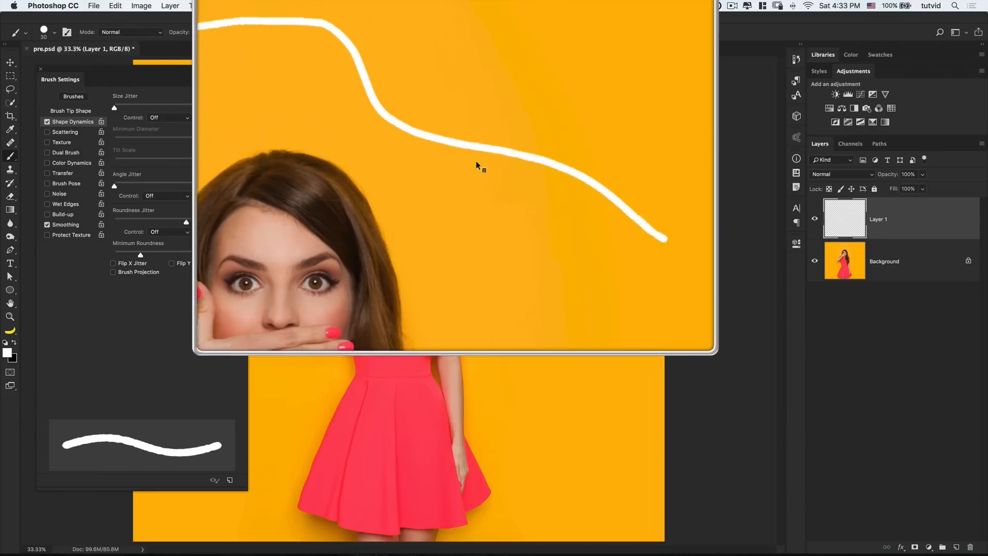
{"action": "key", "text": "super+z"}
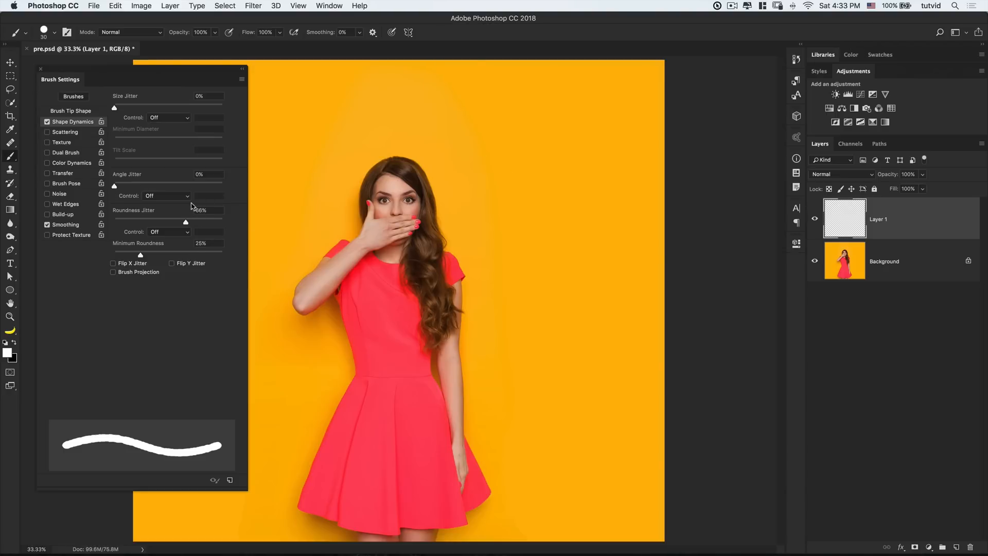
Keep the roundness control Off and the brush tip spacing at 1%, undoing a test stroke, and close the brush settings.
{"action": "left_click", "coordinate": [173, 232]}
{"action": "left_click", "coordinate": [160, 232]}
{"action": "left_click", "coordinate": [67, 116]}
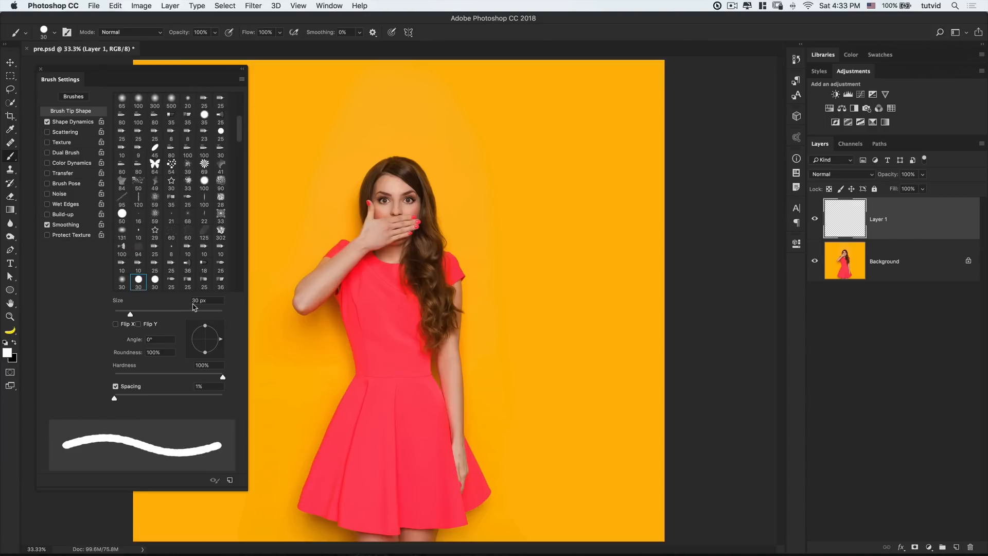
{"action": "left_click_drag", "start_coordinate": [359, 183], "coordinate": [401, 156]}
{"action": "key", "text": "super+z"}
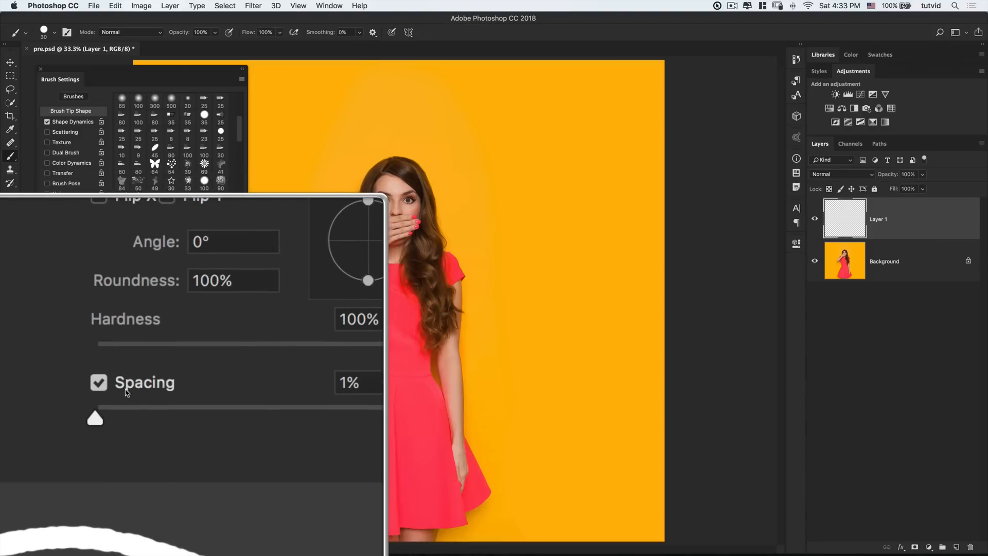
{"action": "mouse_move", "coordinate": [118, 399]}
{"action": "left_mouse_down"}
{"action": "mouse_move", "coordinate": [191, 400]}
{"action": "mouse_move", "coordinate": [94, 402]}
{"action": "left_mouse_up"}
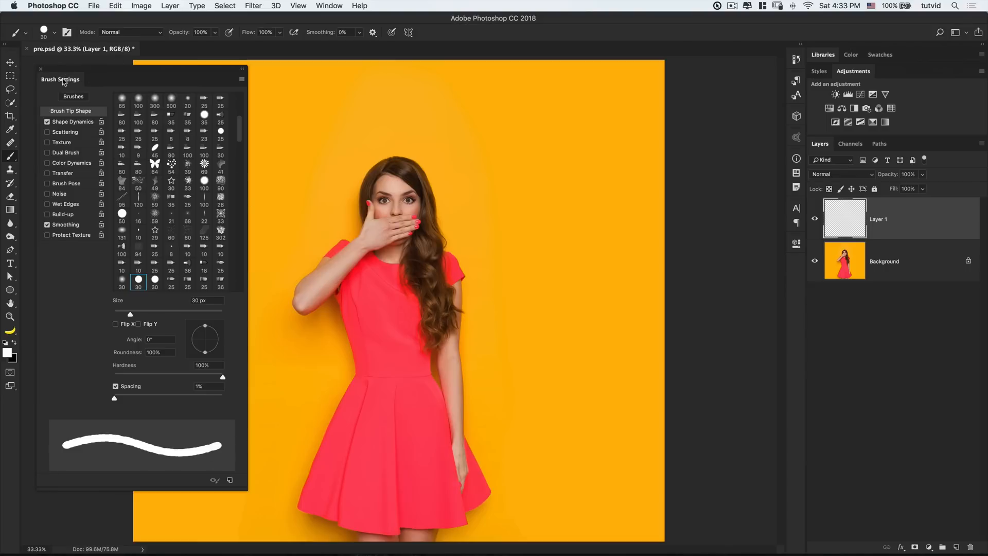
{"action": "left_click", "coordinate": [40, 71]}
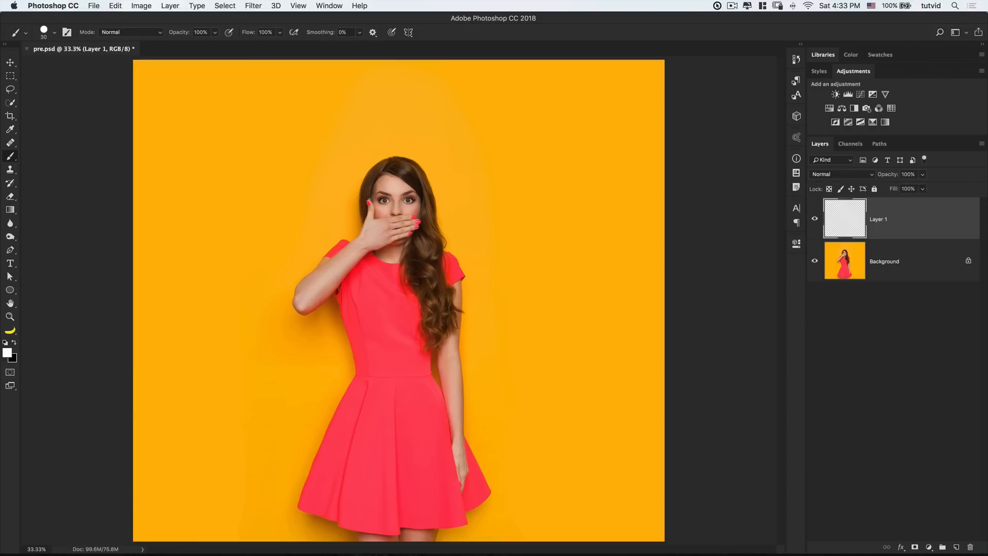
Try outlining the woman's hair with the 30 px white brush and undo the stroke.
{"action": "key", "text": "z"}
{"action": "left_click_drag", "start_coordinate": [368, 208], "coordinate": [344, 204]}
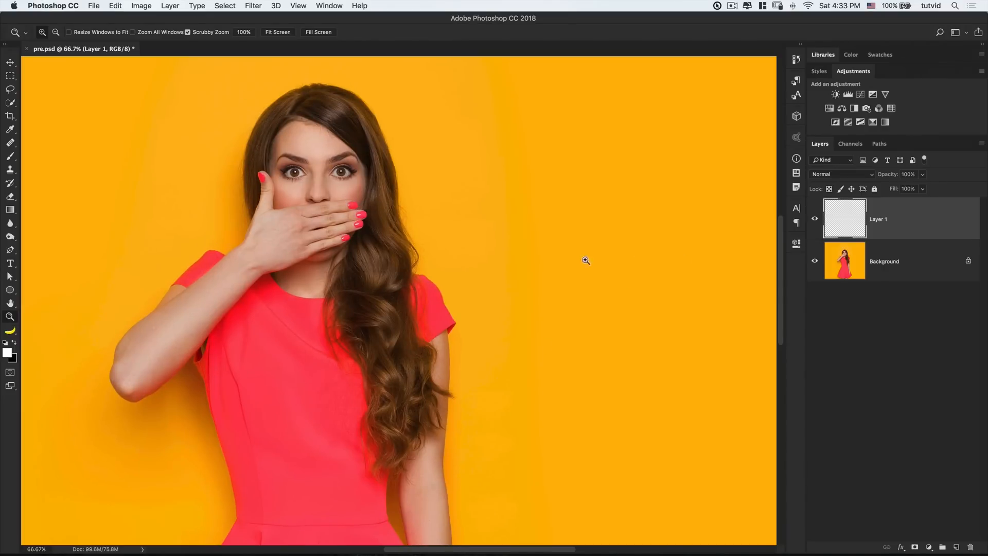
{"action": "key", "text": "b"}
{"action": "mouse_move", "coordinate": [250, 220]}
{"action": "left_mouse_down"}
{"action": "mouse_move", "coordinate": [251, 144]}
{"action": "mouse_move", "coordinate": [357, 86]}
{"action": "mouse_move", "coordinate": [423, 164]}
{"action": "mouse_move", "coordinate": [429, 384]}
{"action": "mouse_move", "coordinate": [389, 480]}
{"action": "mouse_move", "coordinate": [332, 370]}
{"action": "mouse_move", "coordinate": [371, 253]}
{"action": "mouse_move", "coordinate": [369, 147]}
{"action": "mouse_move", "coordinate": [283, 224]}
{"action": "left_mouse_up"}
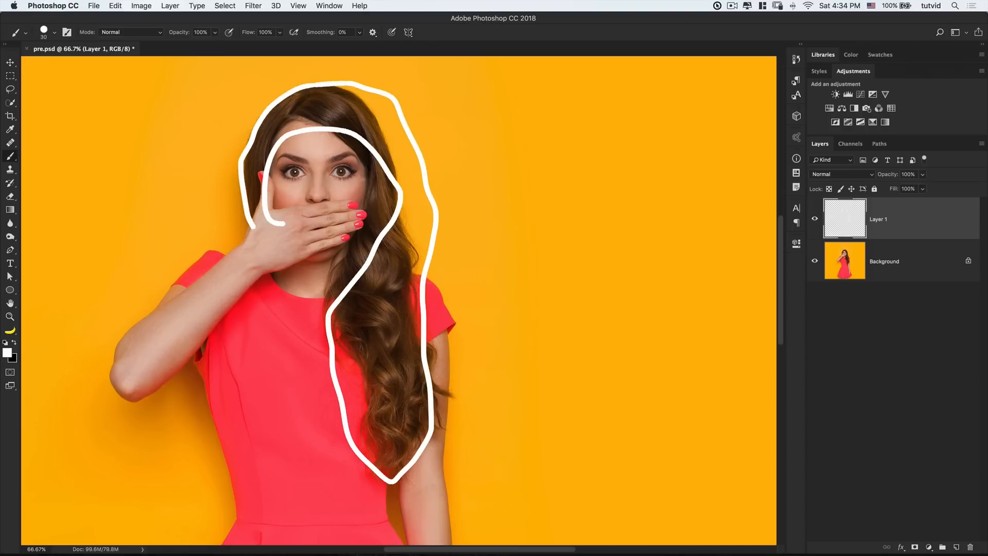
{"action": "key", "text": "super+z"}
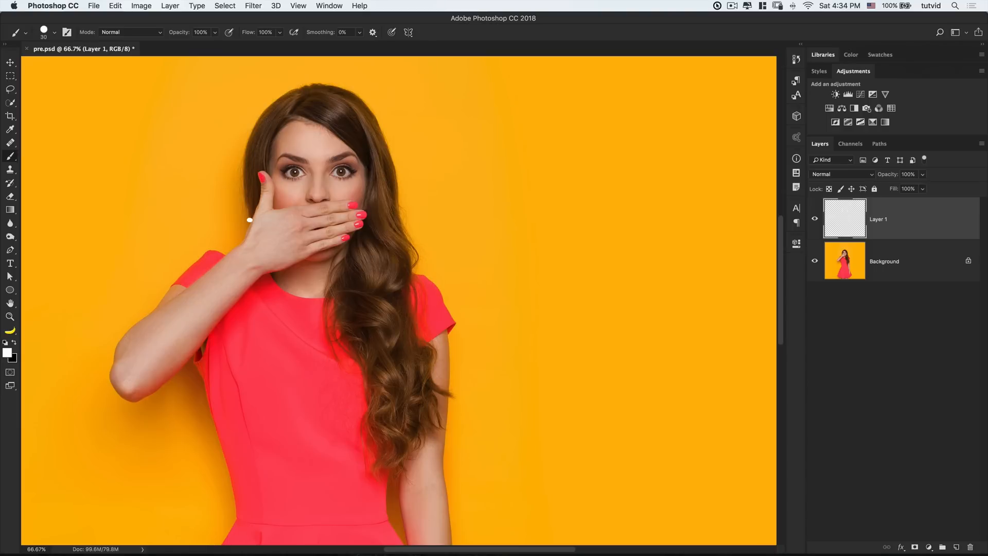
{"action": "key", "text": "super+z"}
Reduce the brush size to 15 px, trying strokes along the edge of the hair and undoing them.
{"action": "key", "text": "bracketleft"}
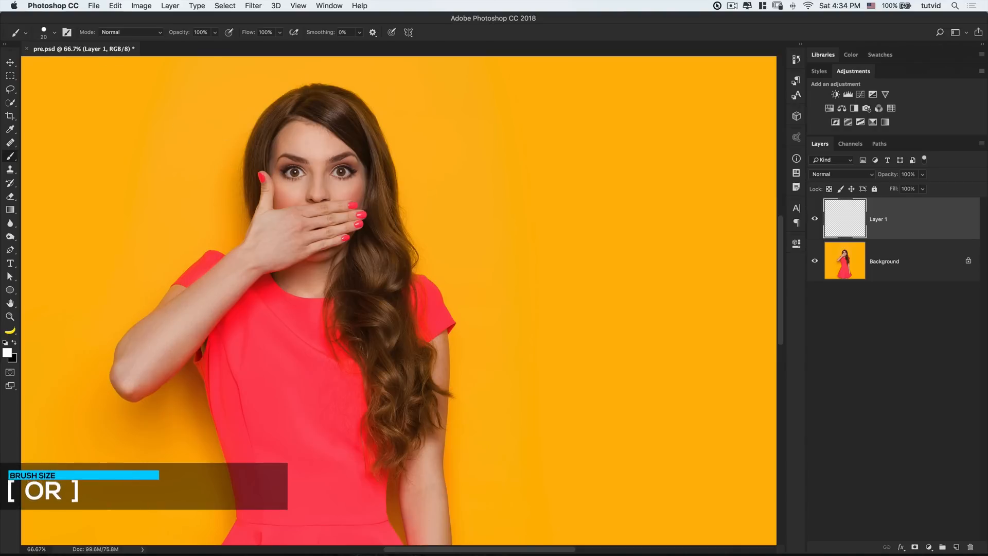
{"action": "mouse_move", "coordinate": [250, 221]}
{"action": "left_mouse_down"}
{"action": "mouse_move", "coordinate": [236, 165]}
{"action": "mouse_move", "coordinate": [257, 125]}
{"action": "left_mouse_up"}
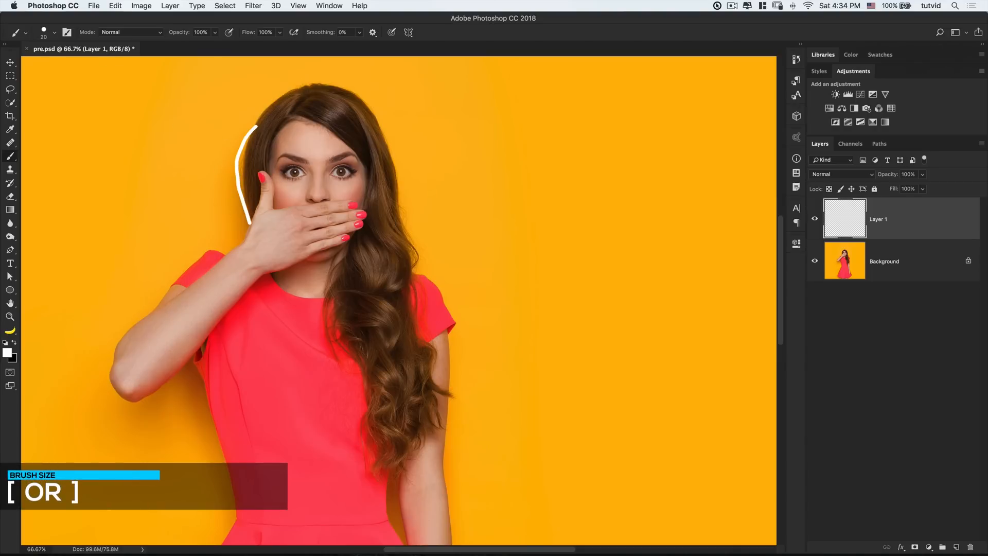
{"action": "key", "text": "super+z"}
{"action": "key", "text": "bracketleft"}
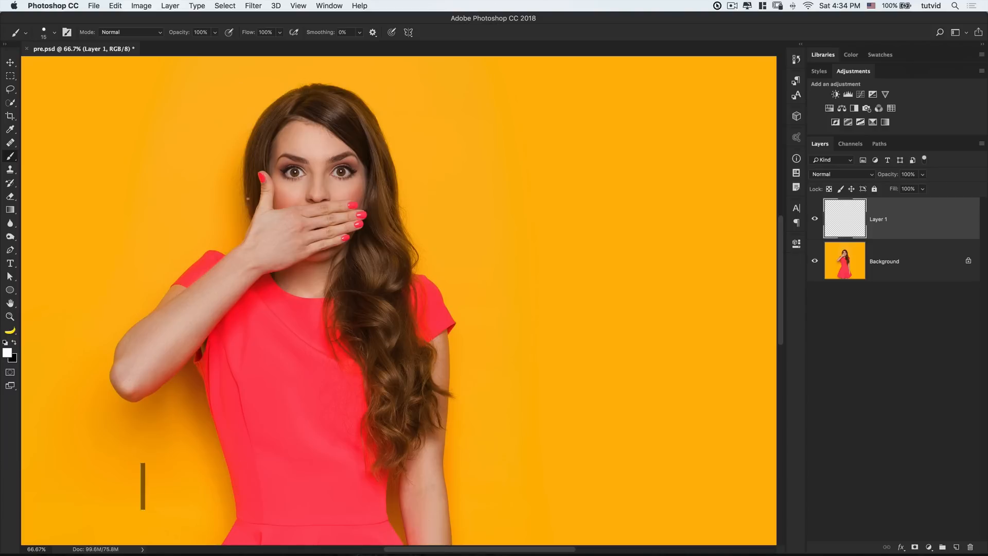
{"action": "left_click_drag", "start_coordinate": [251, 220], "coordinate": [263, 135]}
{"action": "key", "text": "super+z"}
Set the brush smoothing to 65% and paint a continuous white outline around the woman's hair.
{"action": "key", "text": "z"}
{"action": "key", "text": "b"}
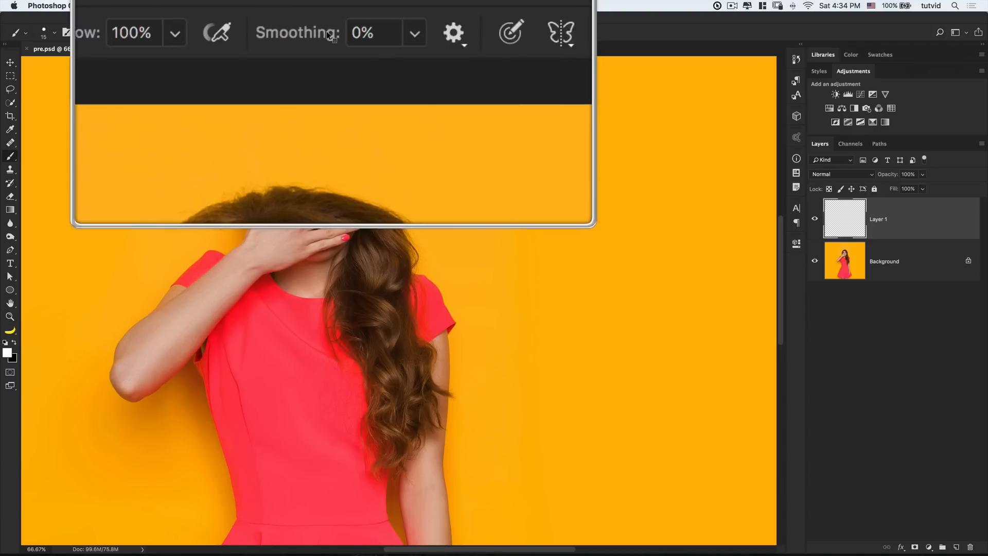
{"action": "left_click", "coordinate": [347, 32]}
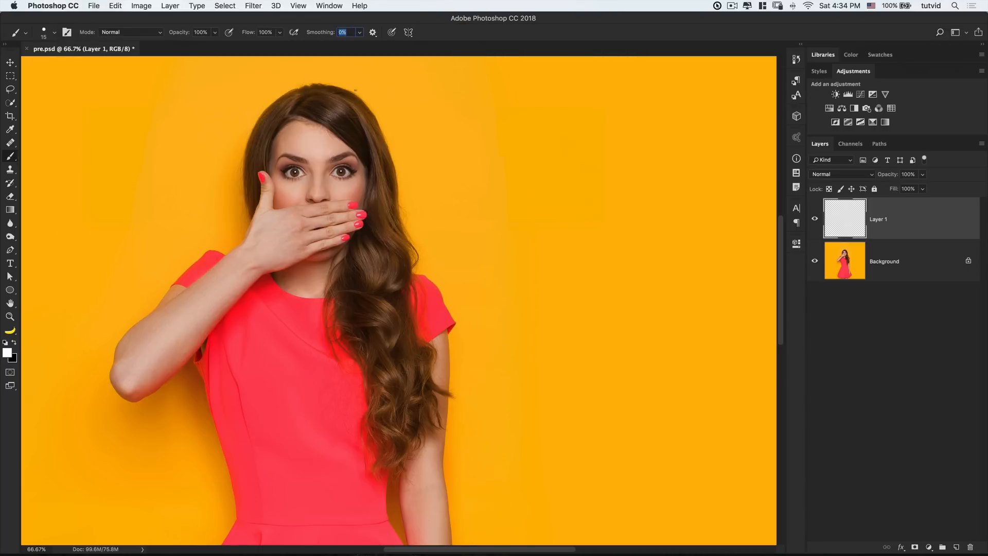
{"action": "type", "text": "65"}
{"action": "key", "text": "Tab"}
{"action": "key", "text": "super+minus"}
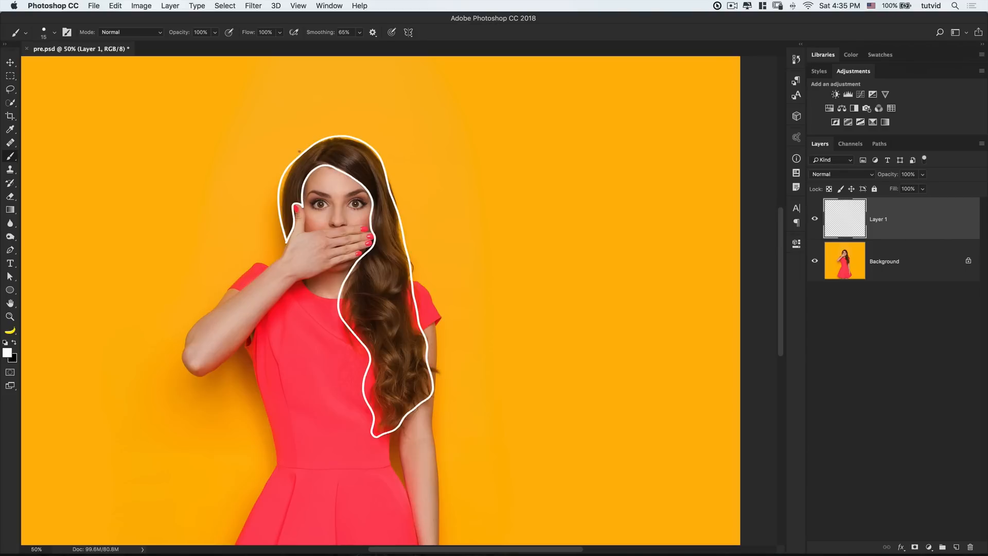
Set the brush's Shape Dynamics size control to Pen Pressure and open the brush tip shape settings.
{"action": "left_click", "coordinate": [67, 32]}
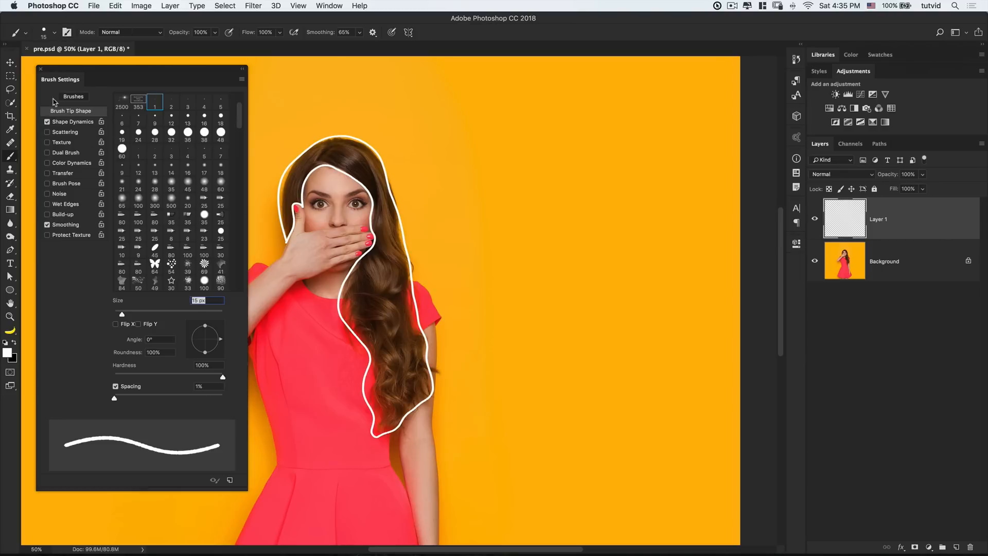
{"action": "left_click", "coordinate": [71, 121]}
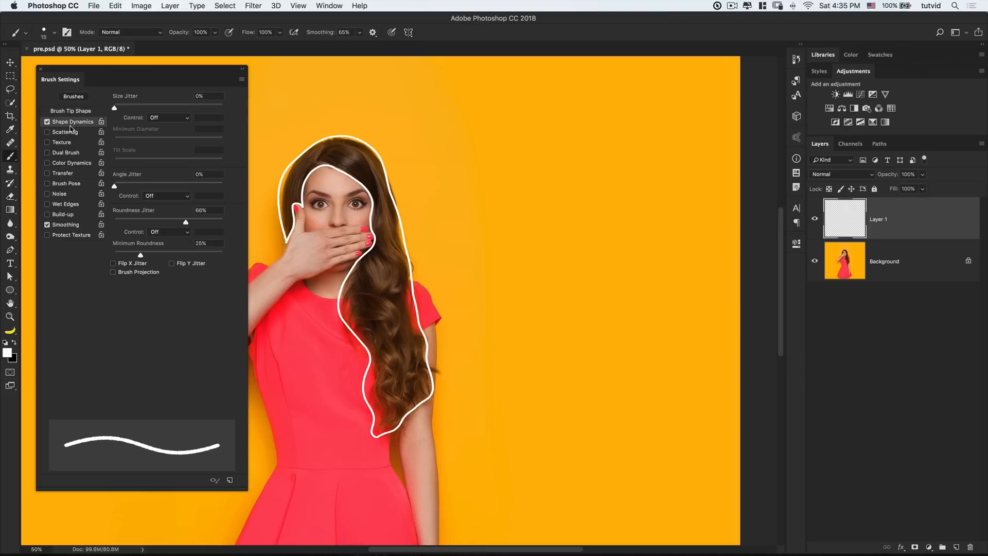
{"action": "left_click", "coordinate": [163, 118]}
{"action": "left_click", "coordinate": [165, 133]}
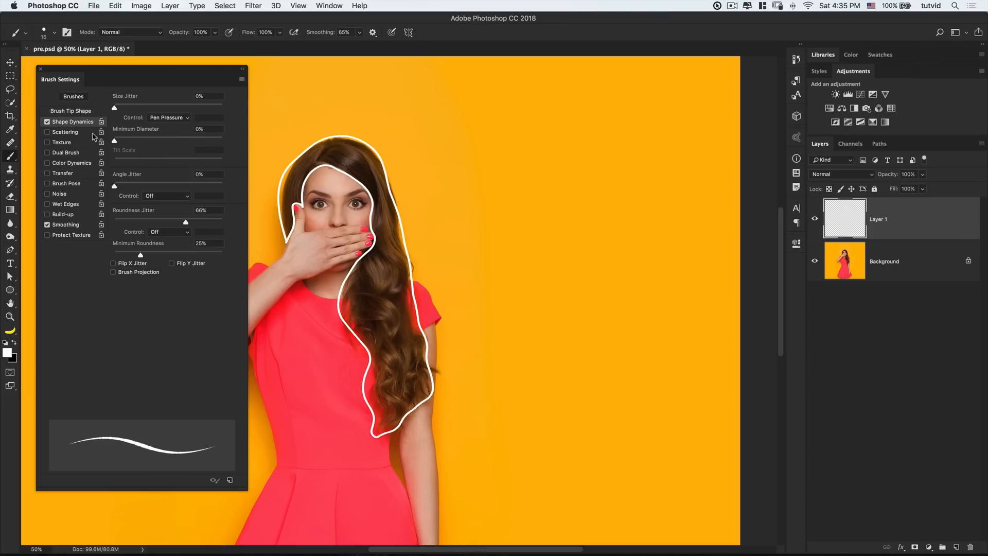
{"action": "left_click", "coordinate": [73, 111]}
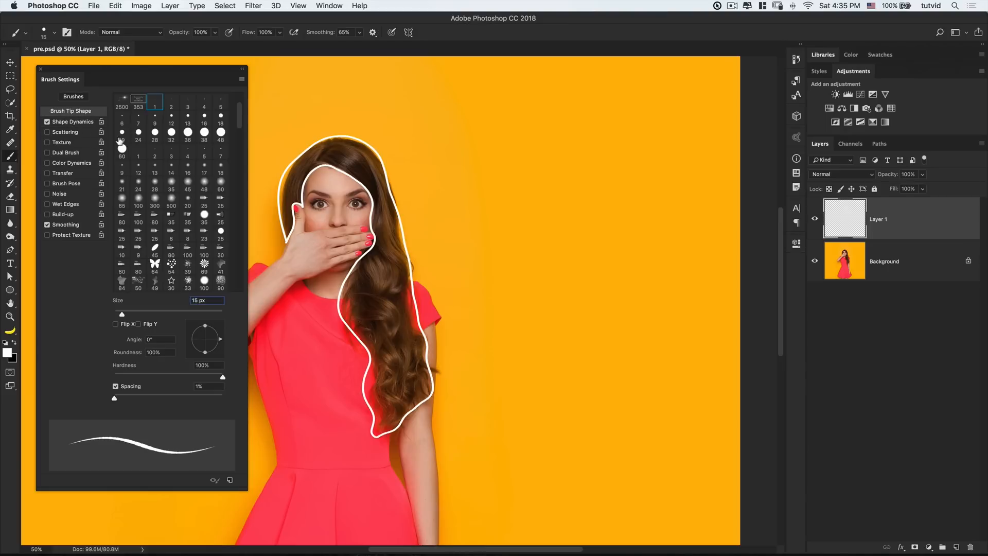
Paint diagonal white hatch lines with the 30 px brush across the long side of the hair, from the crown to the tips.
{"action": "double_click", "coordinate": [57, 81]}
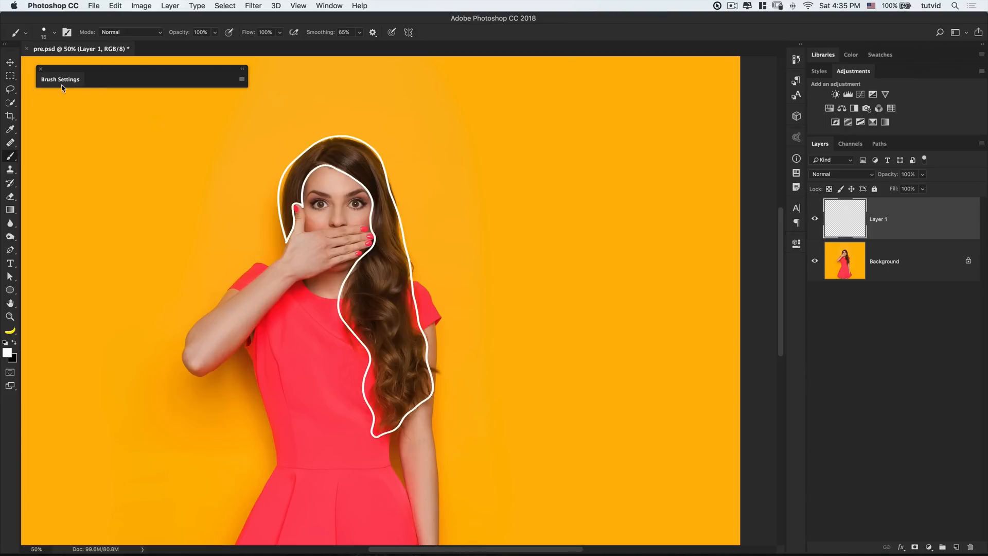
{"action": "left_click", "coordinate": [40, 69]}
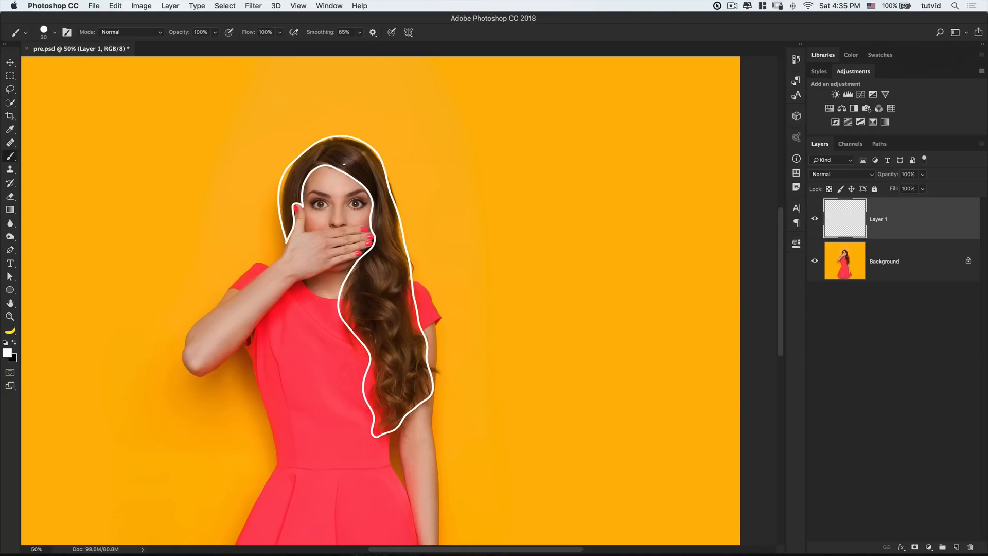
{"action": "mouse_move", "coordinate": [352, 170]}
{"action": "left_mouse_down"}
{"action": "mouse_move", "coordinate": [418, 138]}
{"action": "mouse_move", "coordinate": [377, 168]}
{"action": "left_mouse_up"}
{"action": "left_click_drag", "start_coordinate": [378, 245], "coordinate": [398, 236]}
{"action": "left_click_drag", "start_coordinate": [358, 266], "coordinate": [391, 252]}
{"action": "left_click_drag", "start_coordinate": [350, 284], "coordinate": [400, 261]}
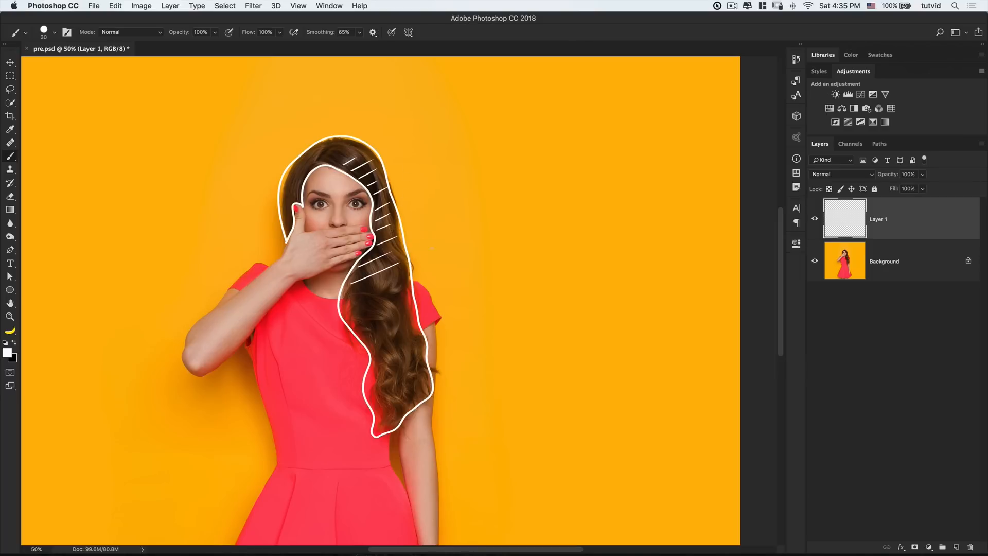
{"action": "left_click_drag", "start_coordinate": [346, 297], "coordinate": [388, 282]}
{"action": "left_click_drag", "start_coordinate": [349, 309], "coordinate": [400, 290]}
{"action": "mouse_move", "coordinate": [353, 324]}
{"action": "left_mouse_down"}
{"action": "mouse_move", "coordinate": [381, 313]}
{"action": "mouse_move", "coordinate": [413, 337]}
{"action": "left_mouse_up"}
{"action": "left_click_drag", "start_coordinate": [373, 369], "coordinate": [424, 347]}
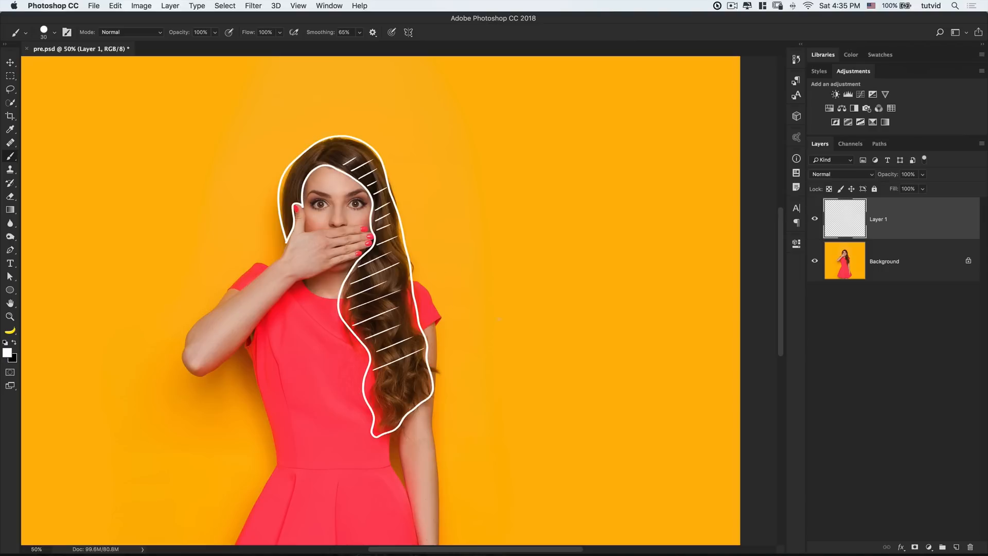
{"action": "mouse_move", "coordinate": [370, 387]}
{"action": "left_mouse_down"}
{"action": "mouse_move", "coordinate": [404, 375]}
{"action": "mouse_move", "coordinate": [420, 385]}
{"action": "left_mouse_up"}
{"action": "left_click_drag", "start_coordinate": [383, 411], "coordinate": [425, 395]}
Continue the diagonal hatching over the top of the head and the hair above the thumb, undoing and repainting unsatisfactory strokes.
{"action": "mouse_move", "coordinate": [330, 161]}
{"action": "left_mouse_down"}
{"action": "mouse_move", "coordinate": [357, 149]}
{"action": "mouse_move", "coordinate": [344, 146]}
{"action": "left_mouse_up"}
{"action": "left_click_drag", "start_coordinate": [294, 174], "coordinate": [334, 148]}
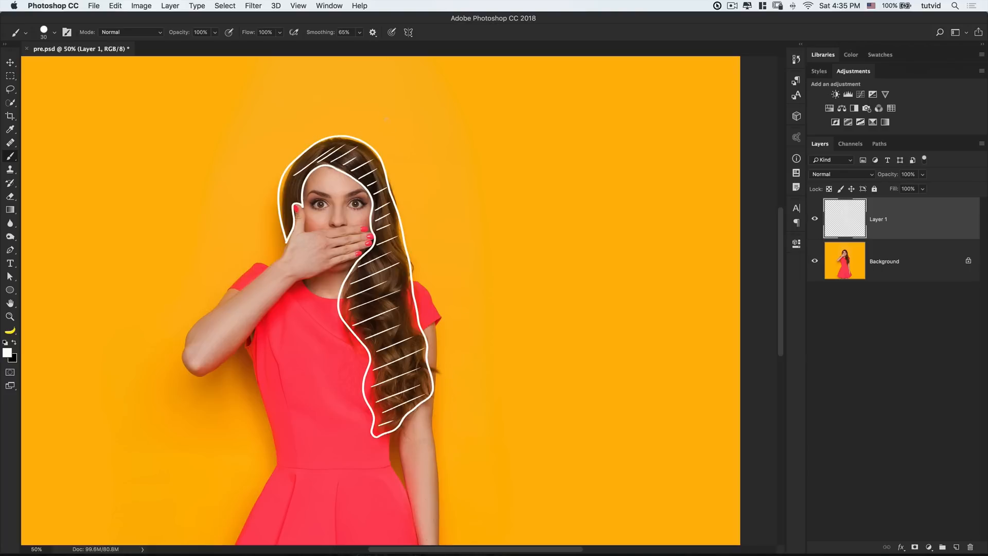
{"action": "key", "text": "super+z"}
{"action": "left_click_drag", "start_coordinate": [288, 184], "coordinate": [328, 151]}
{"action": "key", "text": "super+z"}
{"action": "left_click_drag", "start_coordinate": [284, 182], "coordinate": [323, 154]}
{"action": "key", "text": "super+z"}
{"action": "left_click_drag", "start_coordinate": [283, 184], "coordinate": [340, 143]}
{"action": "key", "text": "super+z"}
{"action": "key", "text": "super+z"}
{"action": "left_click_drag", "start_coordinate": [292, 176], "coordinate": [336, 144]}
{"action": "key", "text": "super+z"}
{"action": "left_click_drag", "start_coordinate": [292, 171], "coordinate": [350, 135]}
{"action": "left_click_drag", "start_coordinate": [303, 156], "coordinate": [320, 145]}
{"action": "left_click_drag", "start_coordinate": [285, 185], "coordinate": [307, 174]}
Add extra diagonal hatch lines between the existing ones along the lower lengths of the hair.
{"action": "left_click_drag", "start_coordinate": [344, 308], "coordinate": [403, 297]}
{"action": "left_click_drag", "start_coordinate": [360, 334], "coordinate": [379, 326]}
{"action": "left_click_drag", "start_coordinate": [374, 360], "coordinate": [396, 351]}
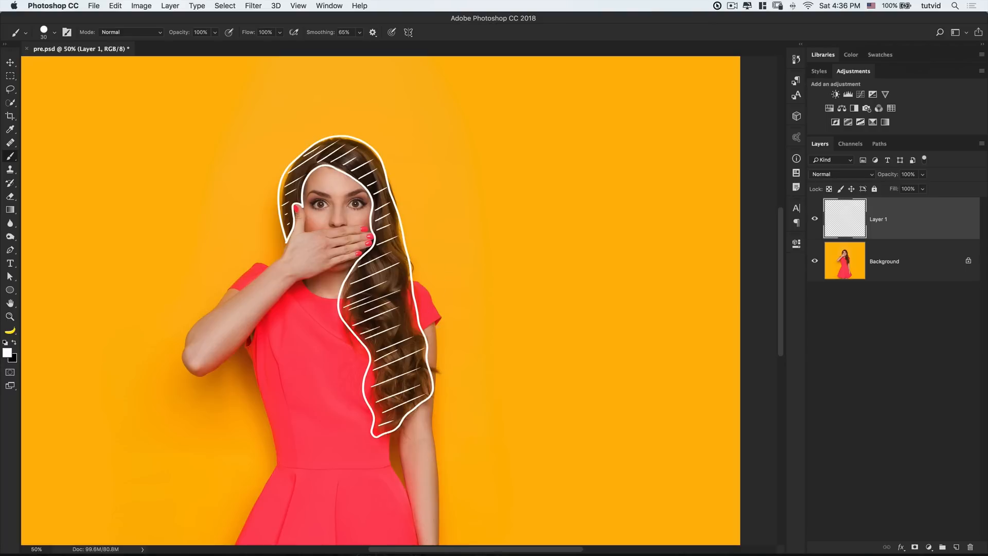
{"action": "left_click_drag", "start_coordinate": [371, 397], "coordinate": [421, 378]}
{"action": "left_click_drag", "start_coordinate": [379, 408], "coordinate": [423, 389]}
Rename the outline layer to "hair" and create a new layer above it.
{"action": "double_click", "coordinate": [881, 219]}
{"action": "type", "text": "hair"}
{"action": "key", "text": "Return"}
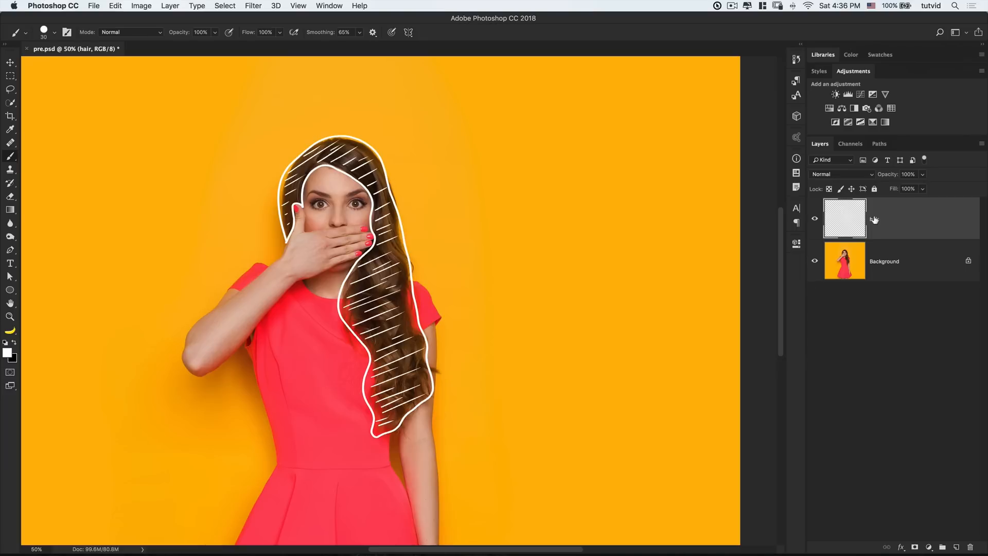
{"action": "left_click", "coordinate": [956, 547]}
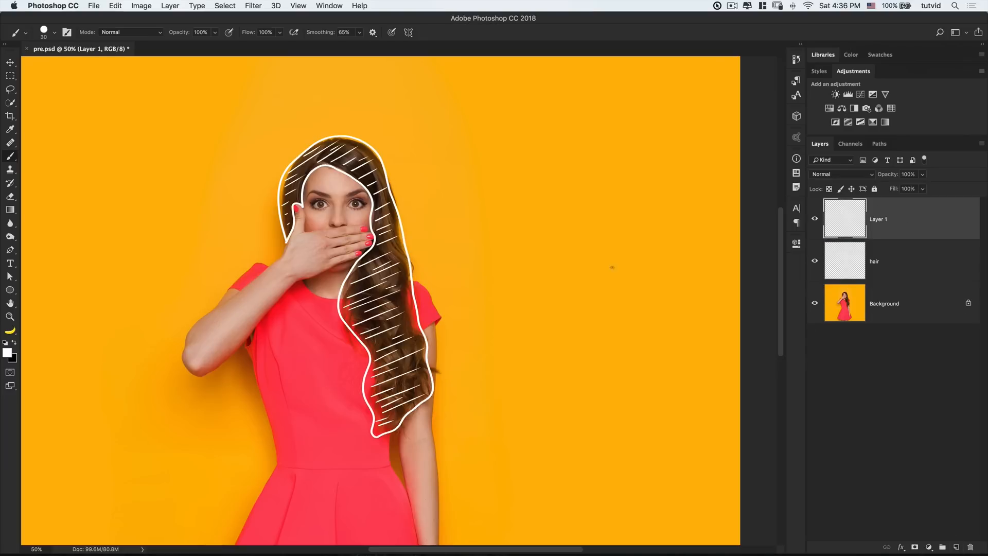
Set the brush's Shape Dynamics size control to Off, testing dots above the eyebrow and undoing them.
{"action": "key", "text": "z"}
{"action": "left_click_drag", "start_coordinate": [331, 205], "coordinate": [368, 239]}
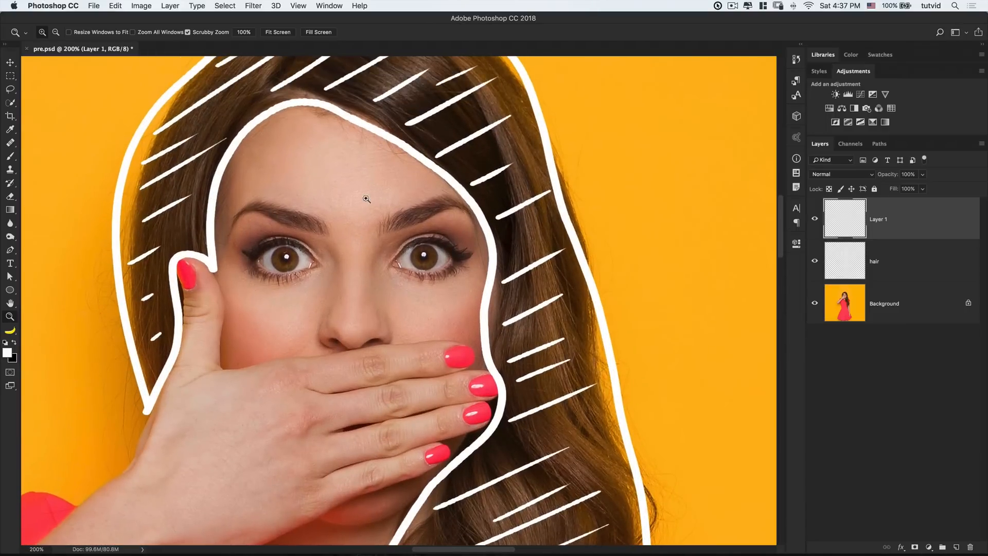
{"action": "key", "text": "b"}
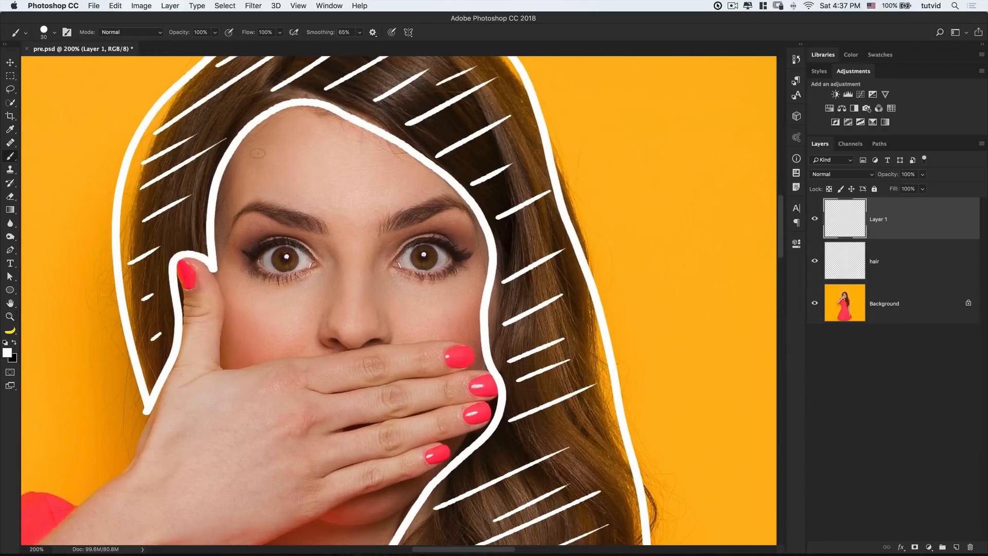
{"action": "left_click", "coordinate": [67, 32]}
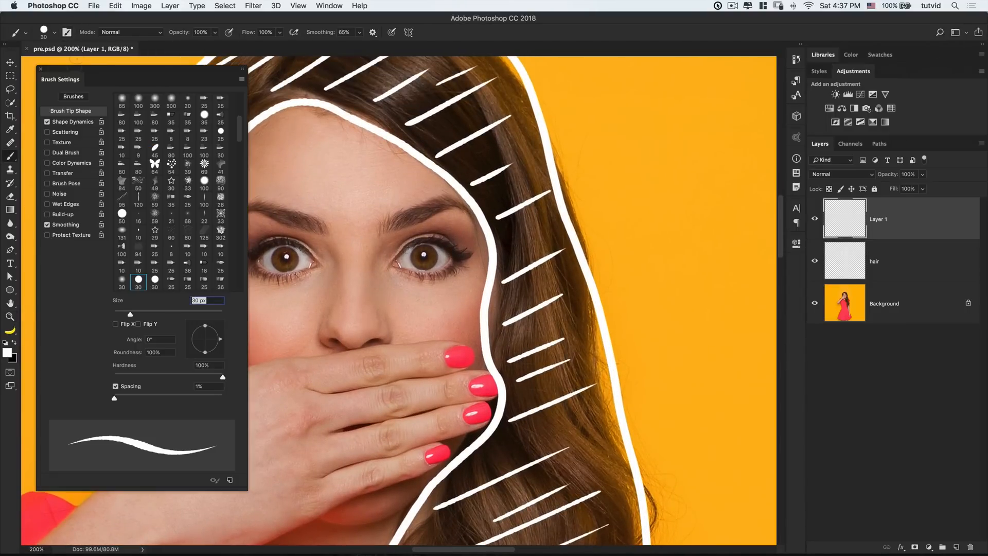
{"action": "left_click", "coordinate": [62, 122]}
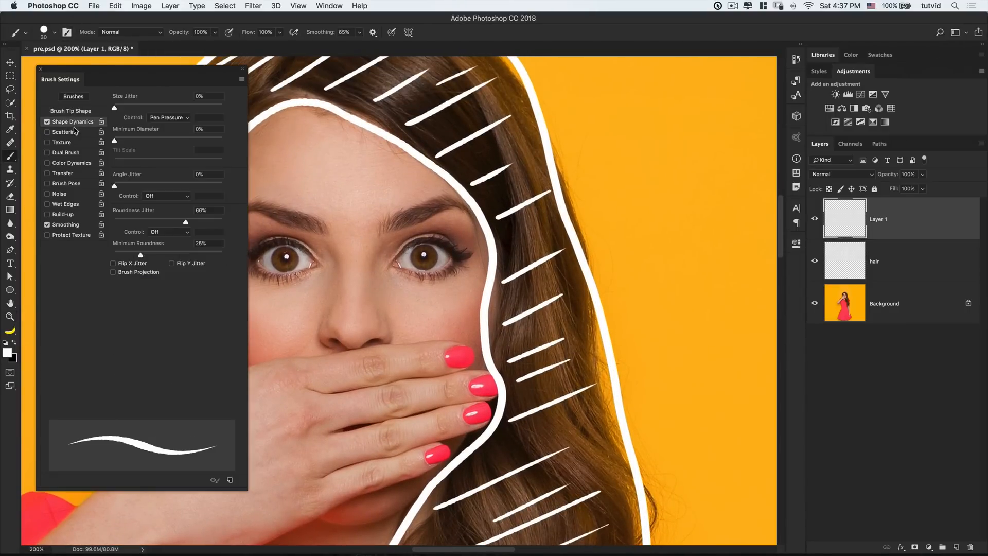
{"action": "left_click", "coordinate": [167, 118]}
{"action": "left_click", "coordinate": [157, 99]}
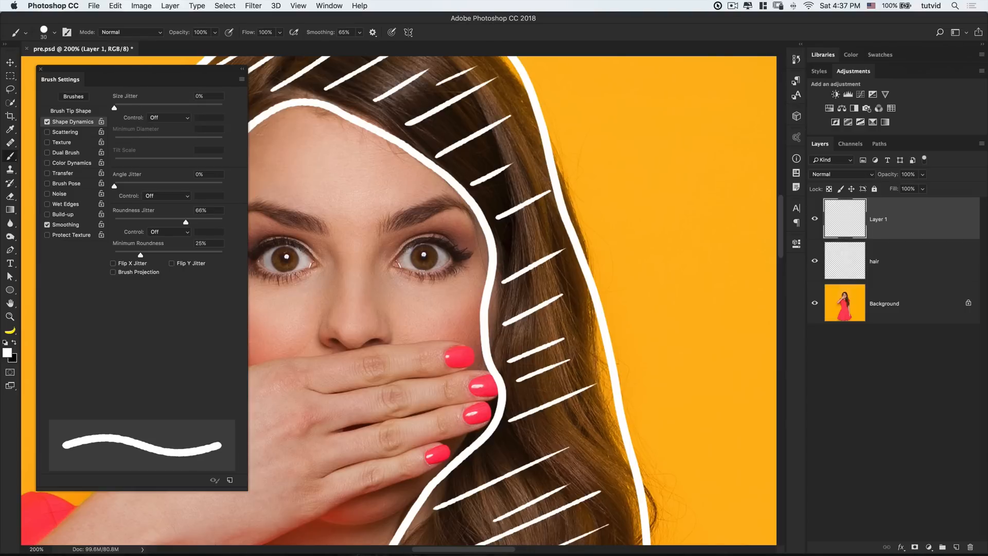
{"action": "left_click", "coordinate": [322, 212]}
{"action": "left_click", "coordinate": [291, 203]}
{"action": "key", "text": "super+alt+z"}
{"action": "key", "text": "super+alt+z"}
{"action": "left_click", "coordinate": [41, 69]}
Reduce the brush size to 15 px and paint a row of white dots above each eyebrow.
{"action": "key", "text": "bracketleft"}
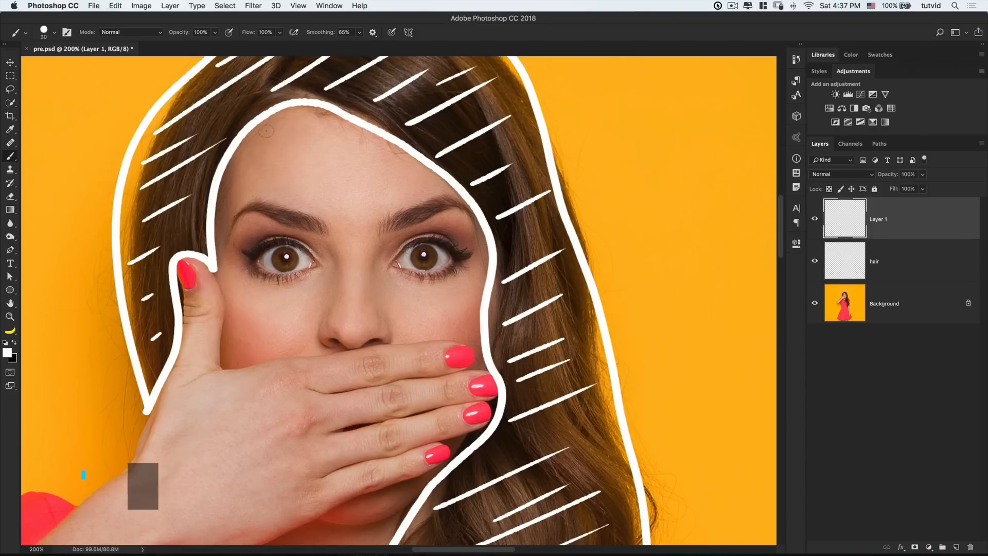
{"action": "key", "text": "bracketleft"}
{"action": "left_click", "coordinate": [234, 207]}
{"action": "left_click", "coordinate": [251, 197]}
{"action": "left_click", "coordinate": [269, 199]}
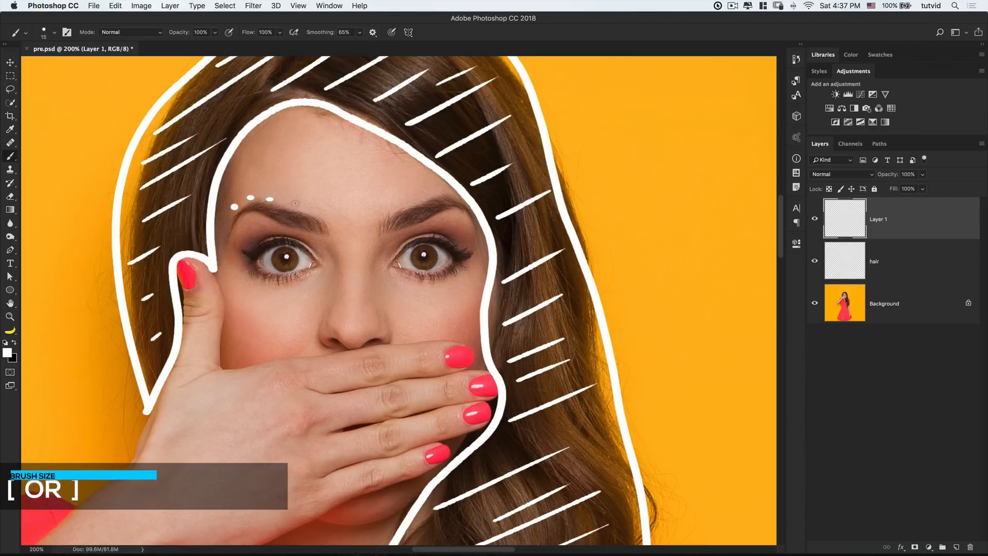
{"action": "left_click", "coordinate": [289, 206]}
{"action": "left_click", "coordinate": [308, 210]}
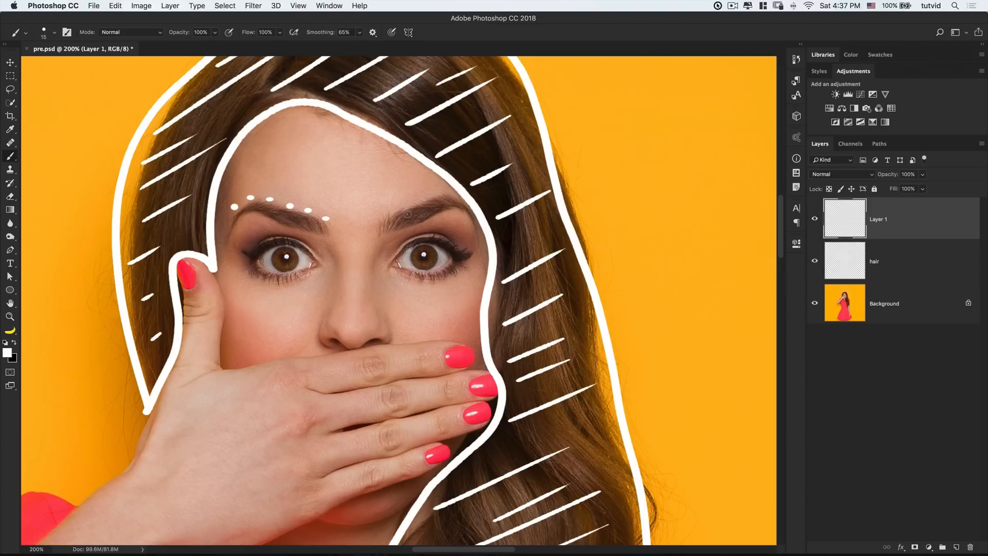
{"action": "left_click", "coordinate": [381, 217]}
{"action": "left_click", "coordinate": [396, 208]}
{"action": "left_click", "coordinate": [414, 201]}
{"action": "left_click", "coordinate": [451, 196]}
Reduce the brush size to 6 px and paint a white teardrop outline on the forehead between the eyebrows.
{"action": "mouse_move", "coordinate": [353, 232]}
{"action": "left_mouse_down"}
{"action": "mouse_move", "coordinate": [339, 198]}
{"action": "mouse_move", "coordinate": [355, 176]}
{"action": "mouse_move", "coordinate": [369, 188]}
{"action": "mouse_move", "coordinate": [355, 234]}
{"action": "left_mouse_up"}
{"action": "key", "text": "super+z"}
{"action": "key", "text": "bracketleft"}
{"action": "key", "text": "bracketleft"}
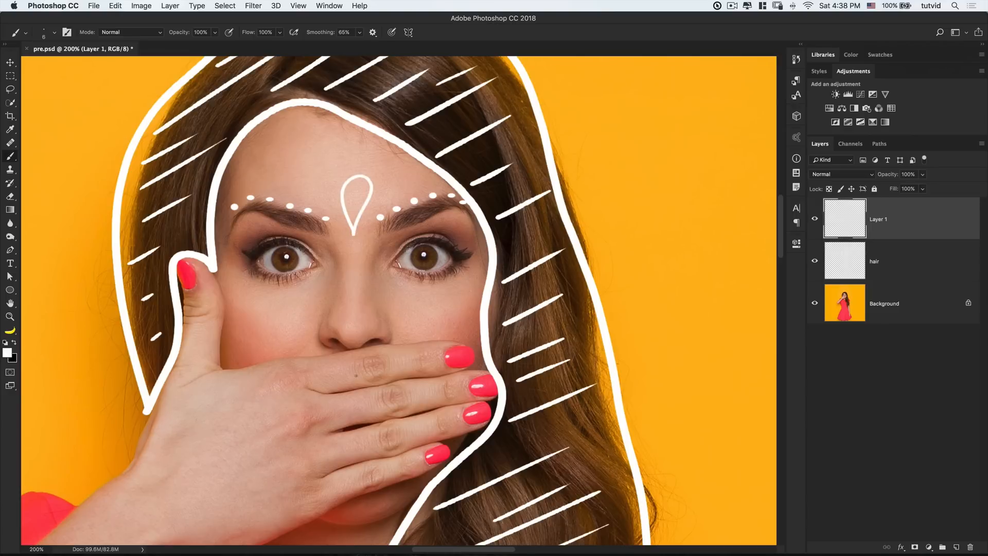
Set the Shape Dynamics size control to Pen Pressure and enlarge the brush to 30 px.
{"action": "scroll", "coordinate": [356, 378], "scroll_direction": "down", "scroll_amount": 5}
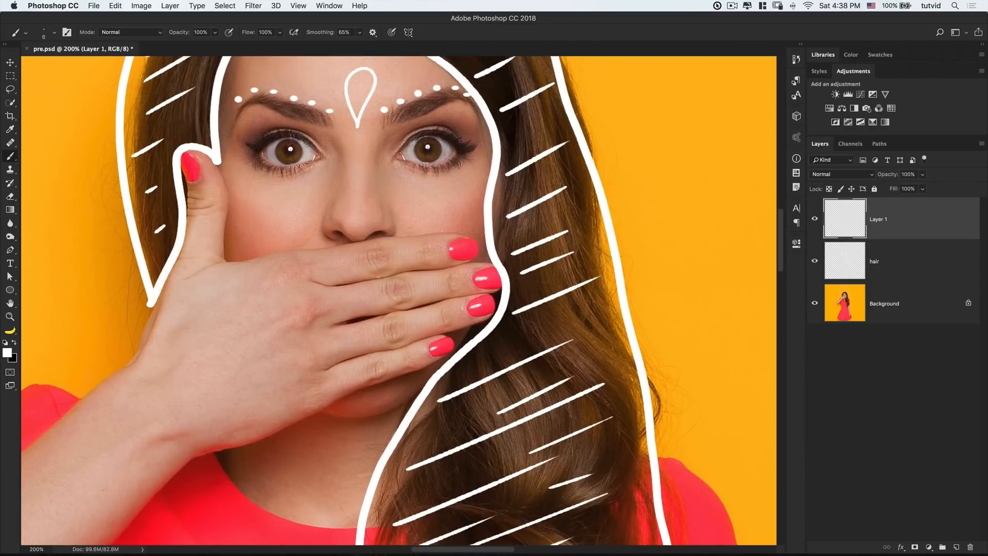
{"action": "left_click", "coordinate": [67, 32]}
{"action": "left_click", "coordinate": [168, 117]}
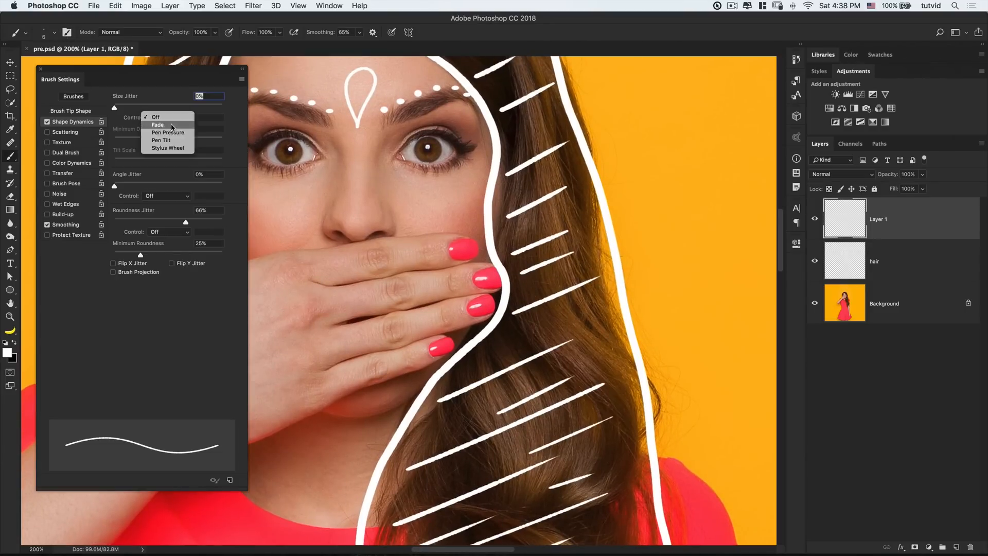
{"action": "left_click", "coordinate": [166, 132]}
{"action": "key", "text": "bracketright"}
{"action": "key", "text": "bracketright"}
{"action": "key", "text": "bracketright"}
{"action": "key", "text": "bracketright"}
{"action": "key", "text": "bracketright"}
{"action": "key", "text": "bracketright"}
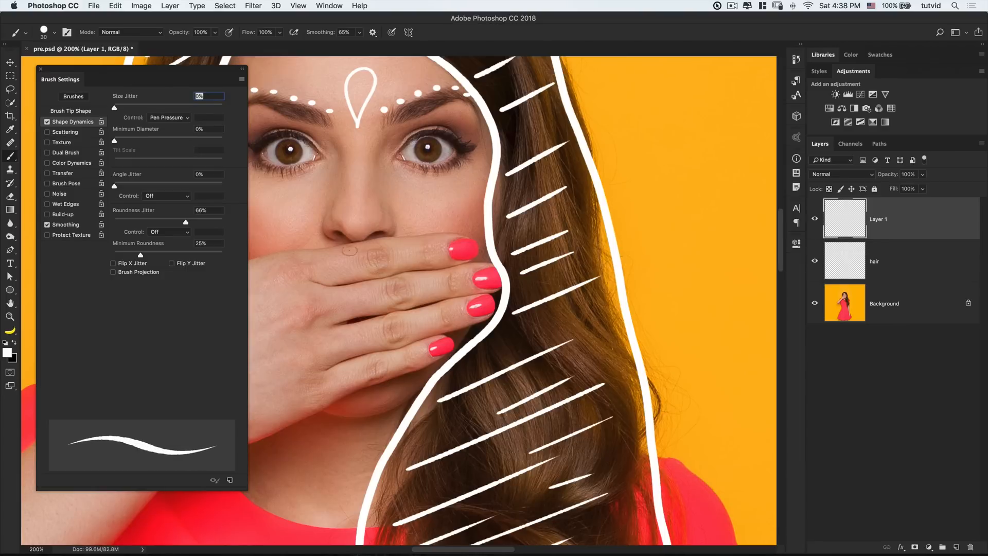
Paint five parallel diagonal white strokes across the fingers and knuckles of the hand, undoing unsatisfactory strokes.
{"action": "left_click_drag", "start_coordinate": [368, 279], "coordinate": [517, 302]}
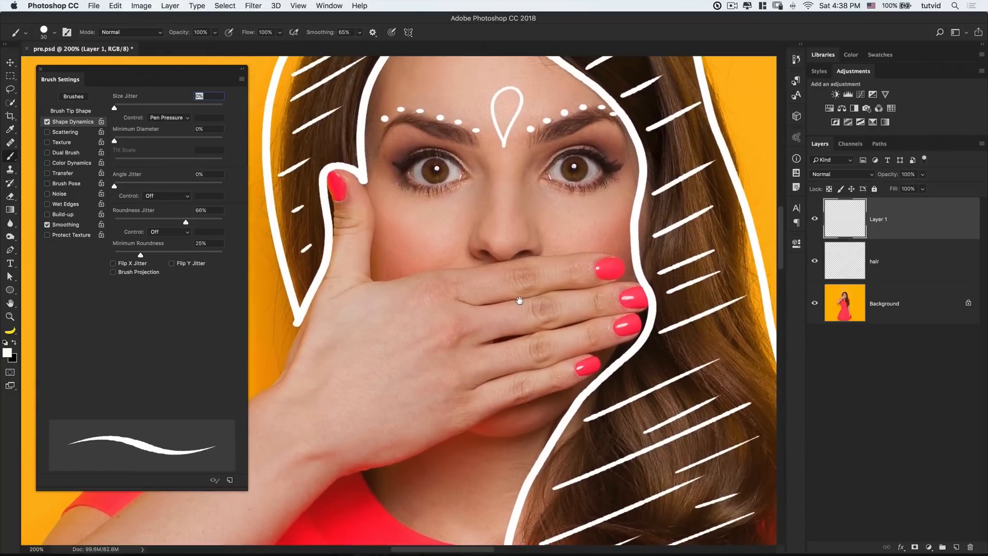
{"action": "left_click_drag", "start_coordinate": [422, 341], "coordinate": [485, 292]}
{"action": "key", "text": "super+z"}
{"action": "left_click_drag", "start_coordinate": [409, 356], "coordinate": [473, 299]}
{"action": "left_click_drag", "start_coordinate": [440, 366], "coordinate": [502, 307]}
{"action": "key", "text": "super+z"}
{"action": "left_click_drag", "start_coordinate": [438, 368], "coordinate": [525, 287]}
{"action": "left_click_drag", "start_coordinate": [465, 375], "coordinate": [553, 297]}
{"action": "left_click_drag", "start_coordinate": [493, 383], "coordinate": [593, 290]}
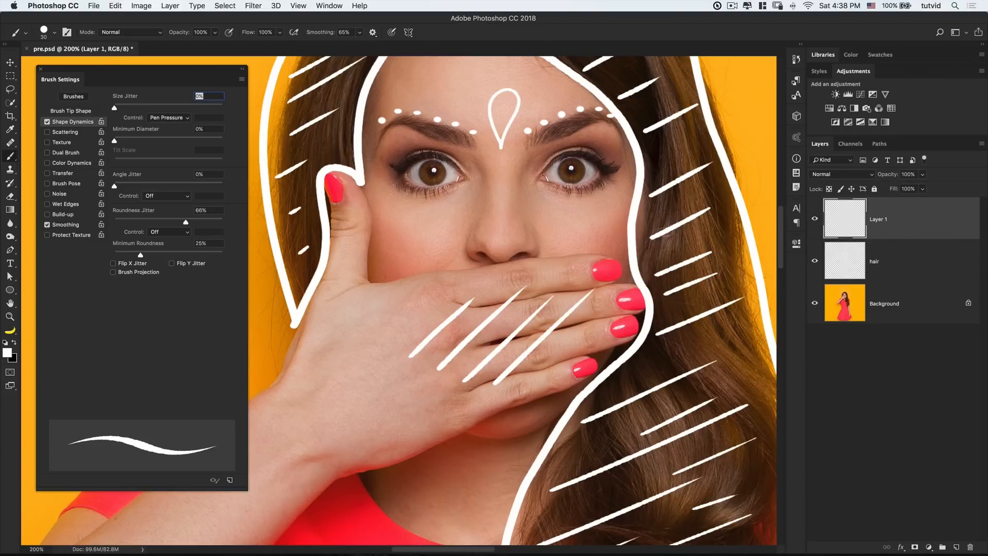
{"action": "left_click_drag", "start_coordinate": [535, 379], "coordinate": [597, 317]}
Rotate the canvas view to -82°, paint crossing strokes over the hand's lines to form a crosshatch, and reset the rotation.
{"action": "left_click_drag", "start_coordinate": [10, 303], "coordinate": [55, 316]}
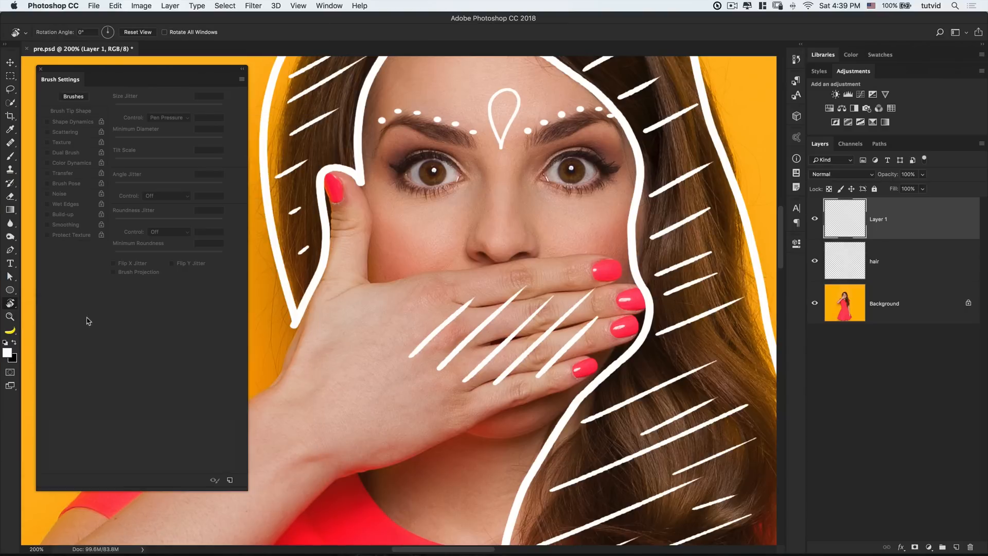
{"action": "left_click_drag", "start_coordinate": [556, 263], "coordinate": [444, 301]}
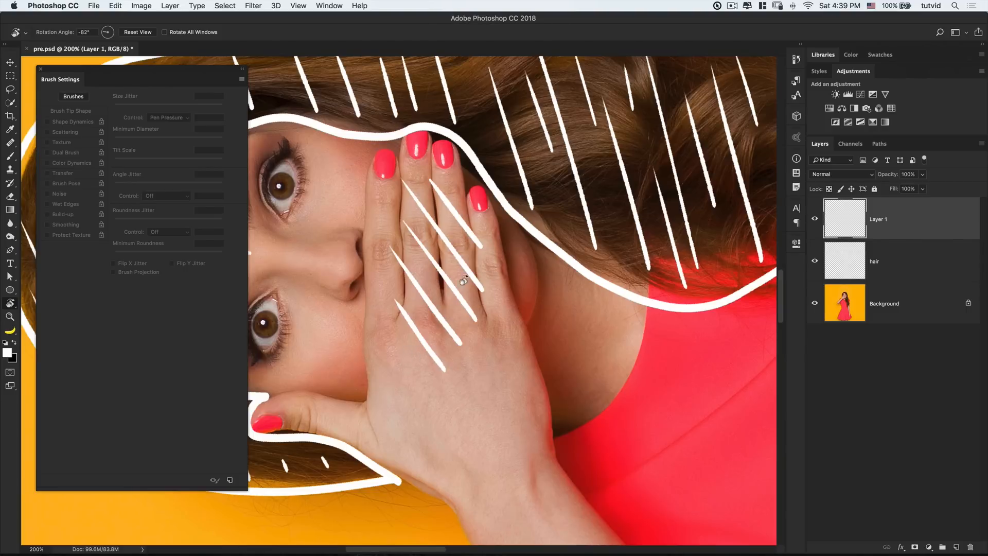
{"action": "key", "text": "b"}
{"action": "left_click_drag", "start_coordinate": [416, 366], "coordinate": [463, 309]}
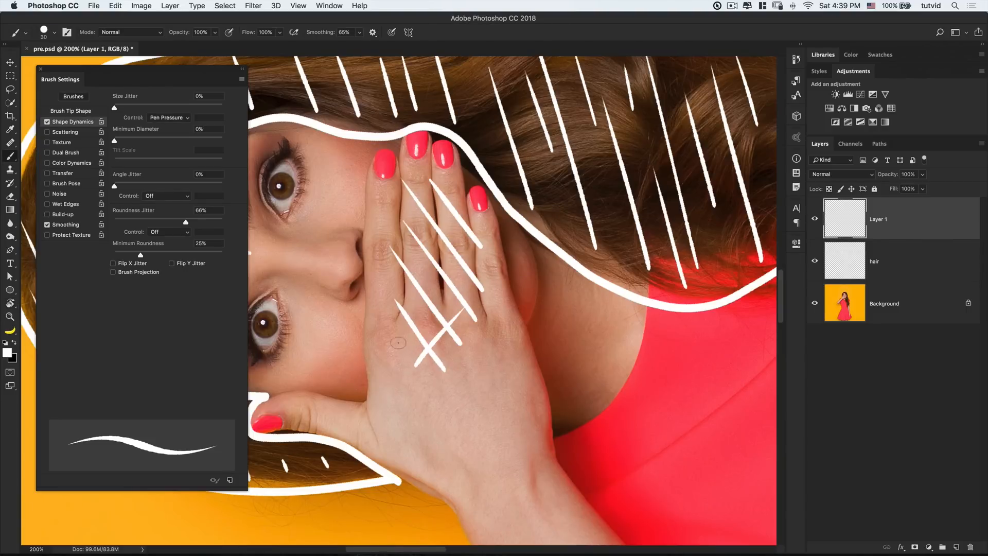
{"action": "left_click_drag", "start_coordinate": [399, 340], "coordinate": [488, 246]}
{"action": "left_click_drag", "start_coordinate": [397, 293], "coordinate": [455, 241]}
{"action": "left_click_drag", "start_coordinate": [392, 266], "coordinate": [454, 215]}
{"action": "left_click_drag", "start_coordinate": [395, 234], "coordinate": [410, 222]}
{"action": "key", "text": "r"}
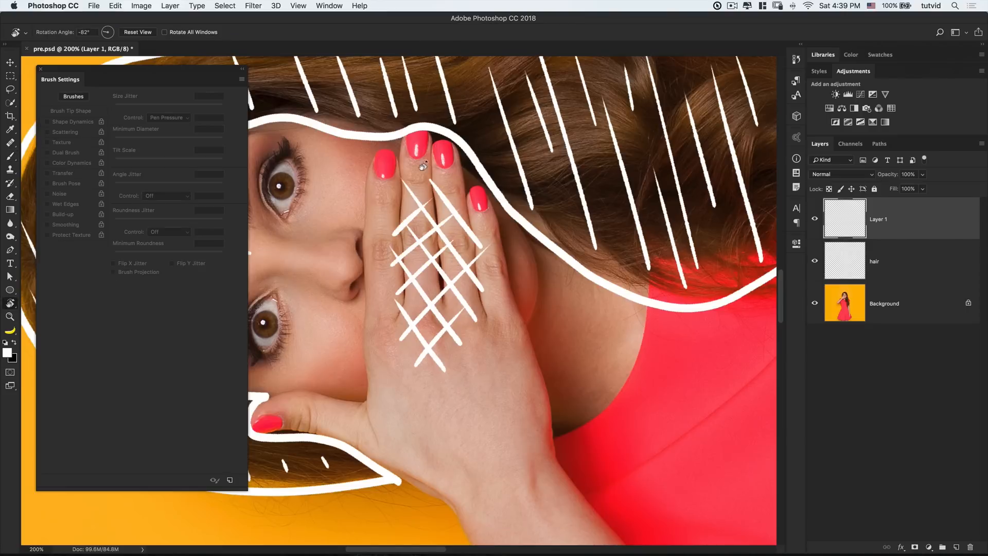
{"action": "left_click", "coordinate": [138, 32]}
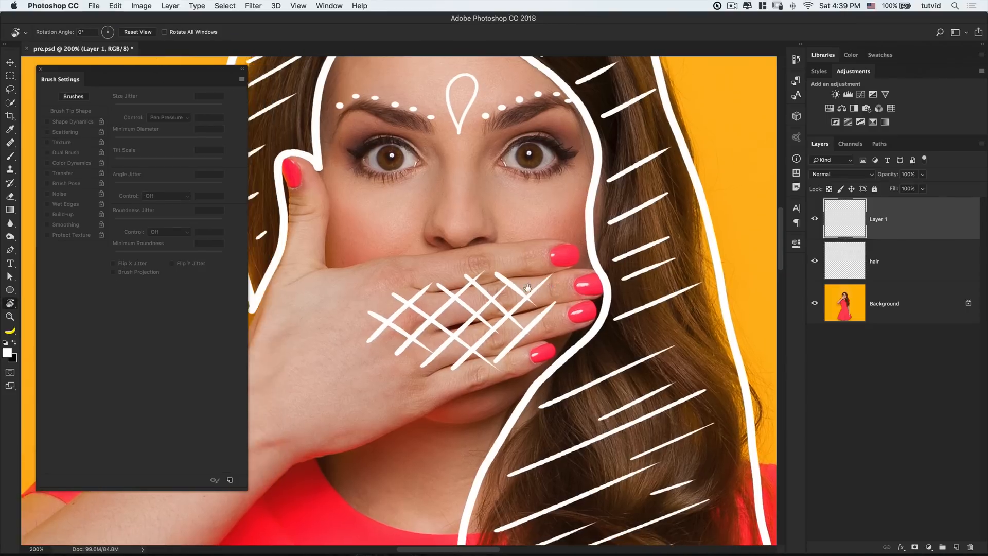
Set the Shape Dynamics size control to Off and reduce the brush size for small dots on the face.
{"action": "key", "text": "super+minus"}
{"action": "key", "text": "super+minus"}
{"action": "key", "text": "super+minus"}
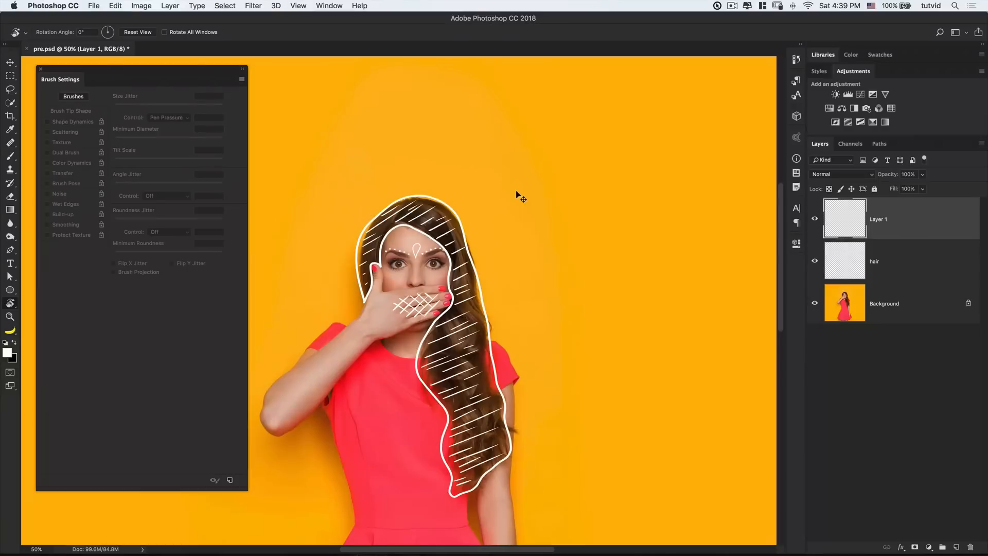
{"action": "left_click_drag", "start_coordinate": [441, 291], "coordinate": [459, 264]}
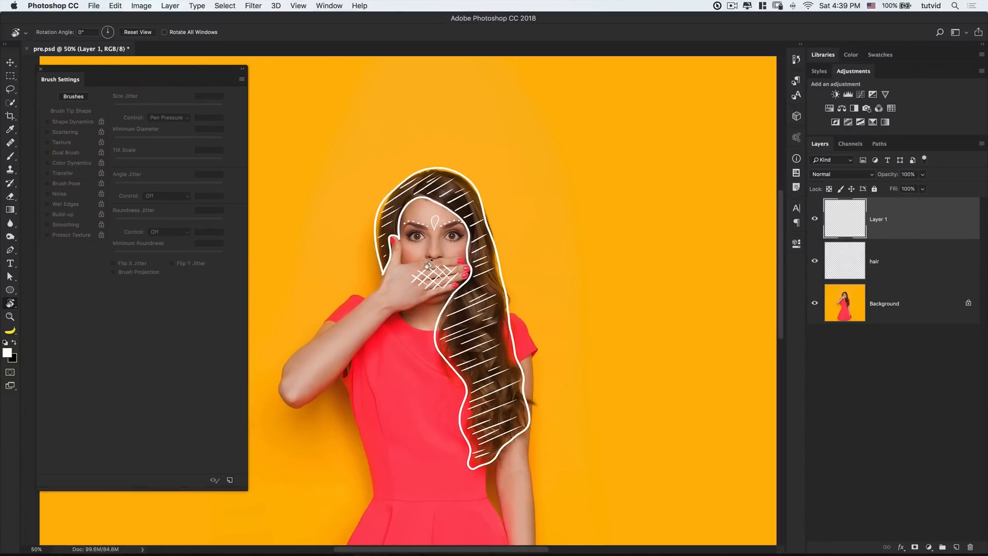
{"action": "key", "text": "z"}
{"action": "left_click", "coordinate": [436, 237]}
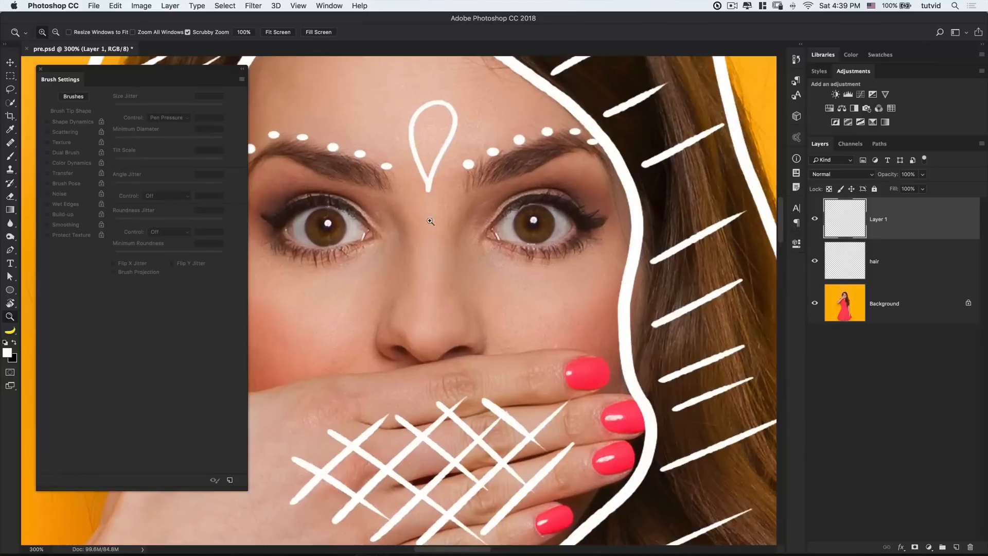
{"action": "left_click_drag", "start_coordinate": [431, 220], "coordinate": [431, 257]}
{"action": "key", "text": "b"}
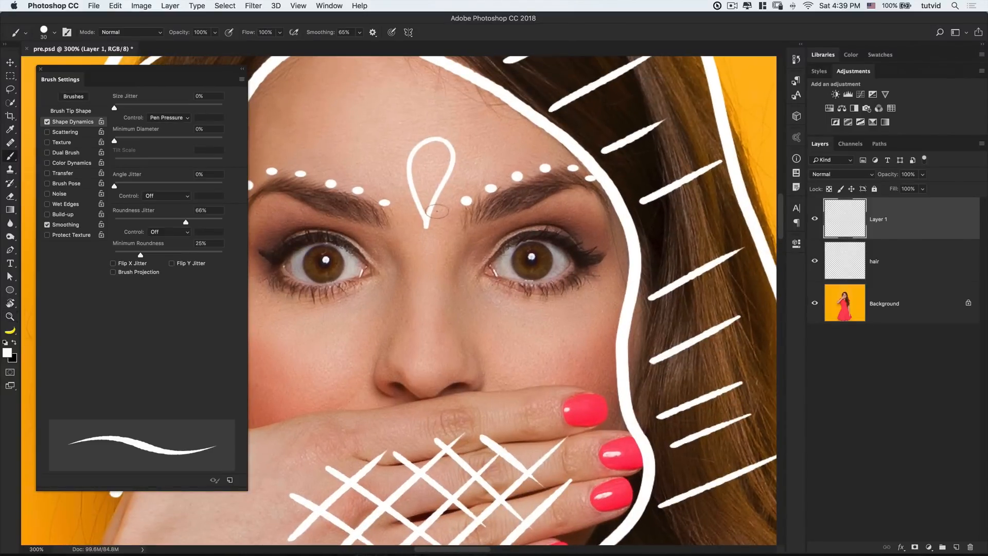
{"action": "left_click", "coordinate": [168, 120]}
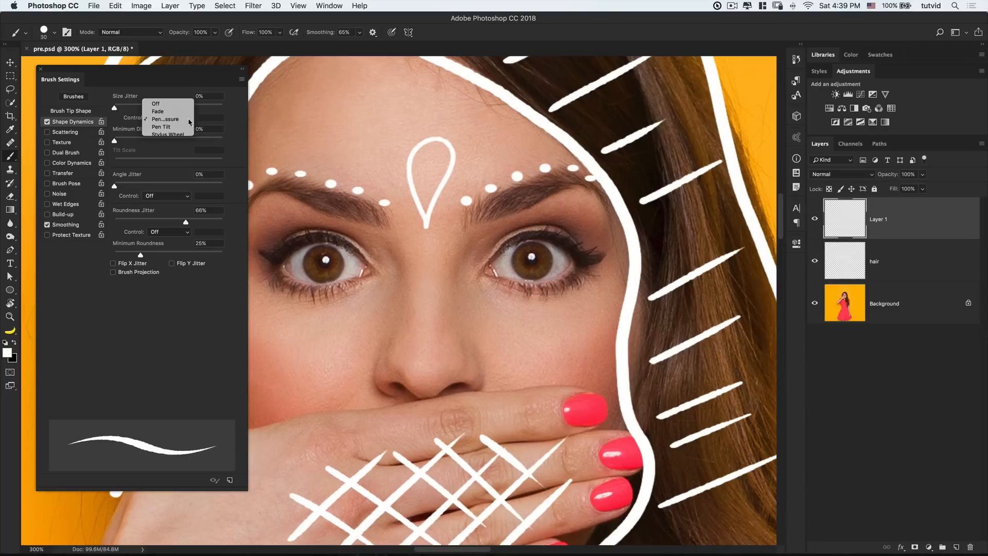
{"action": "left_click", "coordinate": [154, 100]}
{"action": "key", "text": "bracketleft"}
{"action": "key", "text": "bracketleft"}
{"action": "key", "text": "bracketleft"}
{"action": "key", "text": "bracketleft"}
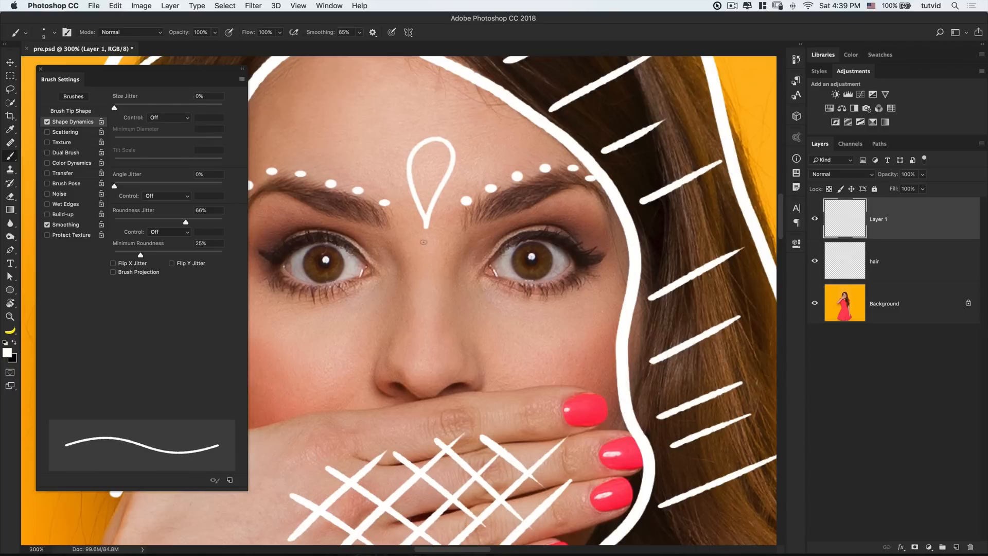
Paint a column of small white dots down the bridge of the nose and a few dots inside the forehead teardrop.
{"action": "left_click", "coordinate": [426, 243]}
{"action": "left_click", "coordinate": [428, 300]}
{"action": "left_click", "coordinate": [426, 160]}
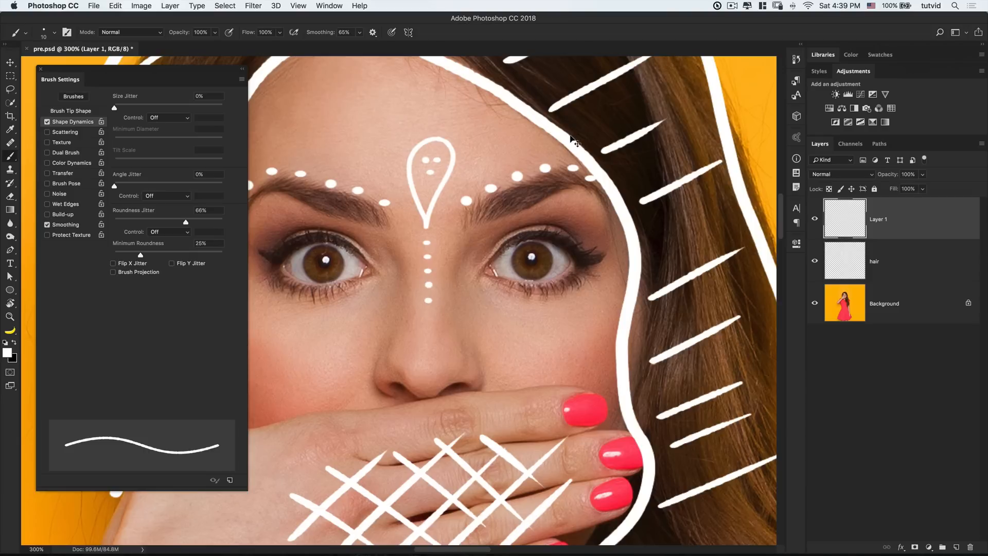
{"action": "key", "text": "super+0"}
{"action": "key", "text": "super+minus"}
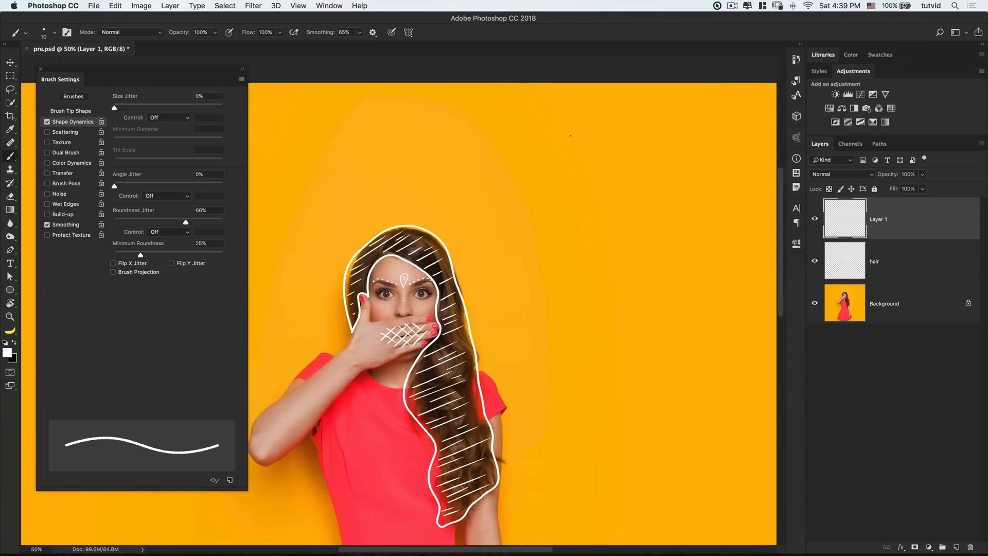
Add a new empty layer above Layer 1 for the next decorations.
{"action": "left_click", "coordinate": [955, 547]}
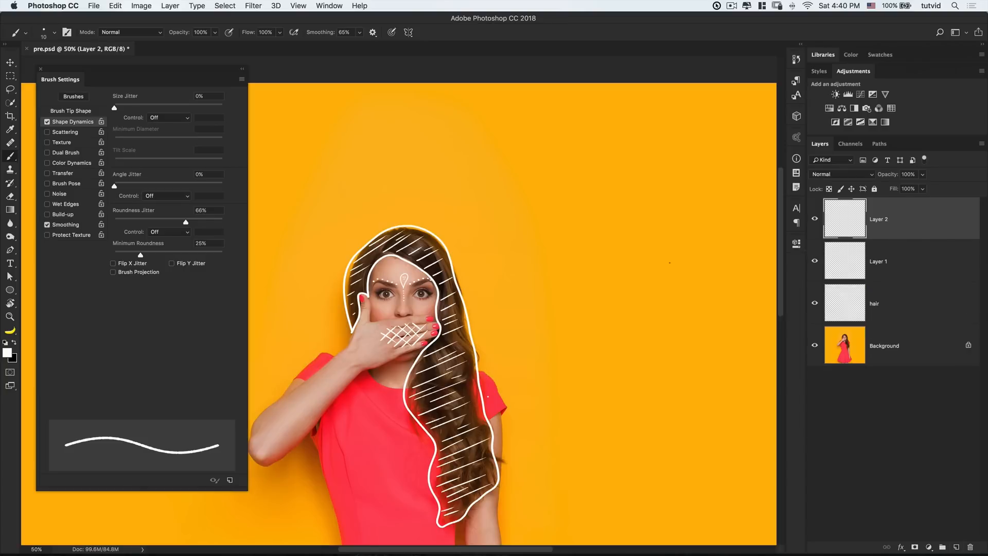
{"action": "left_click", "coordinate": [815, 261]}
{"action": "left_click", "coordinate": [814, 260]}
{"action": "left_click", "coordinate": [11, 196]}
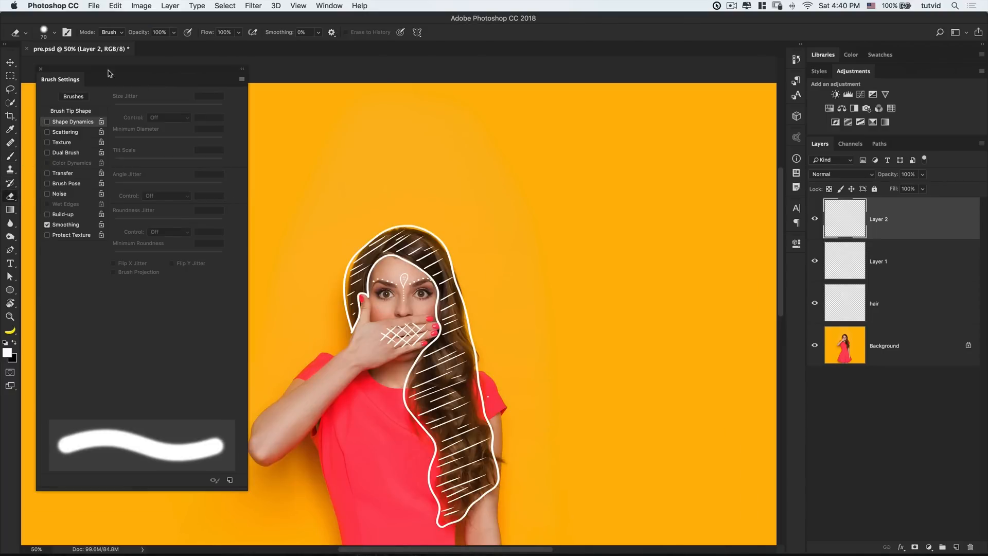
{"action": "key", "text": "bracketleft"}
{"action": "key", "text": "bracketleft"}
{"action": "key", "text": "bracketleft"}
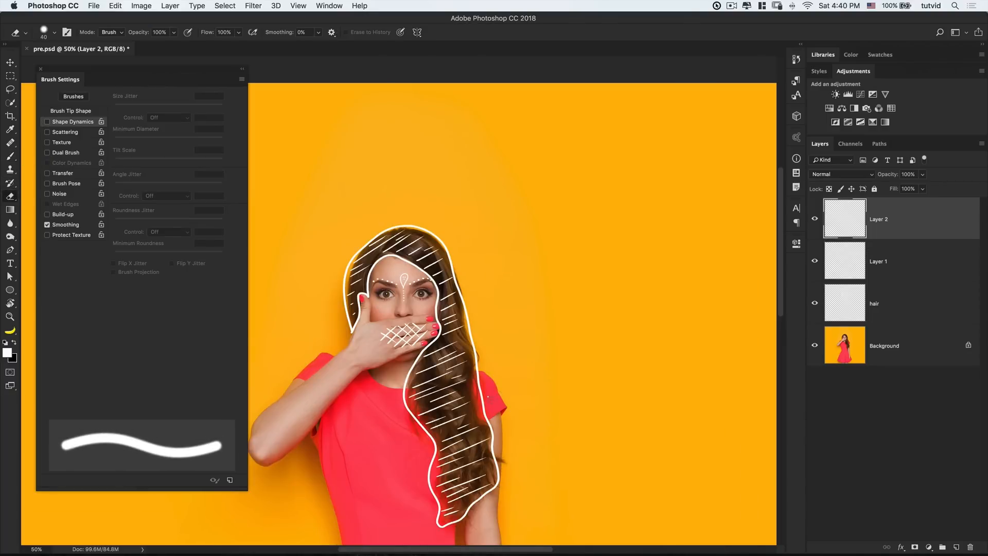
{"action": "left_click", "coordinate": [906, 257]}
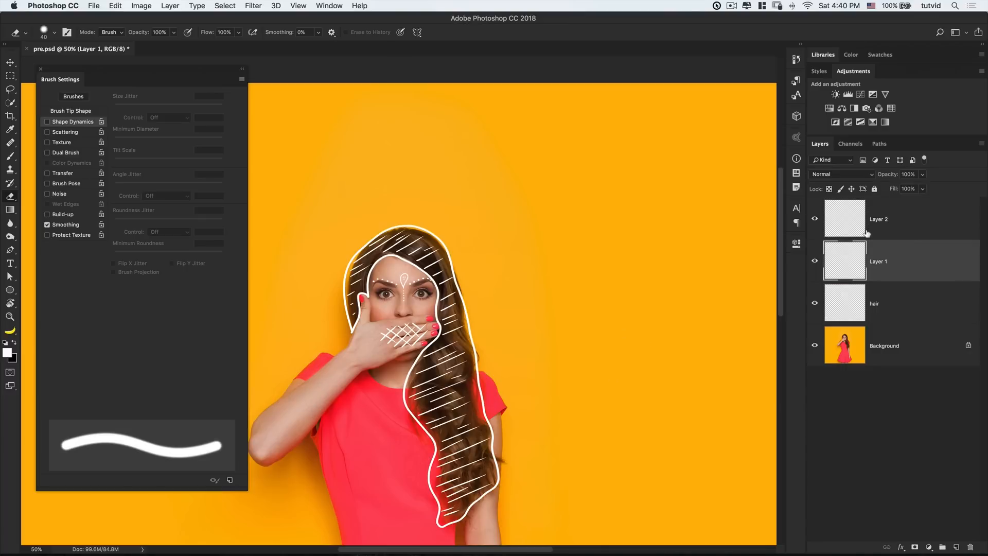
{"action": "left_click", "coordinate": [901, 216]}
{"action": "key", "text": "b"}
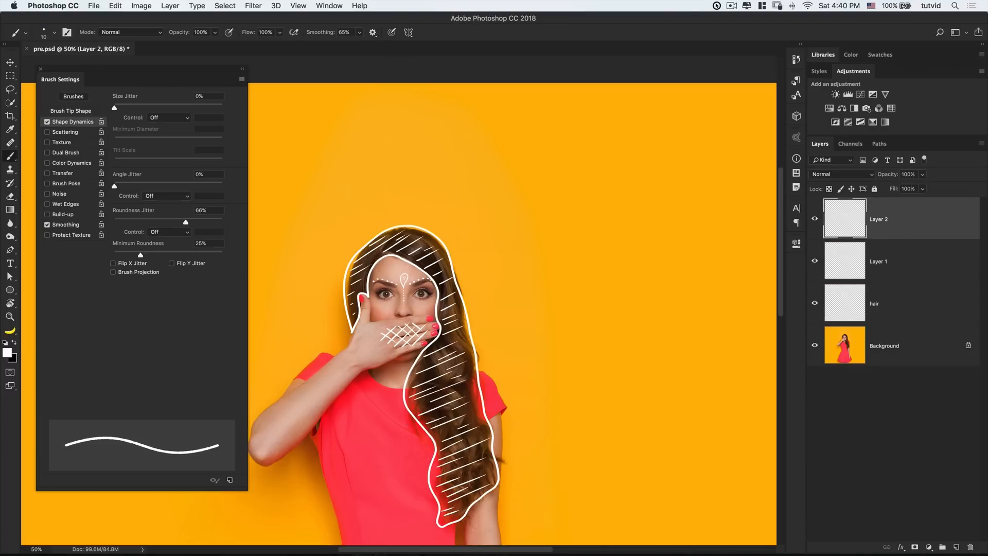
Paint two parallel curved white lines across the neck with the brush at size 15 and fill the space between them with a zigzag.
{"action": "key", "text": "z"}
{"action": "left_click_drag", "start_coordinate": [347, 391], "coordinate": [702, 281]}
{"action": "left_click_drag", "start_coordinate": [641, 293], "coordinate": [378, 289]}
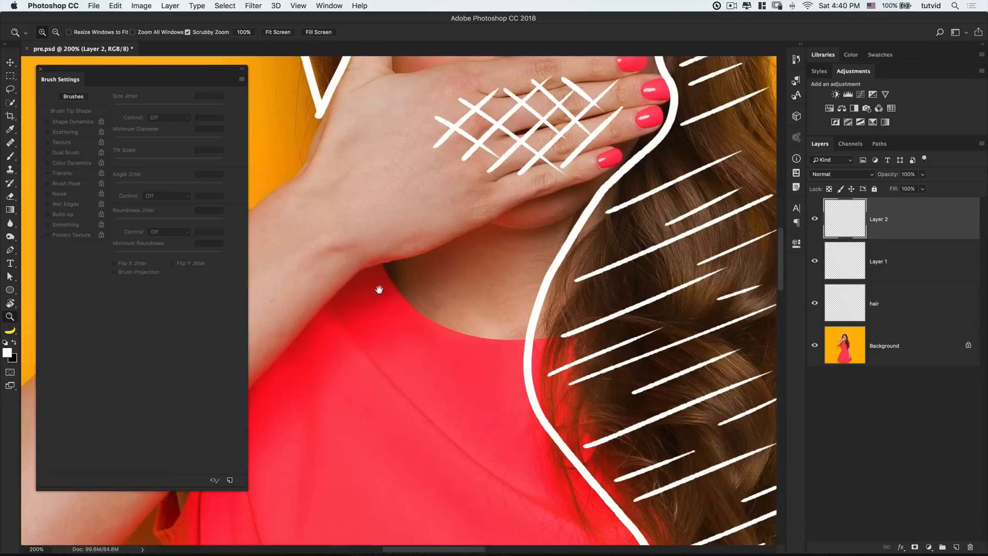
{"action": "key", "text": "b"}
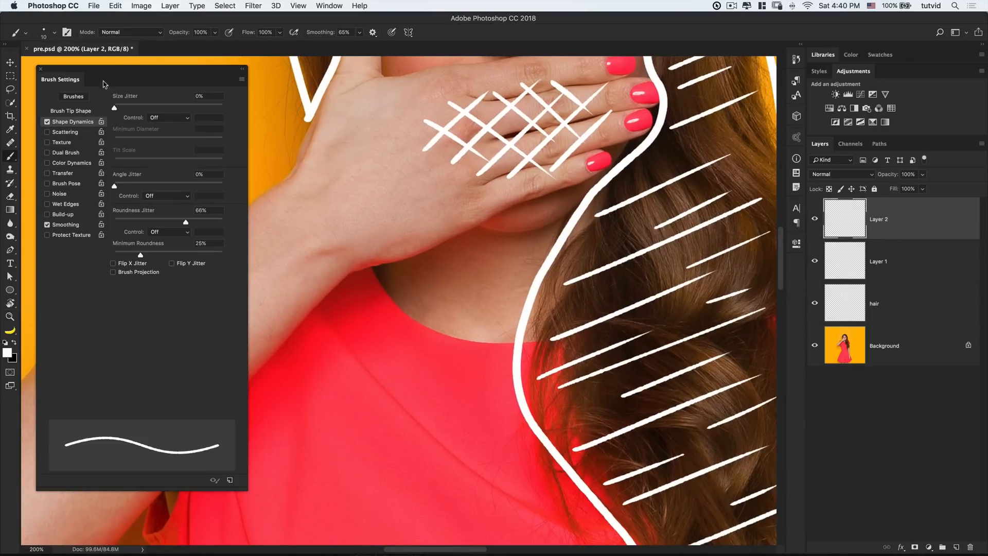
{"action": "key", "text": "bracketright"}
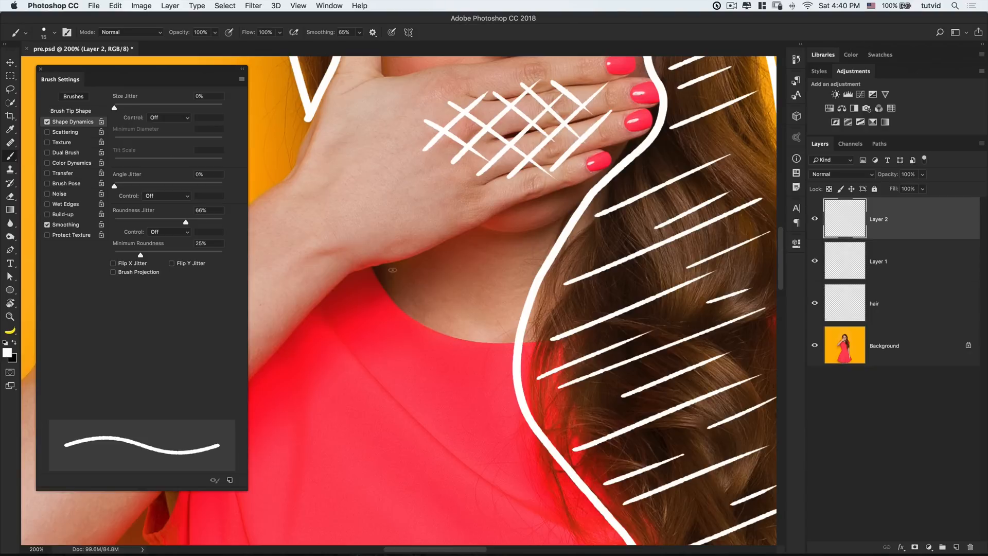
{"action": "mouse_move", "coordinate": [367, 256]}
{"action": "left_mouse_down"}
{"action": "mouse_move", "coordinate": [458, 301]}
{"action": "mouse_move", "coordinate": [635, 294]}
{"action": "left_mouse_up"}
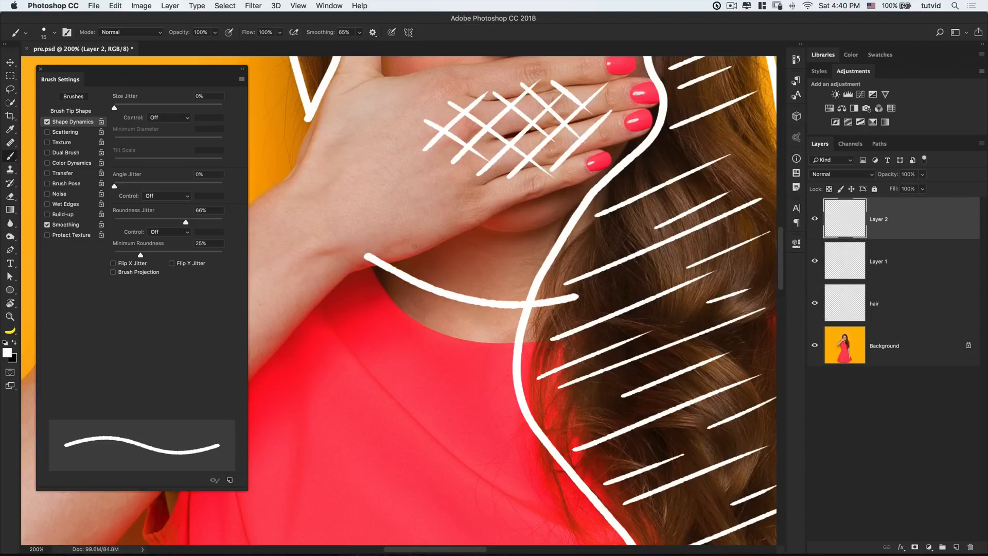
{"action": "mouse_move", "coordinate": [399, 226]}
{"action": "left_mouse_down"}
{"action": "mouse_move", "coordinate": [503, 252]}
{"action": "mouse_move", "coordinate": [611, 242]}
{"action": "left_mouse_up"}
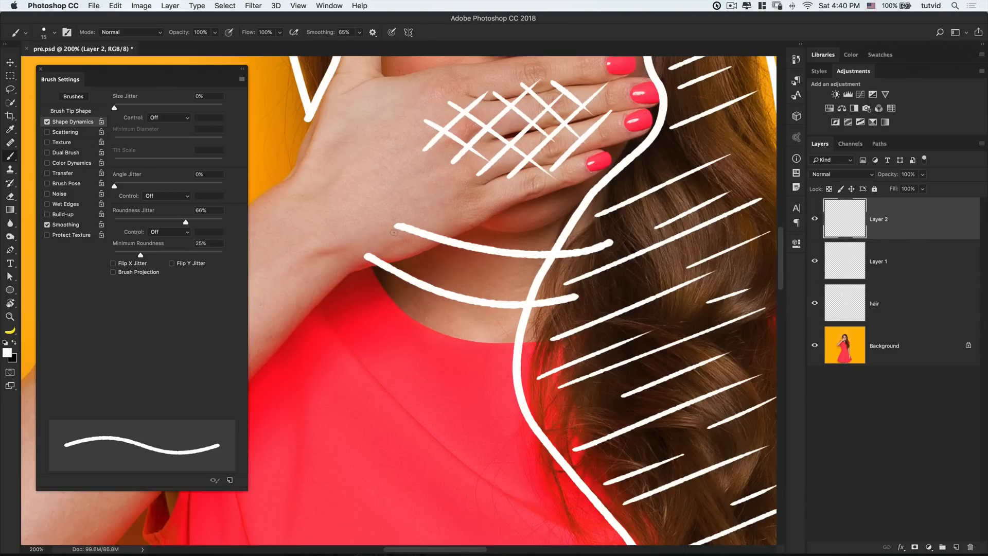
{"action": "mouse_move", "coordinate": [395, 239]}
{"action": "left_mouse_down"}
{"action": "mouse_move", "coordinate": [391, 261]}
{"action": "mouse_move", "coordinate": [438, 235]}
{"action": "mouse_move", "coordinate": [432, 301]}
{"action": "mouse_move", "coordinate": [474, 242]}
{"action": "mouse_move", "coordinate": [487, 316]}
{"action": "mouse_move", "coordinate": [506, 274]}
{"action": "mouse_move", "coordinate": [576, 248]}
{"action": "mouse_move", "coordinate": [581, 292]}
{"action": "mouse_move", "coordinate": [609, 252]}
{"action": "left_mouse_up"}
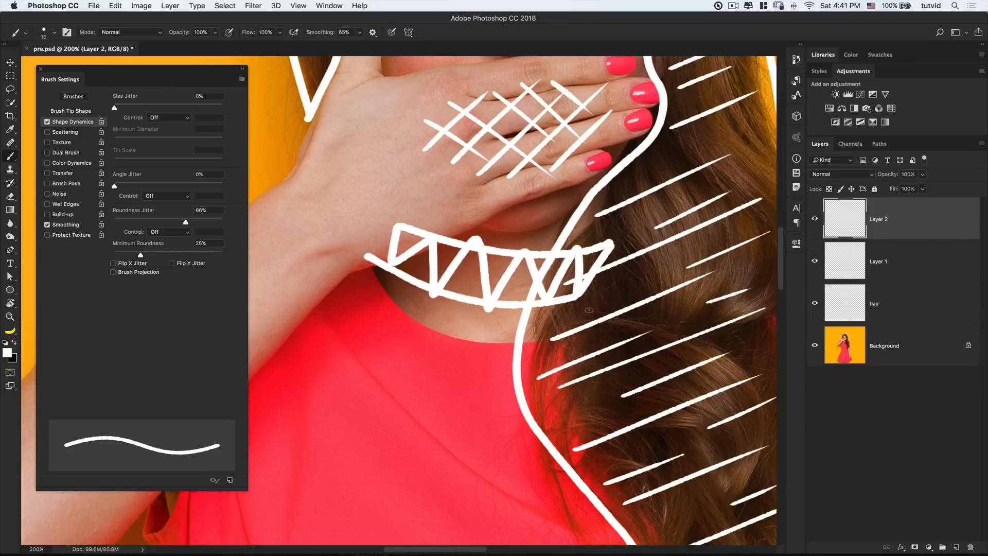
Add a layer mask to Layer 2 and paint black with a size 35 brush to hide the collar where it overlaps the hand.
{"action": "left_click_drag", "start_coordinate": [428, 248], "coordinate": [490, 274]}
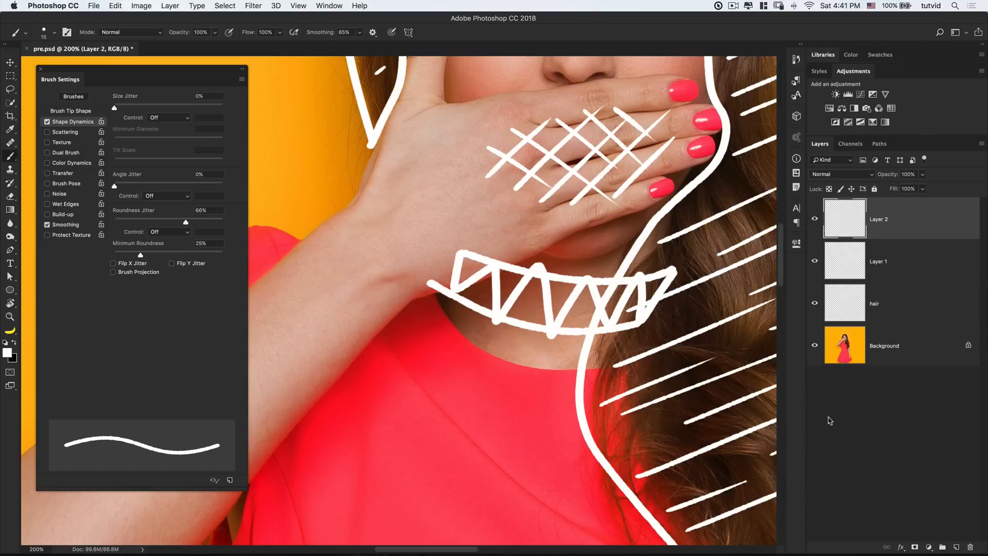
{"action": "left_click", "coordinate": [915, 547]}
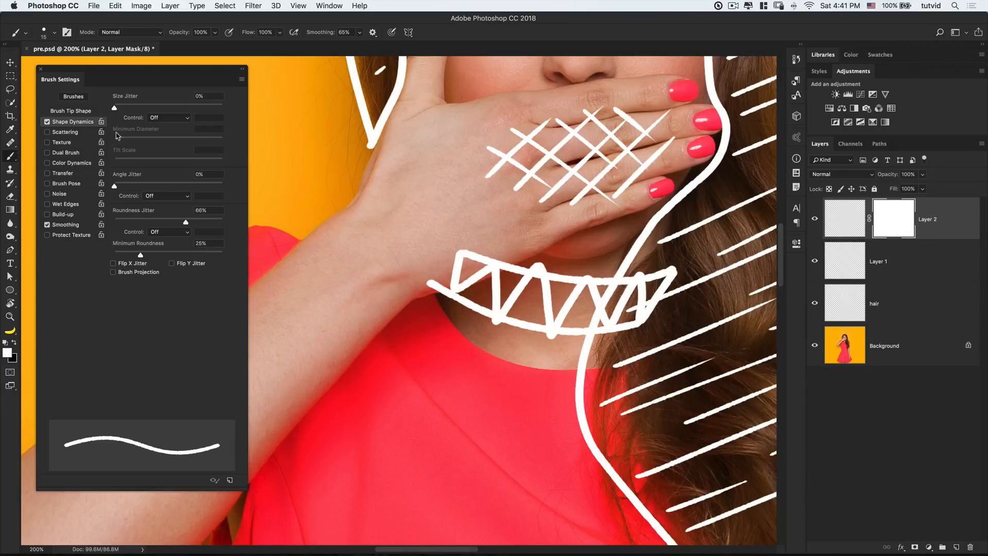
{"action": "key", "text": "x"}
{"action": "key", "text": "bracketright"}
{"action": "key", "text": "bracketright"}
{"action": "mouse_move", "coordinate": [456, 265]}
{"action": "left_mouse_down"}
{"action": "mouse_move", "coordinate": [452, 275]}
{"action": "mouse_move", "coordinate": [468, 283]}
{"action": "mouse_move", "coordinate": [511, 253]}
{"action": "left_mouse_up"}
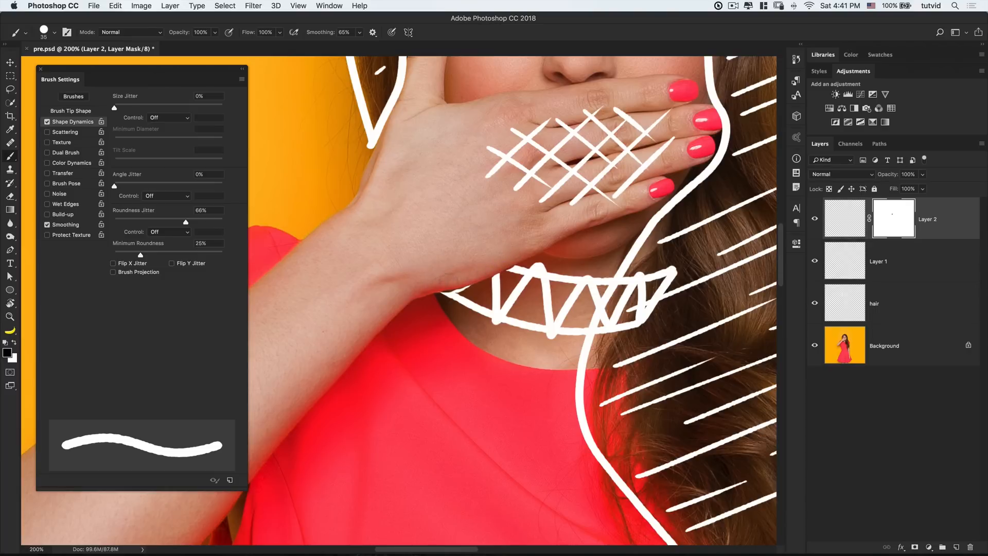
Paint white on the mask with a small brush to restore the collar lines right up to the edge of the hand.
{"action": "scroll", "coordinate": [486, 300], "scroll_direction": "up", "scroll_amount": 3}
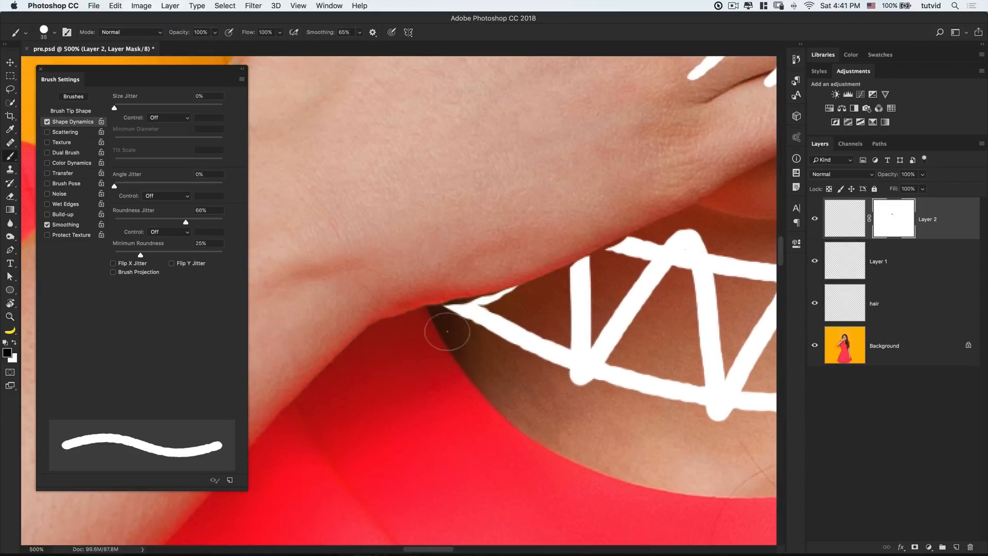
{"action": "left_click", "coordinate": [14, 342]}
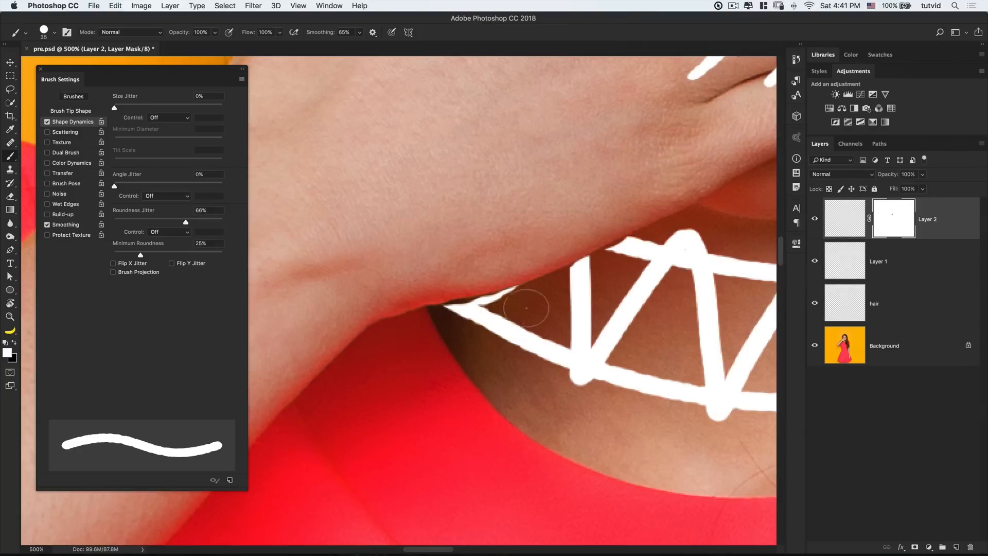
{"action": "key", "text": "bracketleft"}
{"action": "key", "text": "bracketleft"}
{"action": "key", "text": "bracketleft"}
{"action": "key", "text": "bracketleft"}
{"action": "key", "text": "bracketleft"}
{"action": "key", "text": "bracketleft"}
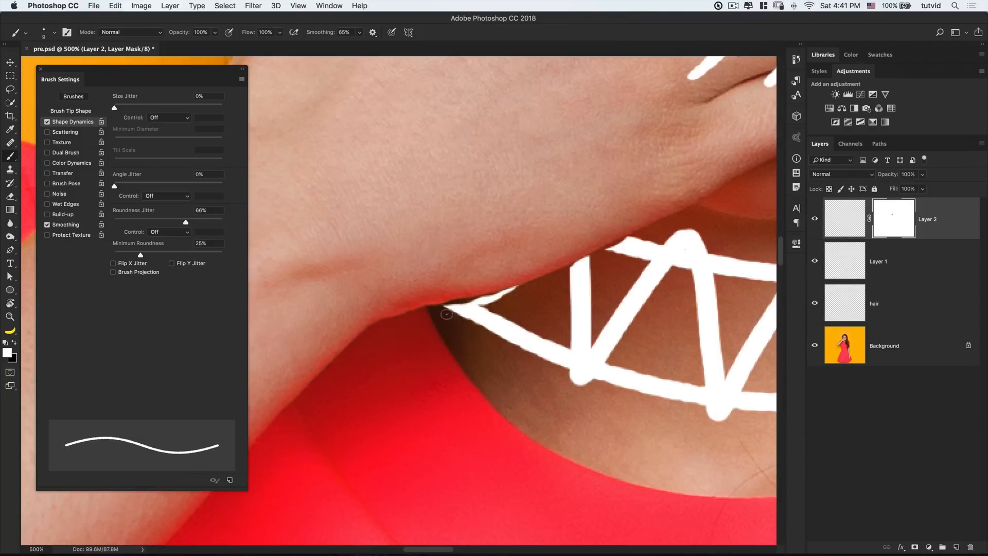
{"action": "left_click_drag", "start_coordinate": [453, 305], "coordinate": [496, 294]}
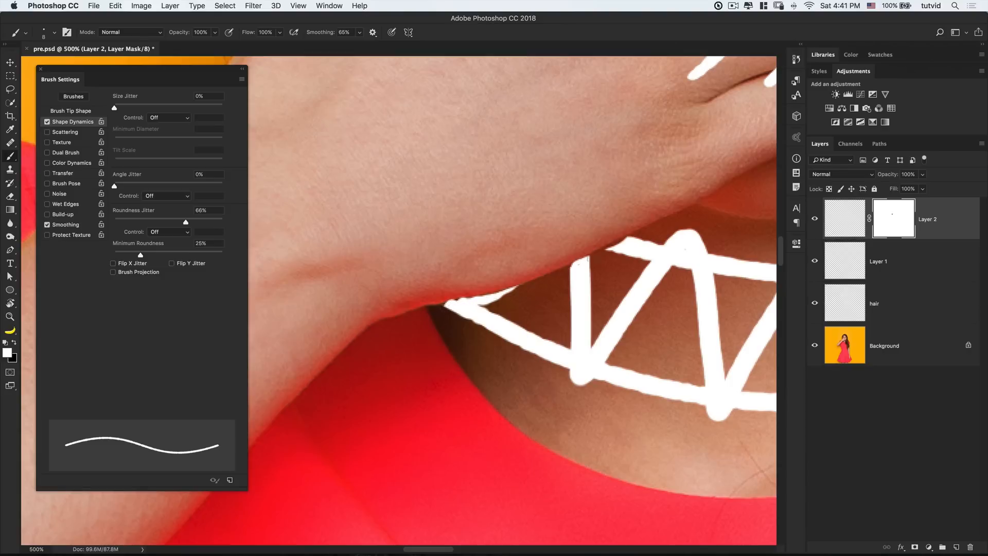
{"action": "left_click_drag", "start_coordinate": [625, 244], "coordinate": [572, 269]}
Paint black on the Layer 2 mask with a size 60 brush to hide the collar where it crosses the hair.
{"action": "key", "text": "super+0"}
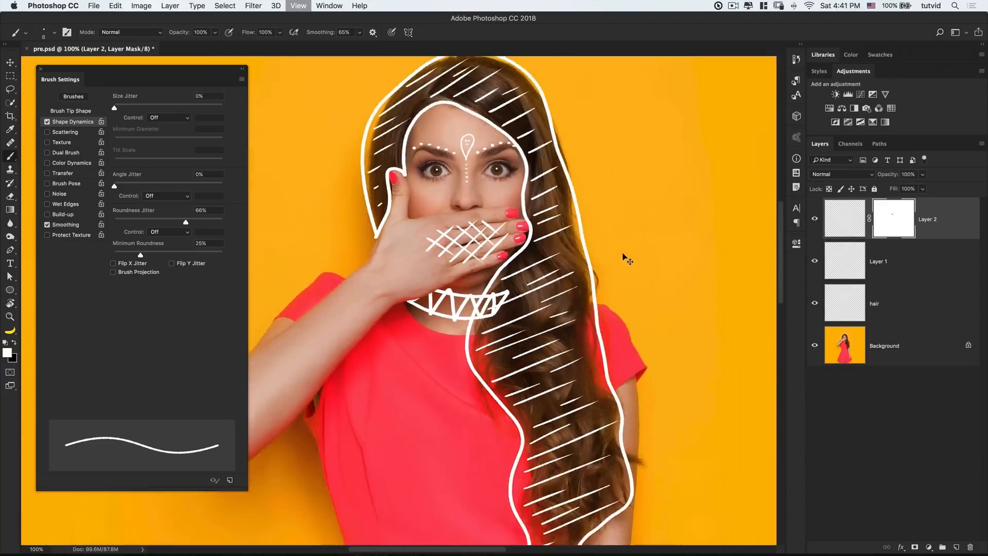
{"action": "key", "text": "super+minus"}
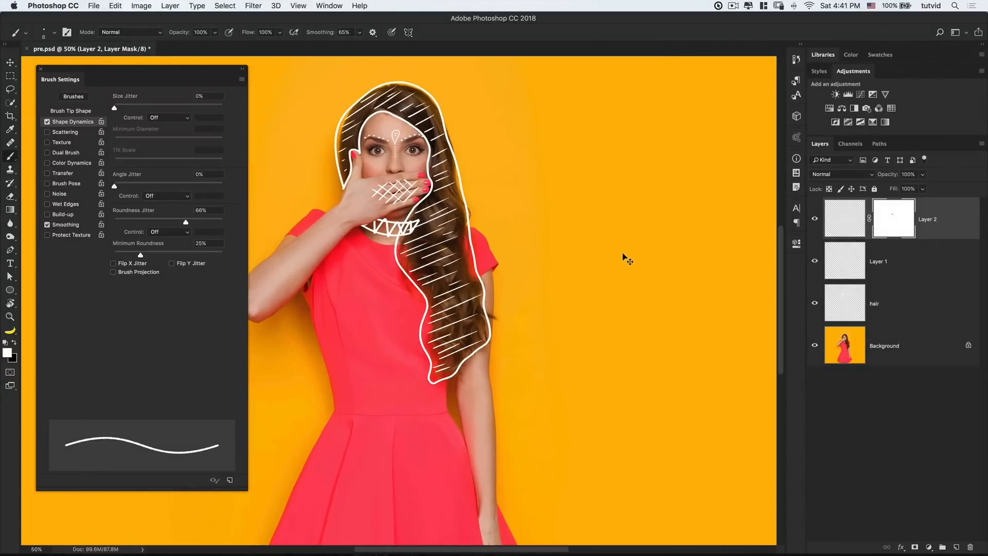
{"action": "key", "text": "z"}
{"action": "left_click_drag", "start_coordinate": [386, 227], "coordinate": [456, 247]}
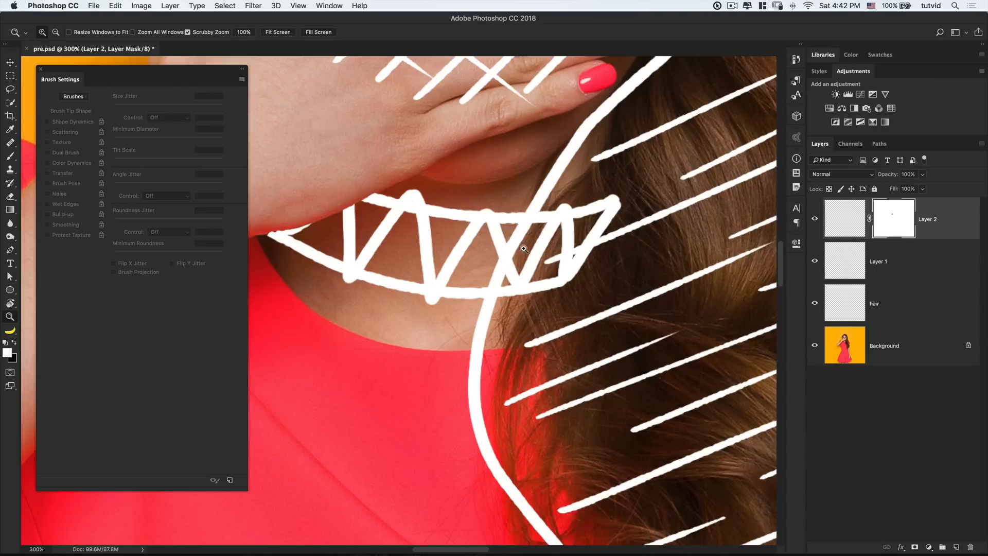
{"action": "scroll", "coordinate": [537, 196], "scroll_direction": "up", "scroll_amount": 3}
{"action": "scroll", "coordinate": [536, 196], "scroll_direction": "right", "scroll_amount": 3}
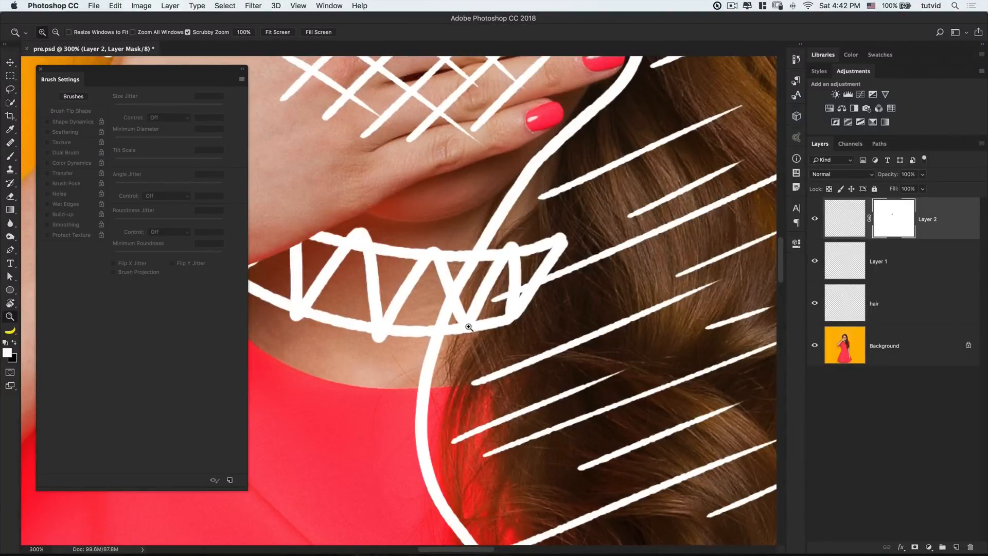
{"action": "key", "text": "b"}
{"action": "key", "text": "x"}
{"action": "key", "text": "bracketright"}
{"action": "key", "text": "bracketright"}
{"action": "key", "text": "bracketright"}
{"action": "key", "text": "bracketright"}
{"action": "key", "text": "bracketright"}
{"action": "key", "text": "bracketright"}
{"action": "key", "text": "bracketright"}
{"action": "key", "text": "bracketright"}
{"action": "key", "text": "bracketright"}
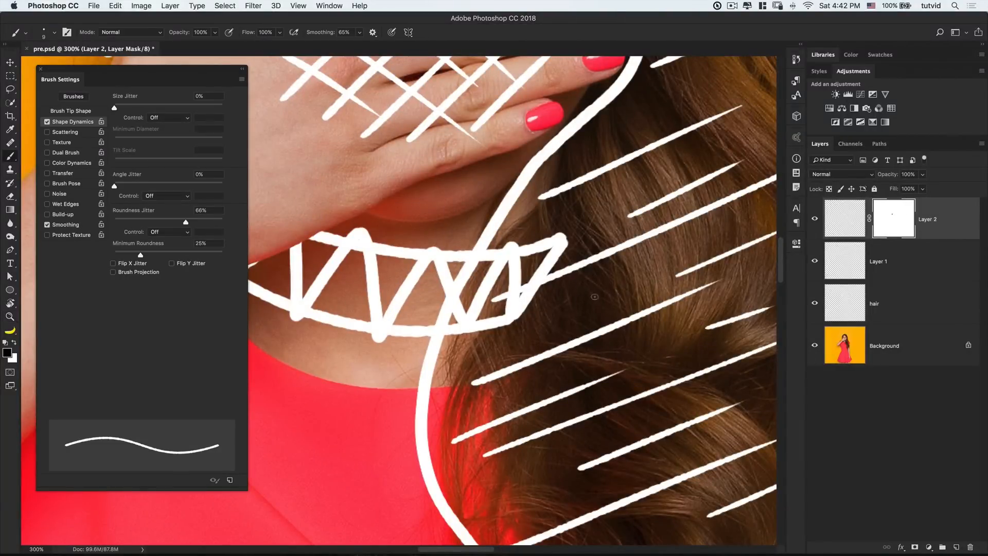
{"action": "key", "text": "bracketright"}
{"action": "key", "text": "bracketright"}
{"action": "mouse_move", "coordinate": [514, 312]}
{"action": "left_mouse_down"}
{"action": "mouse_move", "coordinate": [567, 238]}
{"action": "mouse_move", "coordinate": [540, 249]}
{"action": "mouse_move", "coordinate": [521, 234]}
{"action": "mouse_move", "coordinate": [479, 291]}
{"action": "mouse_move", "coordinate": [472, 327]}
{"action": "mouse_move", "coordinate": [514, 250]}
{"action": "left_mouse_up"}
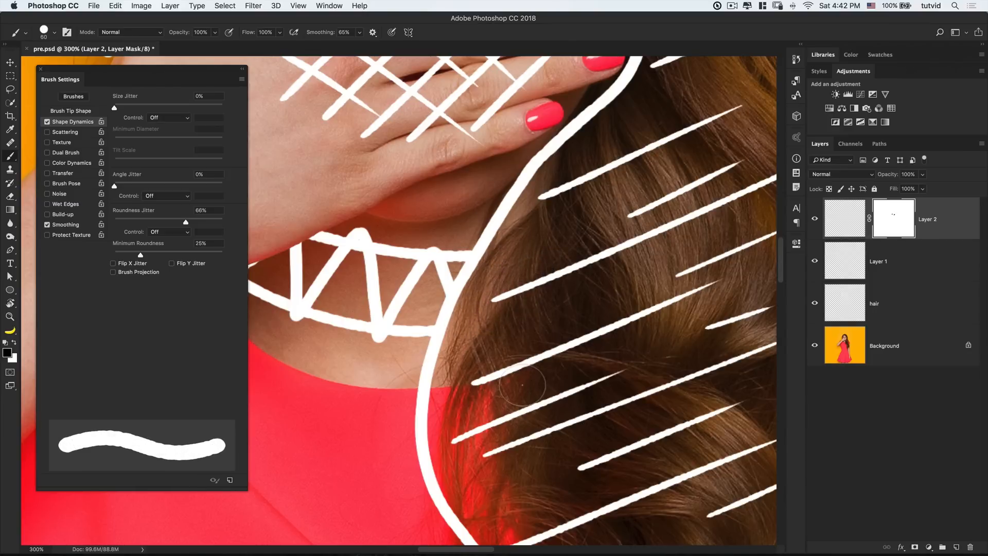
Reduce the brush size to 20 and target Layer 2's artwork instead of its mask for painting on the forearm.
{"action": "key", "text": "super+1"}
{"action": "key", "text": "super+minus"}
{"action": "key", "text": "super+minus"}
{"action": "key", "text": "super+minus"}
{"action": "key", "text": "super+minus"}
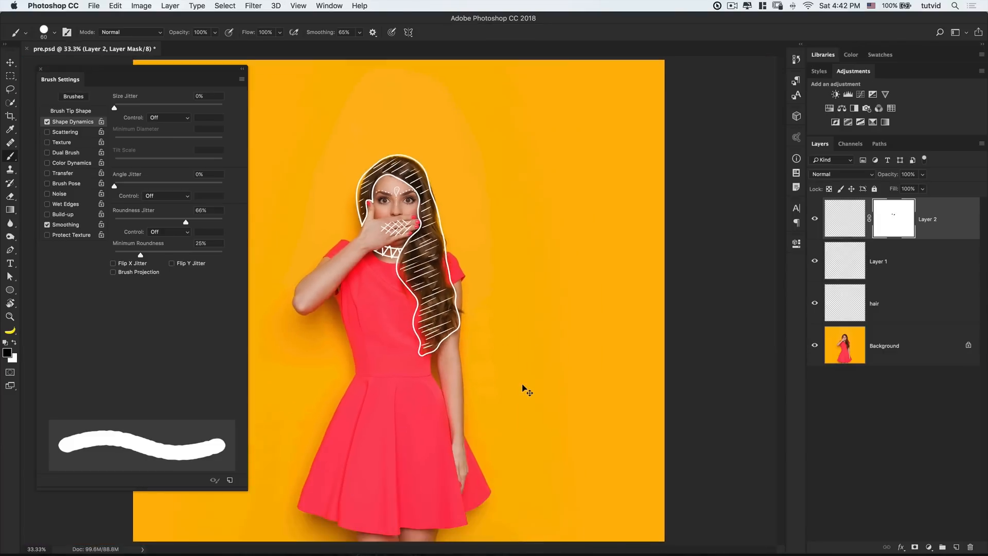
{"action": "key", "text": "z"}
{"action": "left_click", "coordinate": [380, 271]}
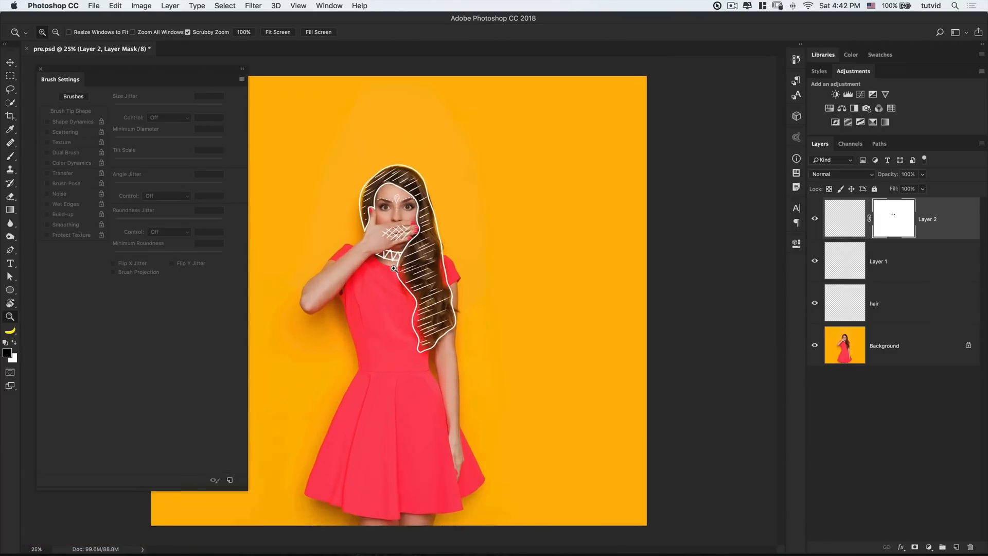
{"action": "left_click", "coordinate": [379, 270]}
{"action": "left_click", "coordinate": [379, 271]}
{"action": "left_click", "coordinate": [380, 271]}
{"action": "left_click_drag", "start_coordinate": [399, 229], "coordinate": [633, 248]}
{"action": "left_click", "coordinate": [504, 239]}
{"action": "left_click", "coordinate": [503, 239]}
{"action": "left_click_drag", "start_coordinate": [535, 229], "coordinate": [470, 293]}
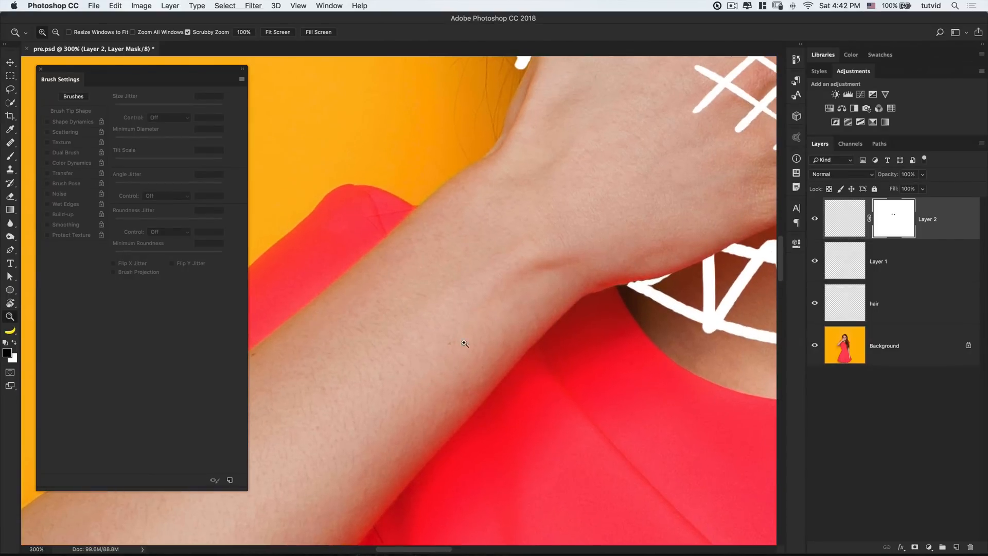
{"action": "key", "text": "b"}
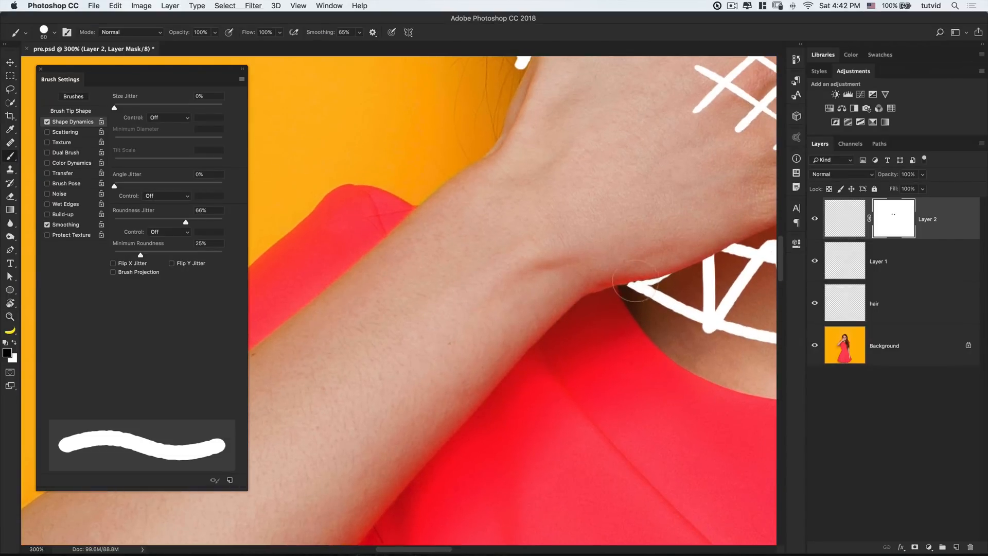
{"action": "key", "text": "bracketleft"}
{"action": "key", "text": "bracketleft"}
{"action": "key", "text": "bracketleft"}
{"action": "key", "text": "bracketleft"}
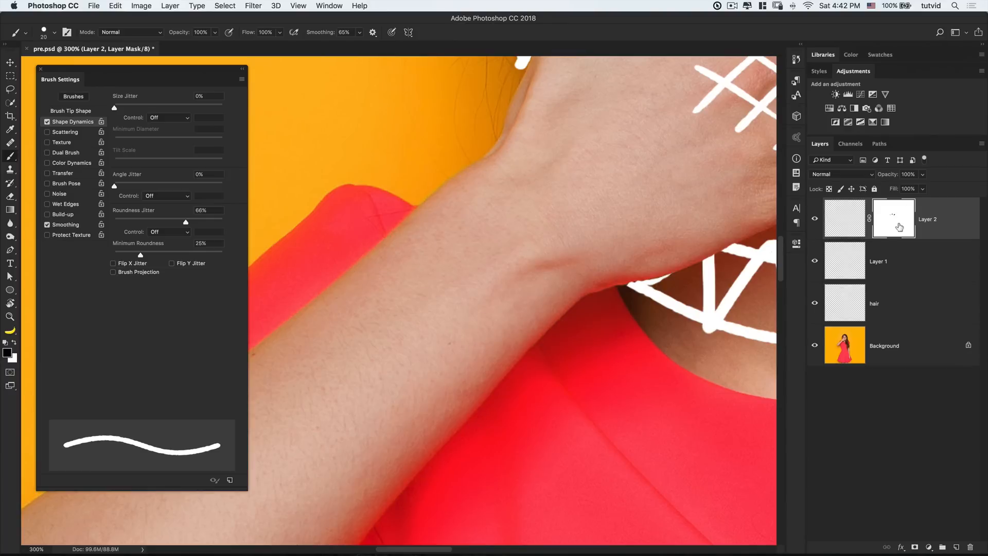
{"action": "left_click", "coordinate": [848, 222]}
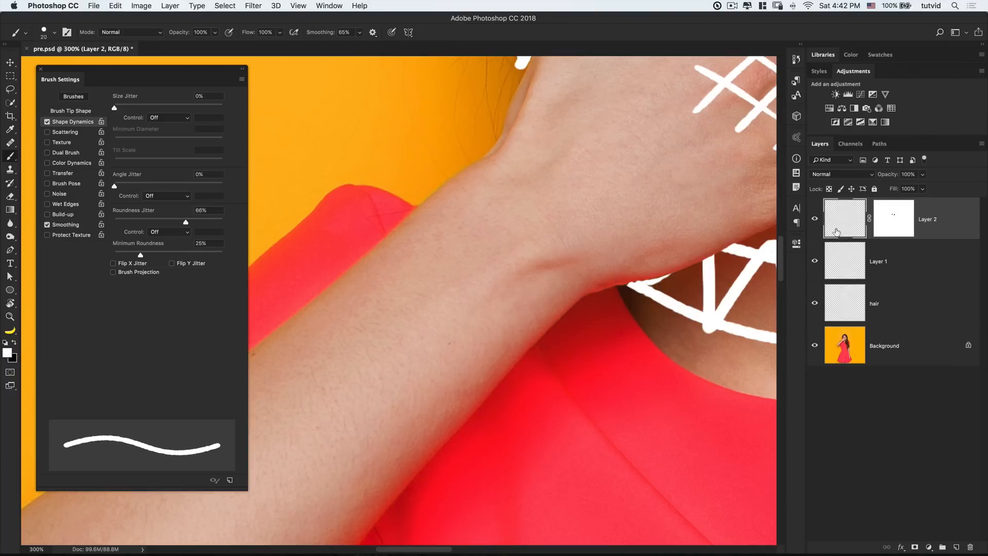
Try a stroke across the forearm, undo it, and set the Shape Dynamics size control to Pen Pressure.
{"action": "mouse_move", "coordinate": [359, 302]}
{"action": "left_mouse_down"}
{"action": "mouse_move", "coordinate": [415, 264]}
{"action": "mouse_move", "coordinate": [412, 253]}
{"action": "mouse_move", "coordinate": [512, 334]}
{"action": "left_mouse_up"}
{"action": "key", "text": "super+z"}
{"action": "left_click", "coordinate": [163, 118]}
{"action": "left_click", "coordinate": [166, 134]}
Paint a tapered white arc wrapping around the forearm below the wrist, undoing the first attempt.
{"action": "left_click", "coordinate": [396, 232]}
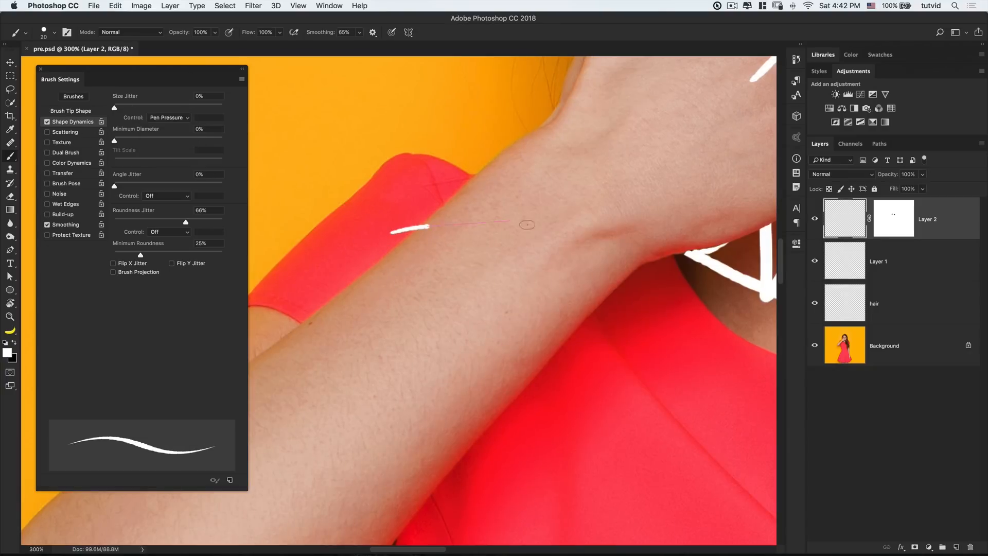
{"action": "left_click_drag", "start_coordinate": [499, 218], "coordinate": [566, 355]}
{"action": "key", "text": "super+z"}
{"action": "mouse_move", "coordinate": [398, 250]}
{"action": "left_mouse_down"}
{"action": "mouse_move", "coordinate": [475, 208]}
{"action": "mouse_move", "coordinate": [569, 334]}
{"action": "mouse_move", "coordinate": [540, 363]}
{"action": "left_mouse_up"}
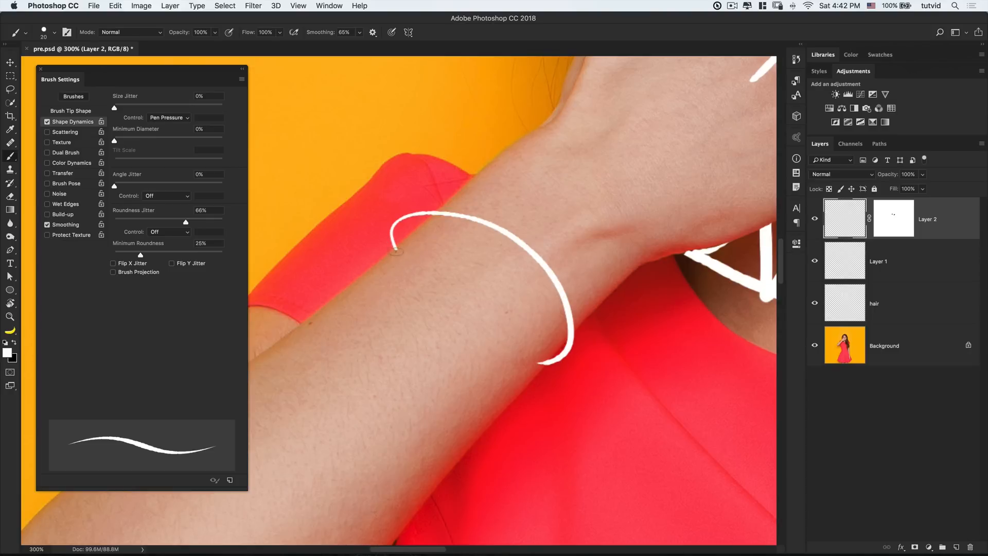
Paint a second, wider arc on the wrist side of the first with meeting ends to form a crescent bracelet, undoing unsatisfactory attempts.
{"action": "mouse_move", "coordinate": [394, 253]}
{"action": "left_mouse_down"}
{"action": "mouse_move", "coordinate": [384, 190]}
{"action": "mouse_move", "coordinate": [589, 217]}
{"action": "mouse_move", "coordinate": [649, 344]}
{"action": "mouse_move", "coordinate": [491, 322]}
{"action": "left_mouse_up"}
{"action": "key", "text": "super+z"}
{"action": "mouse_move", "coordinate": [394, 251]}
{"action": "left_mouse_down"}
{"action": "mouse_move", "coordinate": [456, 159]}
{"action": "mouse_move", "coordinate": [651, 268]}
{"action": "mouse_move", "coordinate": [589, 380]}
{"action": "mouse_move", "coordinate": [524, 366]}
{"action": "left_mouse_up"}
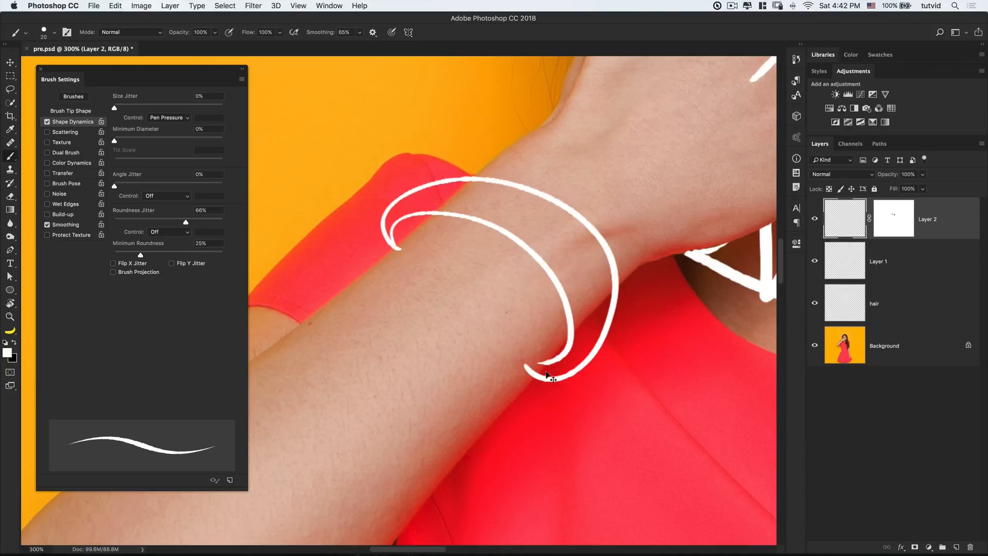
{"action": "key", "text": "super+z"}
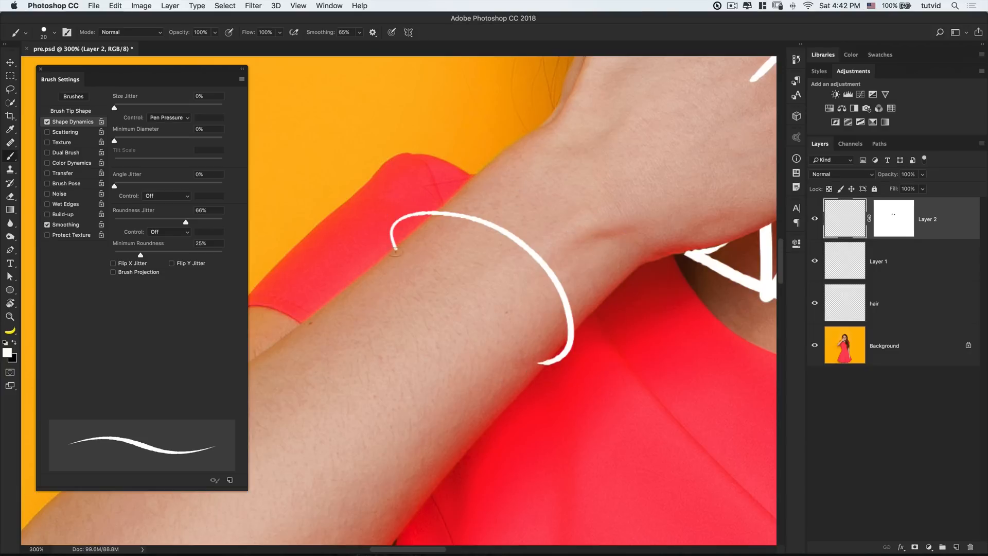
{"action": "mouse_move", "coordinate": [398, 247]}
{"action": "left_mouse_down"}
{"action": "mouse_move", "coordinate": [509, 170]}
{"action": "mouse_move", "coordinate": [535, 384]}
{"action": "left_mouse_up"}
{"action": "key", "text": "super+z"}
{"action": "mouse_move", "coordinate": [394, 250]}
{"action": "left_mouse_down"}
{"action": "mouse_move", "coordinate": [602, 240]}
{"action": "mouse_move", "coordinate": [621, 349]}
{"action": "mouse_move", "coordinate": [574, 374]}
{"action": "mouse_move", "coordinate": [536, 366]}
{"action": "left_mouse_up"}
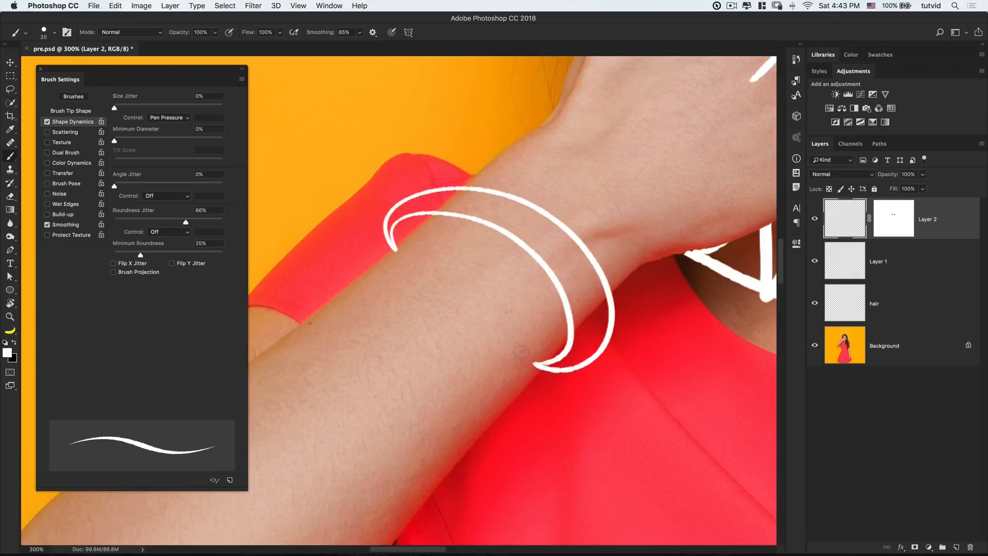
Trim the bracelet's overhanging ends at the forearm edges by painting black on Layer 2's mask, and restore white as the foreground colour.
{"action": "left_click_drag", "start_coordinate": [546, 300], "coordinate": [497, 329]}
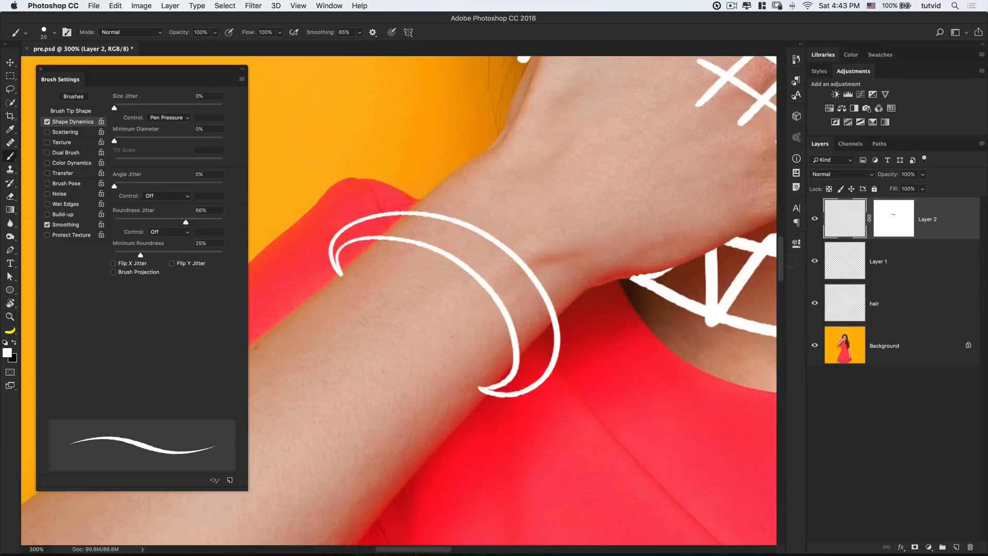
{"action": "left_click", "coordinate": [895, 217]}
{"action": "key", "text": "x"}
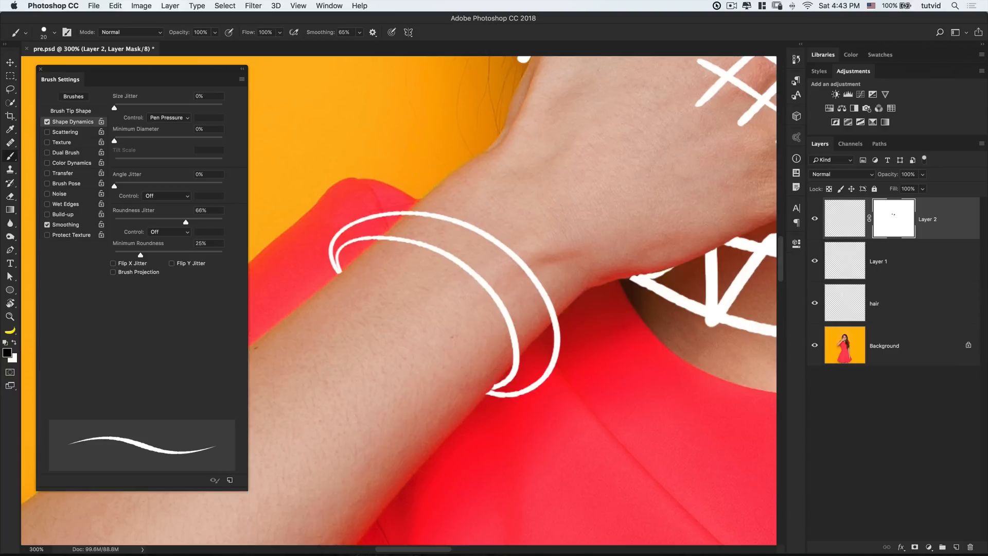
{"action": "key", "text": "x"}
{"action": "key", "text": "super+minus"}
{"action": "key", "text": "super+minus"}
{"action": "key", "text": "super+minus"}
{"action": "key", "text": "super+minus"}
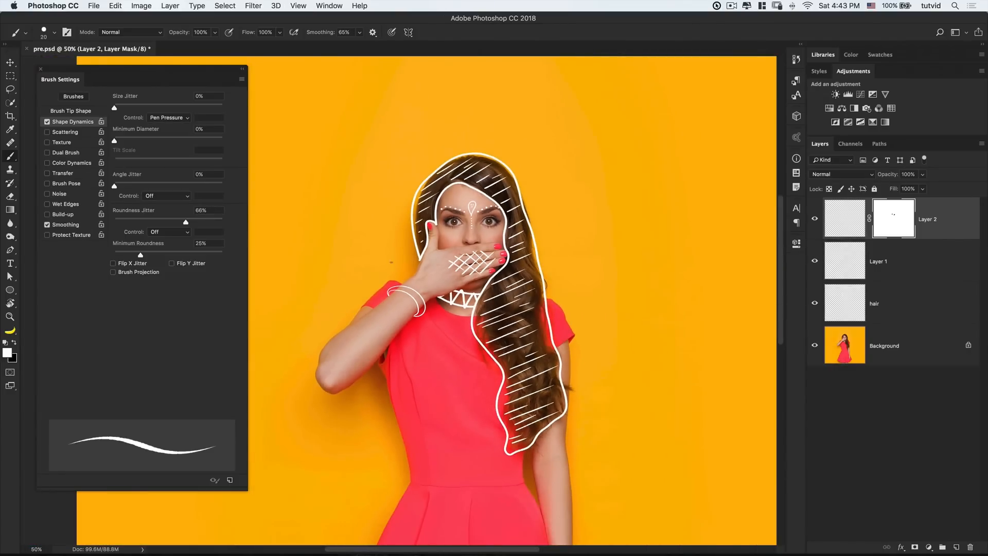
Target Layer 2's artwork and fill the bracelet band with short tapered white dashes between its two arcs.
{"action": "left_click", "coordinate": [847, 218]}
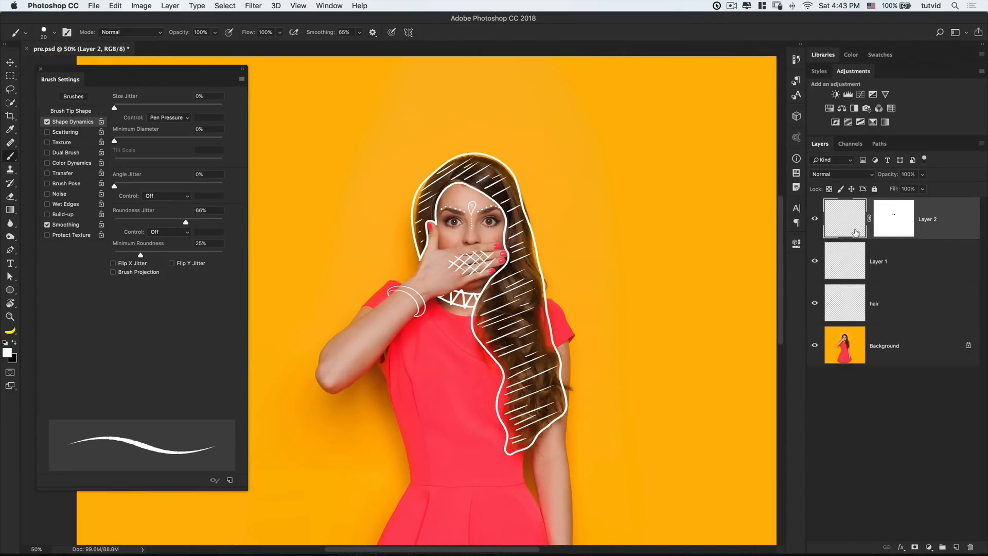
{"action": "key", "text": "z"}
{"action": "left_click_drag", "start_coordinate": [411, 298], "coordinate": [443, 313]}
{"action": "key", "text": "b"}
{"action": "left_click_drag", "start_coordinate": [480, 381], "coordinate": [467, 382]}
{"action": "key", "text": "super+z"}
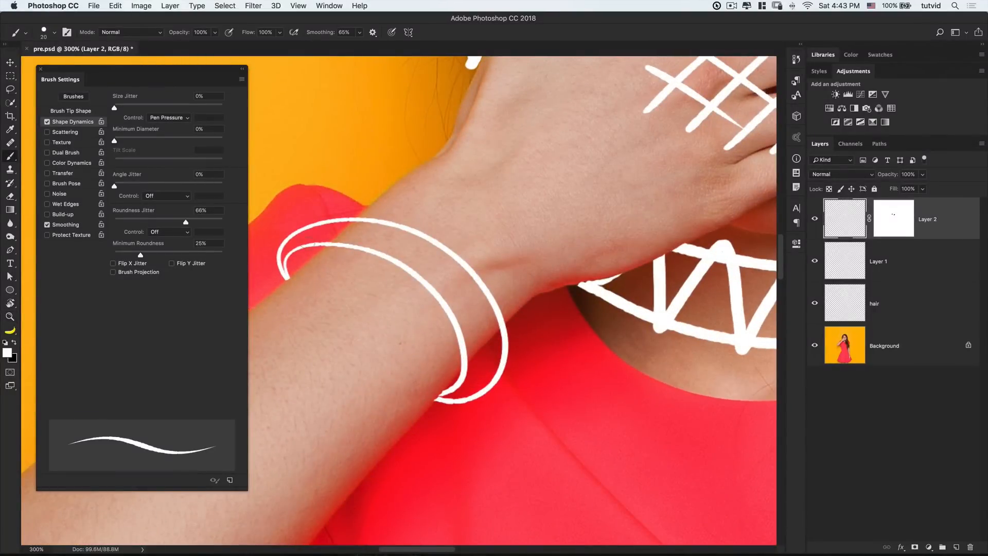
{"action": "mouse_move", "coordinate": [288, 249]}
{"action": "left_mouse_down"}
{"action": "mouse_move", "coordinate": [340, 231]}
{"action": "mouse_move", "coordinate": [374, 231]}
{"action": "mouse_move", "coordinate": [460, 273]}
{"action": "left_mouse_up"}
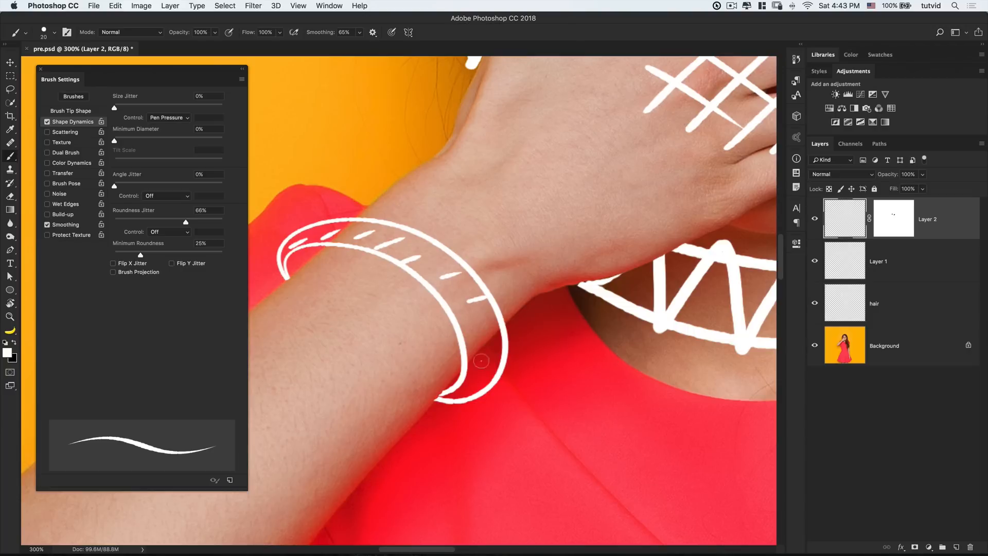
{"action": "mouse_move", "coordinate": [455, 307]}
{"action": "left_mouse_down"}
{"action": "mouse_move", "coordinate": [472, 303]}
{"action": "mouse_move", "coordinate": [491, 323]}
{"action": "mouse_move", "coordinate": [492, 348]}
{"action": "left_mouse_up"}
{"action": "left_click_drag", "start_coordinate": [463, 381], "coordinate": [480, 374]}
{"action": "left_click_drag", "start_coordinate": [449, 394], "coordinate": [464, 389]}
{"action": "key", "text": "super+0"}
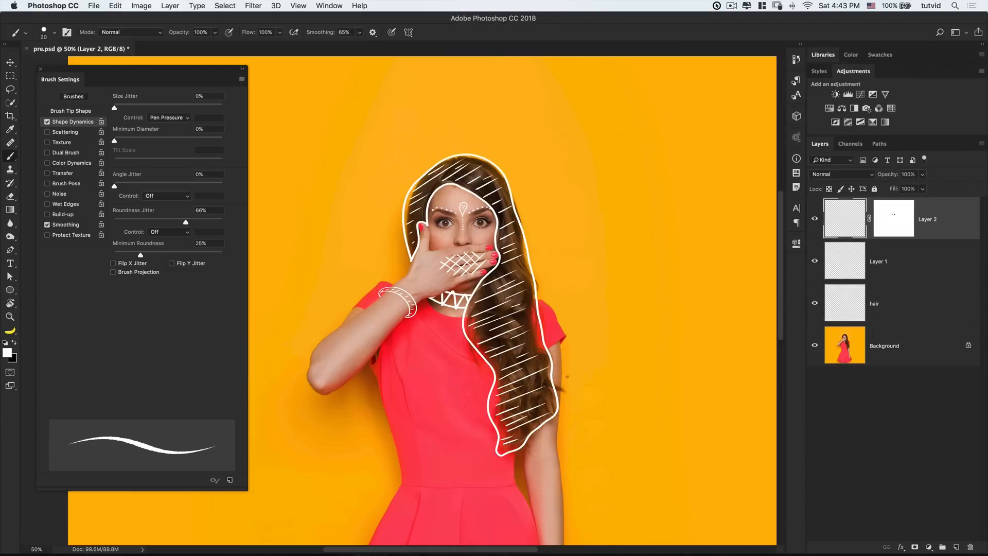
Add a new layer above Layer 2 and set the brush's Shape Dynamics size control to Off.
{"action": "key", "text": "z"}
{"action": "mouse_move", "coordinate": [380, 291]}
{"action": "left_mouse_down"}
{"action": "mouse_move", "coordinate": [441, 304]}
{"action": "mouse_move", "coordinate": [527, 252]}
{"action": "left_mouse_up"}
{"action": "scroll", "coordinate": [412, 298], "scroll_direction": "down", "scroll_amount": 3}
{"action": "scroll", "coordinate": [411, 298], "scroll_direction": "left", "scroll_amount": 1}
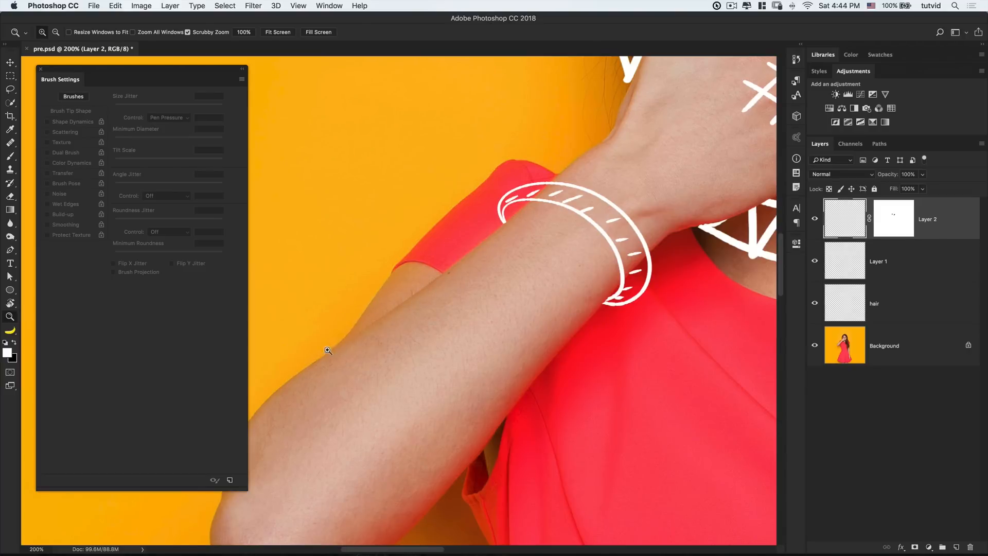
{"action": "left_click", "coordinate": [956, 546]}
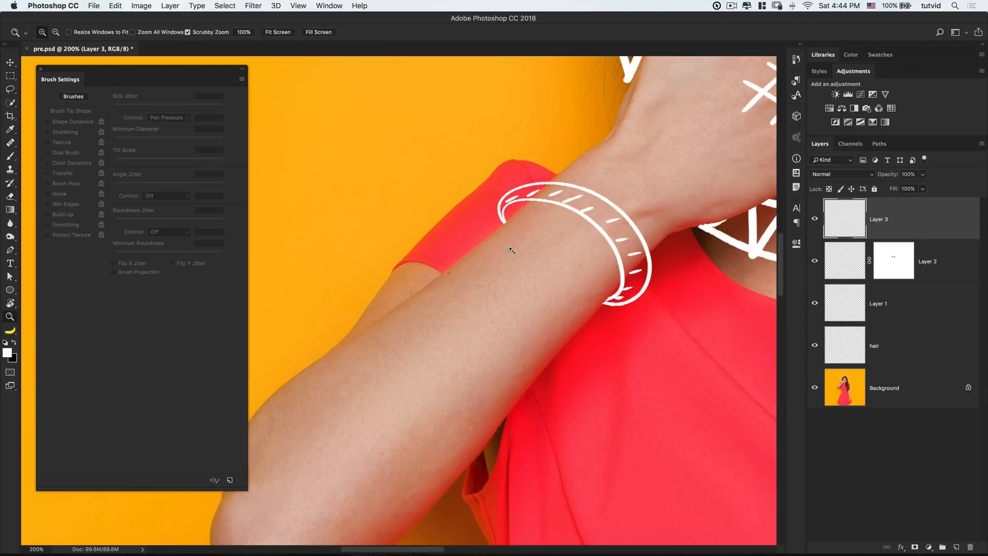
{"action": "key", "text": "b"}
{"action": "left_click", "coordinate": [176, 117]}
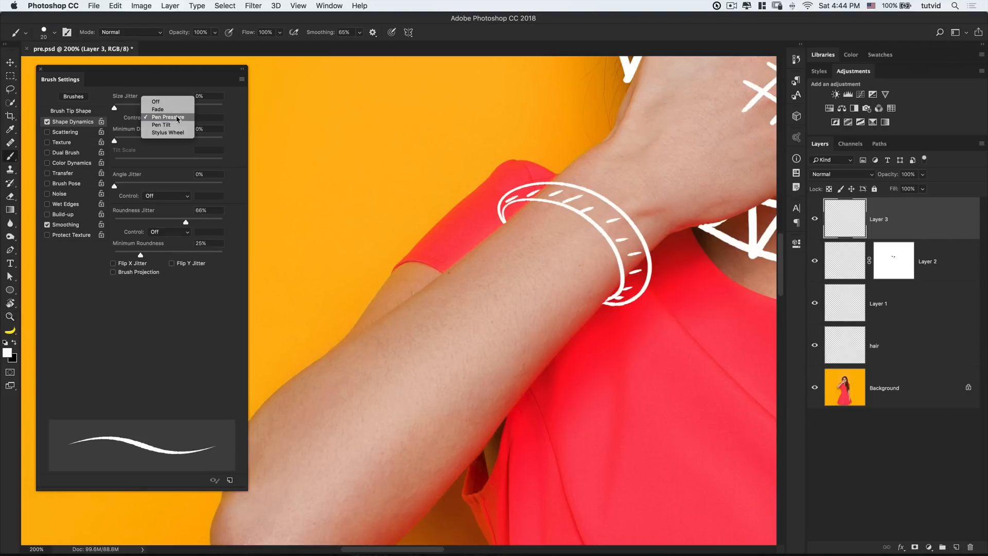
{"action": "left_click", "coordinate": [156, 101]}
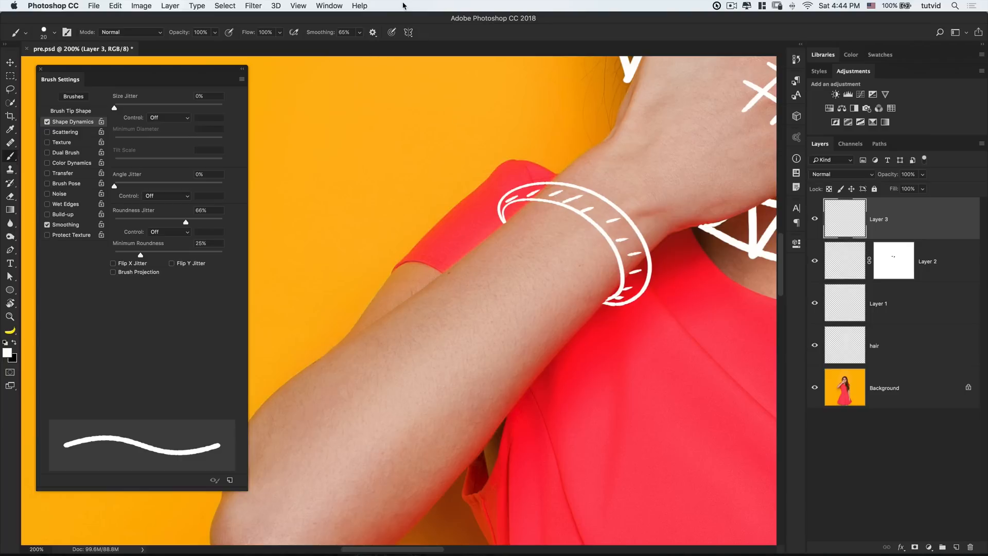
{"action": "key", "text": "super+minus"}
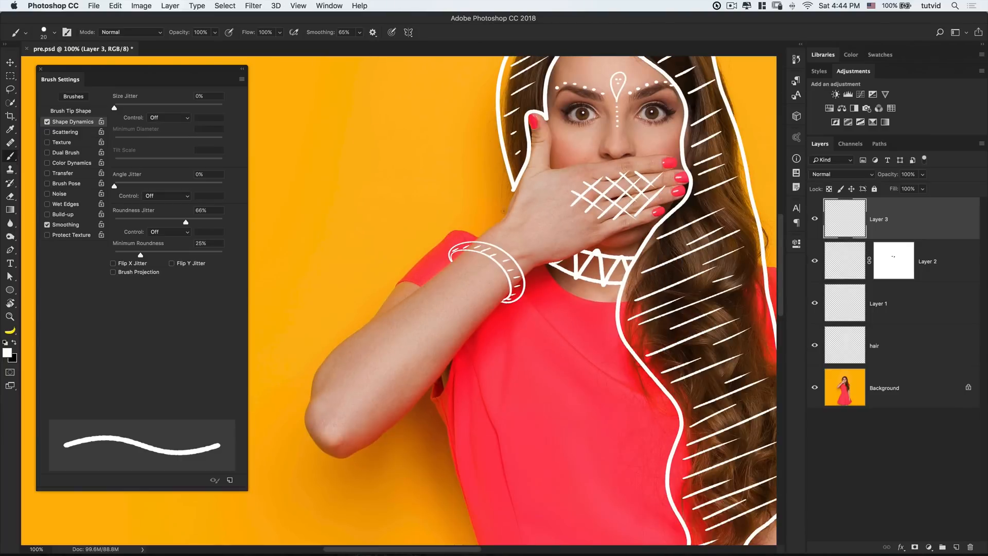
{"action": "mouse_move", "coordinate": [475, 233]}
{"action": "left_mouse_down"}
{"action": "mouse_move", "coordinate": [447, 230]}
{"action": "mouse_move", "coordinate": [291, 397]}
{"action": "left_mouse_up"}
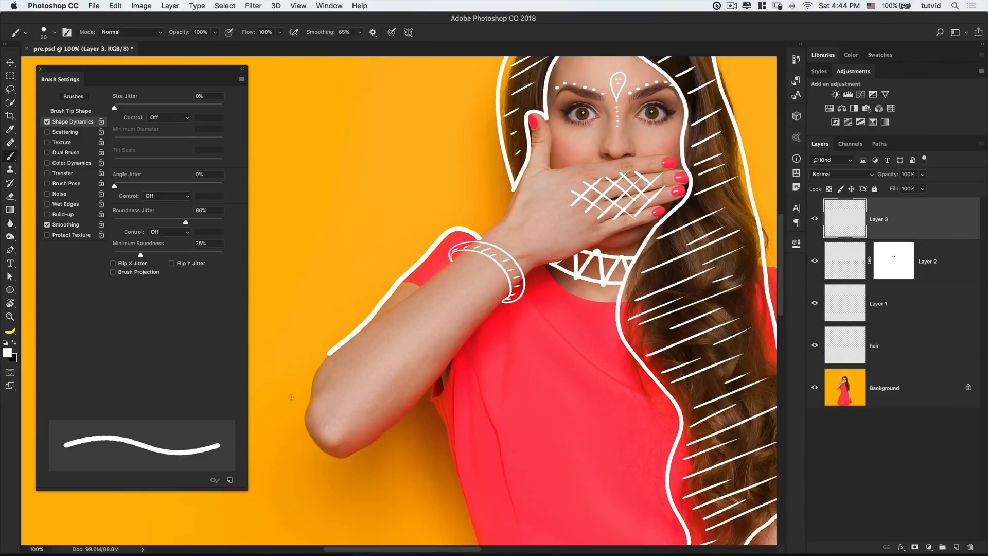
{"action": "left_click_drag", "start_coordinate": [384, 315], "coordinate": [463, 254]}
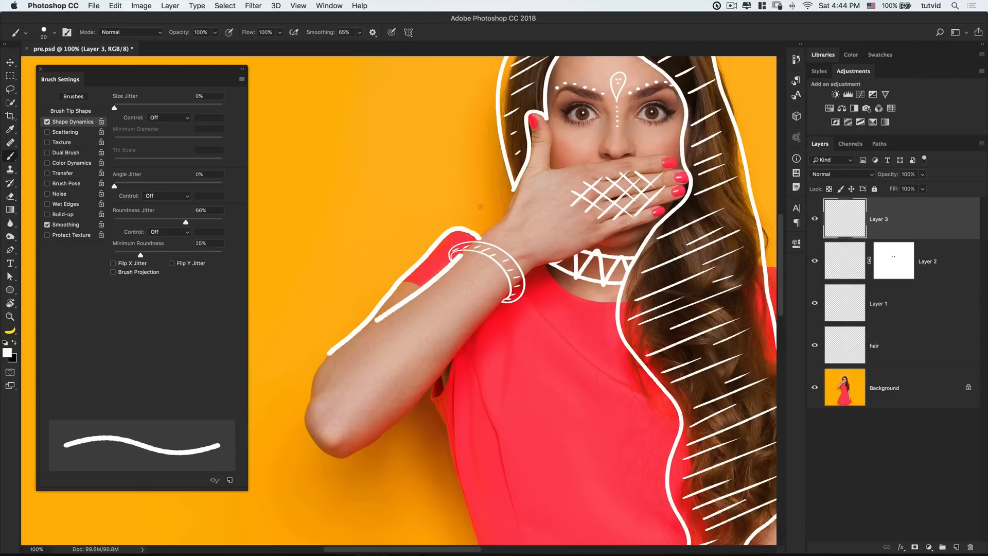
{"action": "key", "text": "super+z"}
{"action": "left_click_drag", "start_coordinate": [380, 317], "coordinate": [504, 221]}
{"action": "key", "text": "super+z"}
{"action": "left_click_drag", "start_coordinate": [392, 309], "coordinate": [511, 216]}
{"action": "key", "text": "super+z"}
{"action": "key", "text": "super+z"}
{"action": "key", "text": "super+z"}
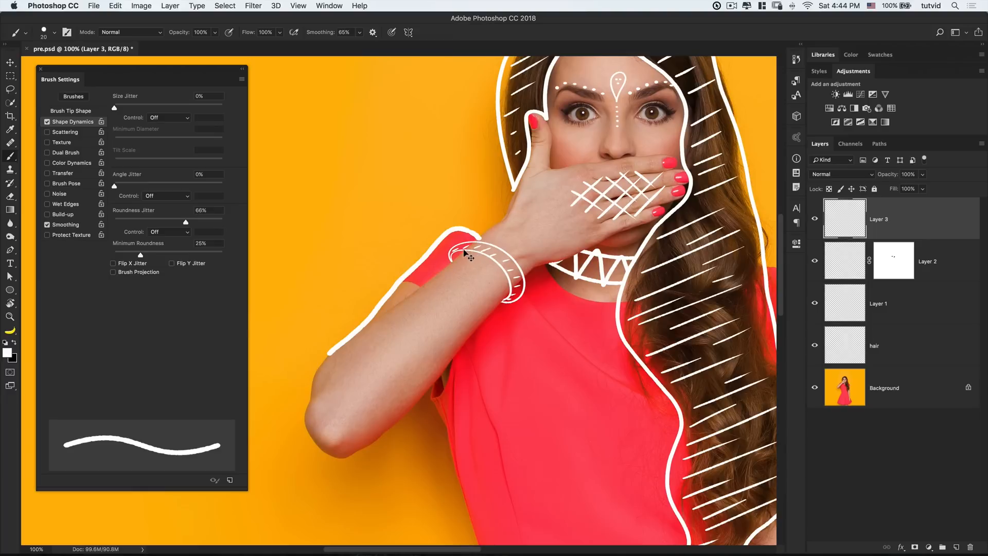
{"action": "key", "text": "super+z"}
Reduce the brush size to 10 and outline the raised arm's sleeve and upper arm, adding a short line along the forearm edge.
{"action": "key", "text": "bracketleft"}
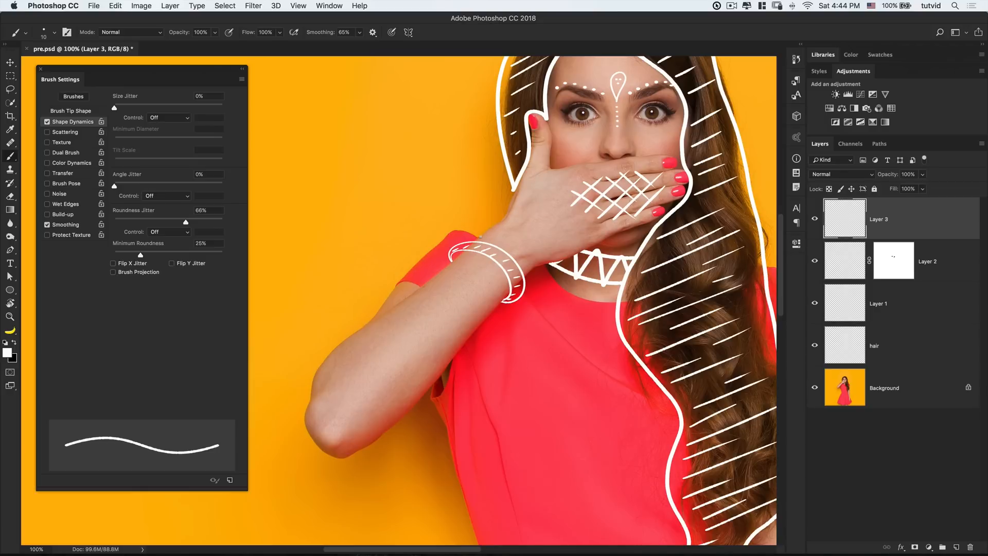
{"action": "left_click_drag", "start_coordinate": [437, 242], "coordinate": [302, 380]}
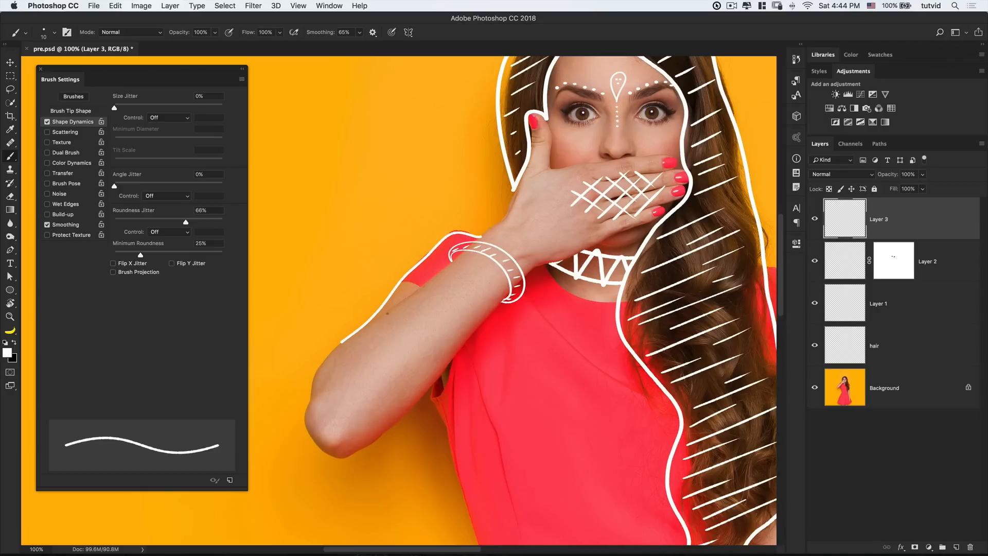
{"action": "left_click_drag", "start_coordinate": [382, 313], "coordinate": [484, 236]}
{"action": "key", "text": "super+z"}
{"action": "left_click_drag", "start_coordinate": [401, 301], "coordinate": [441, 270]}
Set the size control to Pen Pressure, raise the brush size to 20, and paint tapered diagonal accent lines outside the upper arm outline.
{"action": "left_click", "coordinate": [169, 117]}
{"action": "left_click", "coordinate": [165, 136]}
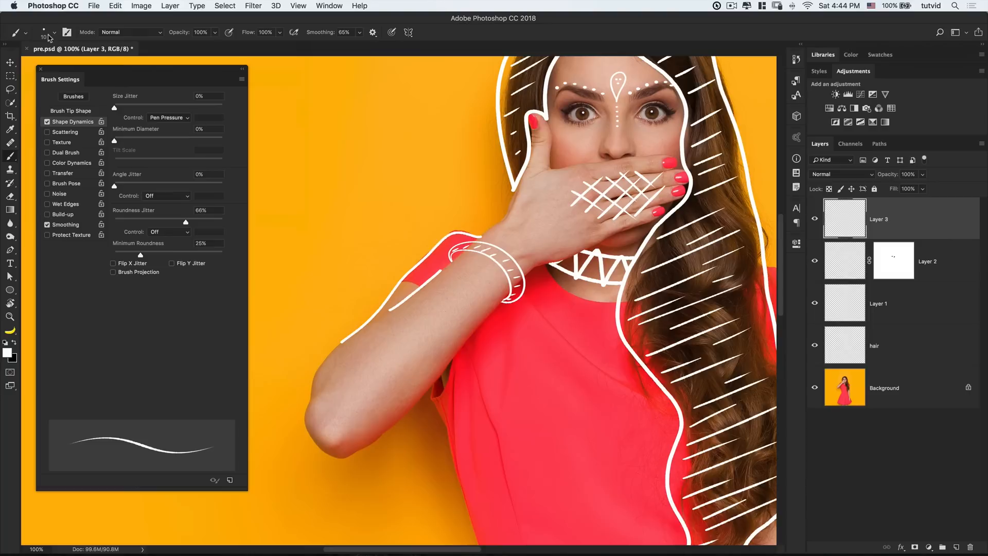
{"action": "key", "text": "bracketright"}
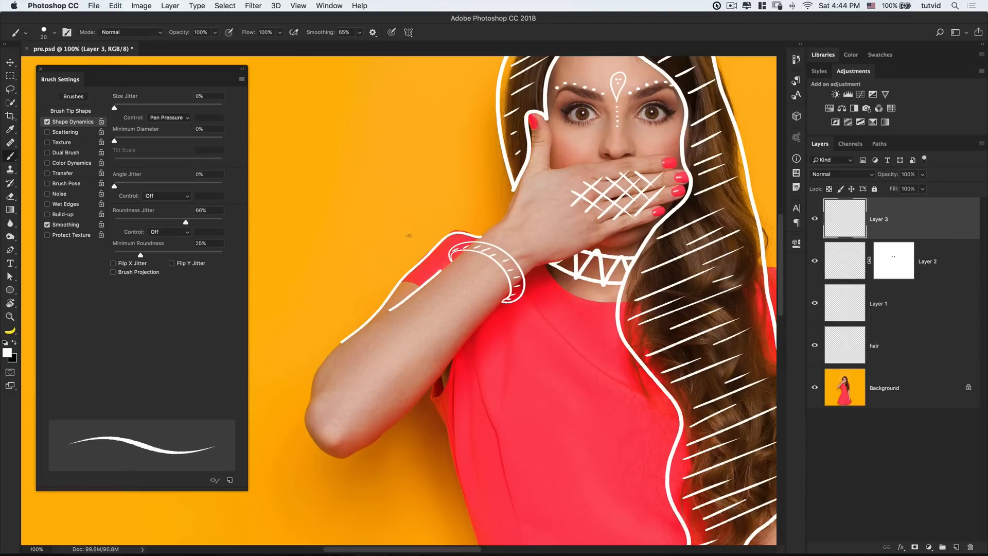
{"action": "mouse_move", "coordinate": [355, 313]}
{"action": "left_mouse_down"}
{"action": "mouse_move", "coordinate": [391, 276]}
{"action": "mouse_move", "coordinate": [398, 250]}
{"action": "left_mouse_up"}
{"action": "scroll", "coordinate": [362, 322], "scroll_direction": "down", "scroll_amount": 5}
{"action": "scroll", "coordinate": [363, 322], "scroll_direction": "left", "scroll_amount": 3}
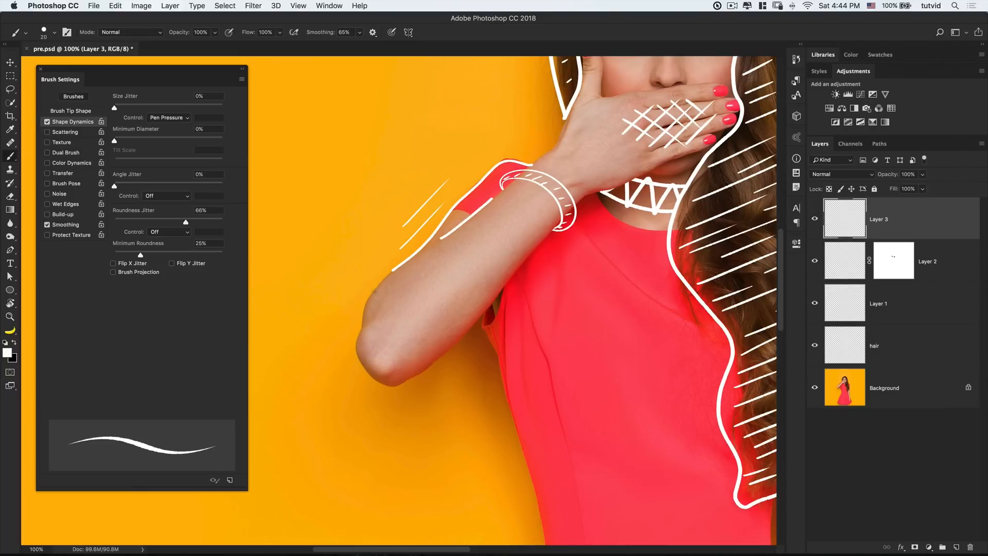
{"action": "mouse_move", "coordinate": [387, 278]}
{"action": "left_mouse_down"}
{"action": "mouse_move", "coordinate": [363, 335]}
{"action": "mouse_move", "coordinate": [419, 357]}
{"action": "left_mouse_up"}
{"action": "key", "text": "ctrl+z"}
{"action": "mouse_move", "coordinate": [385, 278]}
{"action": "left_mouse_down"}
{"action": "mouse_move", "coordinate": [356, 307]}
{"action": "mouse_move", "coordinate": [381, 377]}
{"action": "left_mouse_up"}
{"action": "key", "text": "ctrl+z"}
{"action": "mouse_move", "coordinate": [394, 274]}
{"action": "left_mouse_down"}
{"action": "mouse_move", "coordinate": [354, 360]}
{"action": "mouse_move", "coordinate": [391, 391]}
{"action": "mouse_move", "coordinate": [506, 290]}
{"action": "left_mouse_up"}
{"action": "key", "text": "super+z"}
{"action": "left_click_drag", "start_coordinate": [388, 274], "coordinate": [359, 355]}
{"action": "key", "text": "super+z"}
{"action": "mouse_move", "coordinate": [390, 274]}
{"action": "left_mouse_down"}
{"action": "mouse_move", "coordinate": [353, 343]}
{"action": "mouse_move", "coordinate": [362, 365]}
{"action": "mouse_move", "coordinate": [430, 353]}
{"action": "mouse_move", "coordinate": [482, 299]}
{"action": "left_mouse_up"}
{"action": "key", "text": "super+z"}
{"action": "key", "text": "super+z"}
{"action": "left_click_drag", "start_coordinate": [367, 370], "coordinate": [485, 302]}
{"action": "key", "text": "super+z"}
{"action": "mouse_move", "coordinate": [365, 365]}
{"action": "left_mouse_down"}
{"action": "mouse_move", "coordinate": [435, 357]}
{"action": "mouse_move", "coordinate": [482, 298]}
{"action": "mouse_move", "coordinate": [384, 375]}
{"action": "mouse_move", "coordinate": [479, 298]}
{"action": "left_mouse_up"}
{"action": "key", "text": "super+z"}
{"action": "key", "text": "super+z"}
{"action": "mouse_move", "coordinate": [366, 367]}
{"action": "left_mouse_down"}
{"action": "mouse_move", "coordinate": [473, 334]}
{"action": "mouse_move", "coordinate": [489, 290]}
{"action": "left_mouse_up"}
{"action": "key", "text": "super+z"}
Outline the elbow and the forearm's underside with one tapered stroke, and paint a small crosshatch patch on the forearm near the elbow.
{"action": "mouse_move", "coordinate": [364, 370]}
{"action": "left_mouse_down"}
{"action": "mouse_move", "coordinate": [434, 380]}
{"action": "mouse_move", "coordinate": [533, 278]}
{"action": "left_mouse_up"}
{"action": "scroll", "coordinate": [545, 290], "scroll_direction": "right", "scroll_amount": 5}
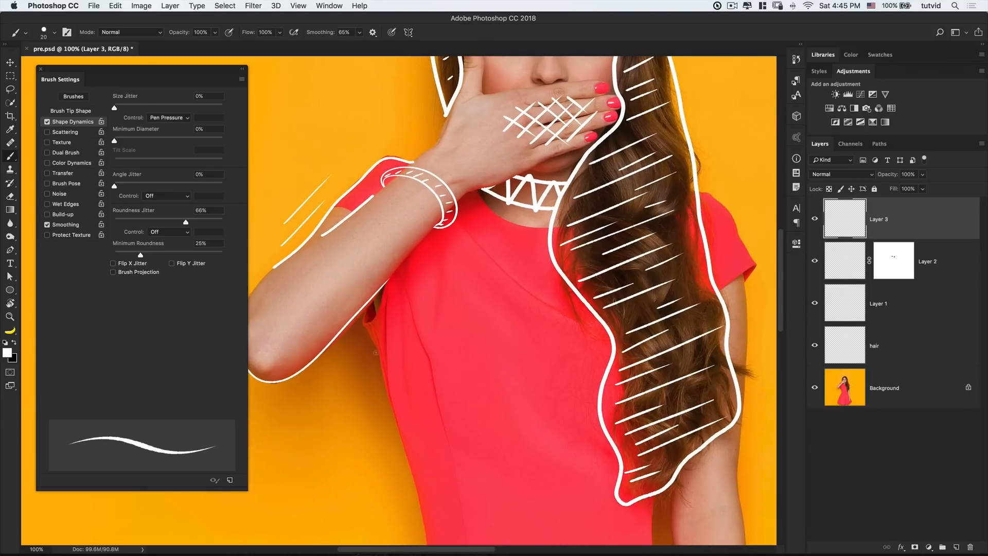
{"action": "scroll", "coordinate": [463, 278], "scroll_direction": "left", "scroll_amount": 4}
{"action": "scroll", "coordinate": [549, 245], "scroll_direction": "up", "scroll_amount": 4}
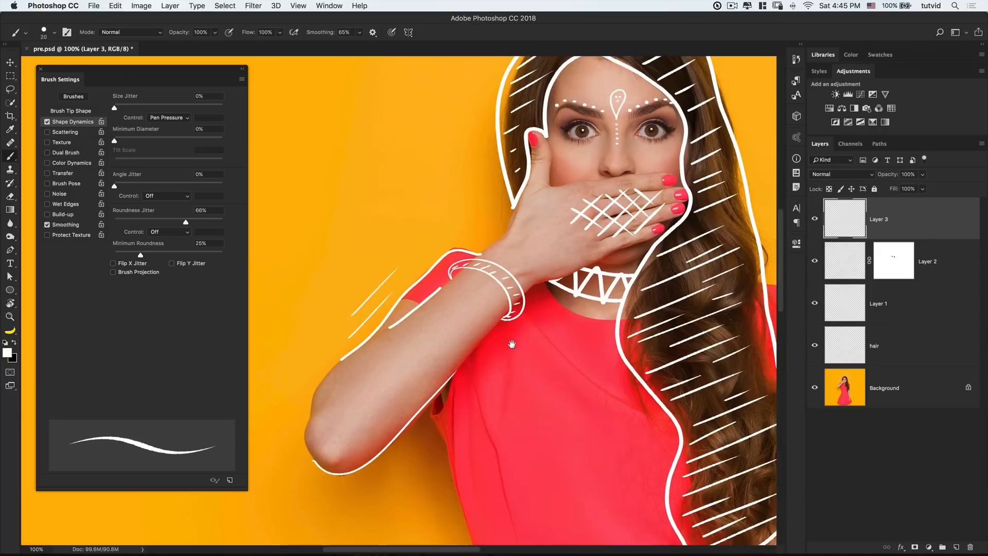
{"action": "mouse_move", "coordinate": [382, 368]}
{"action": "left_mouse_down"}
{"action": "mouse_move", "coordinate": [357, 439]}
{"action": "mouse_move", "coordinate": [387, 394]}
{"action": "left_mouse_up"}
{"action": "left_click_drag", "start_coordinate": [414, 359], "coordinate": [403, 395]}
{"action": "left_click_drag", "start_coordinate": [432, 355], "coordinate": [423, 378]}
Add a new layer above Layer 3 and increase the brush size to 40 for marks around the head.
{"action": "scroll", "coordinate": [515, 309], "scroll_direction": "right", "scroll_amount": 6}
{"action": "scroll", "coordinate": [515, 309], "scroll_direction": "up", "scroll_amount": 7}
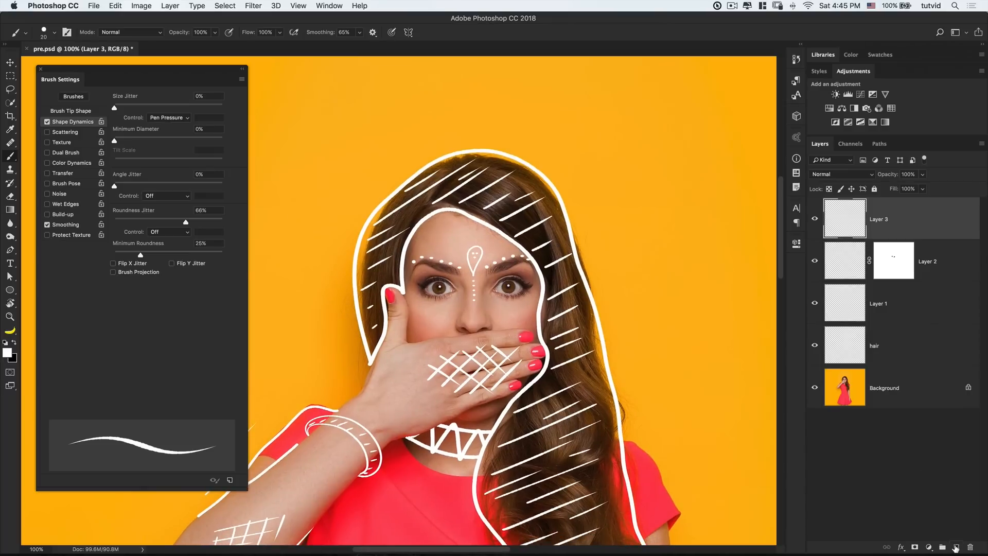
{"action": "left_click", "coordinate": [956, 548]}
{"action": "scroll", "coordinate": [417, 234], "scroll_direction": "up", "scroll_amount": 4}
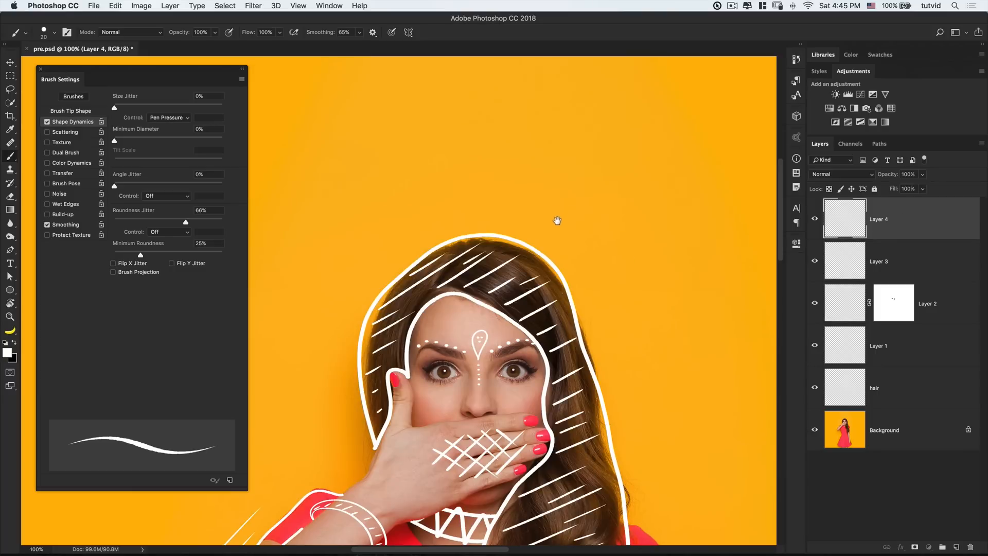
{"action": "key", "text": "bracketright"}
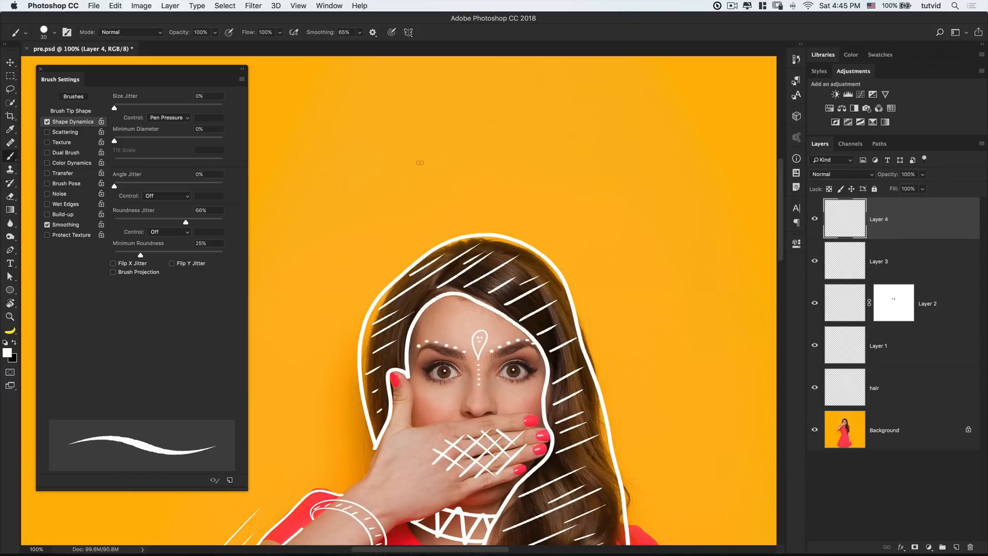
{"action": "key", "text": "bracketright"}
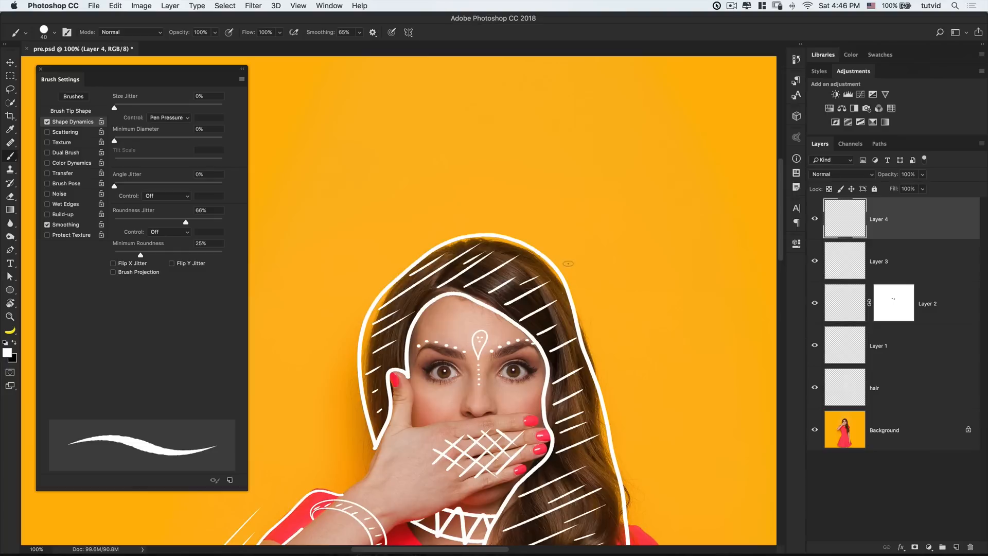
Set the Shape Dynamics size control to Fade, trying strokes beside the top of the hair and undoing them.
{"action": "left_click_drag", "start_coordinate": [569, 264], "coordinate": [595, 246]}
{"action": "key", "text": "super+z"}
{"action": "left_click", "coordinate": [166, 118]}
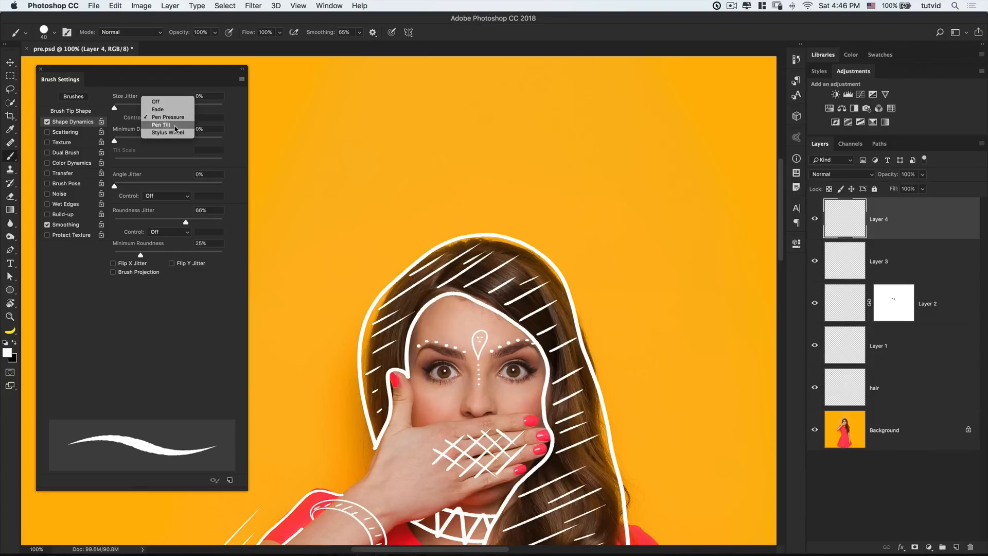
{"action": "left_click", "coordinate": [158, 108]}
{"action": "left_click_drag", "start_coordinate": [580, 263], "coordinate": [661, 215]}
{"action": "key", "text": "super+z"}
{"action": "double_click", "coordinate": [207, 119]}
{"action": "type", "text": "200"}
{"action": "key", "text": "Tab"}
{"action": "left_click_drag", "start_coordinate": [563, 262], "coordinate": [603, 228]}
{"action": "key", "text": "super+z"}
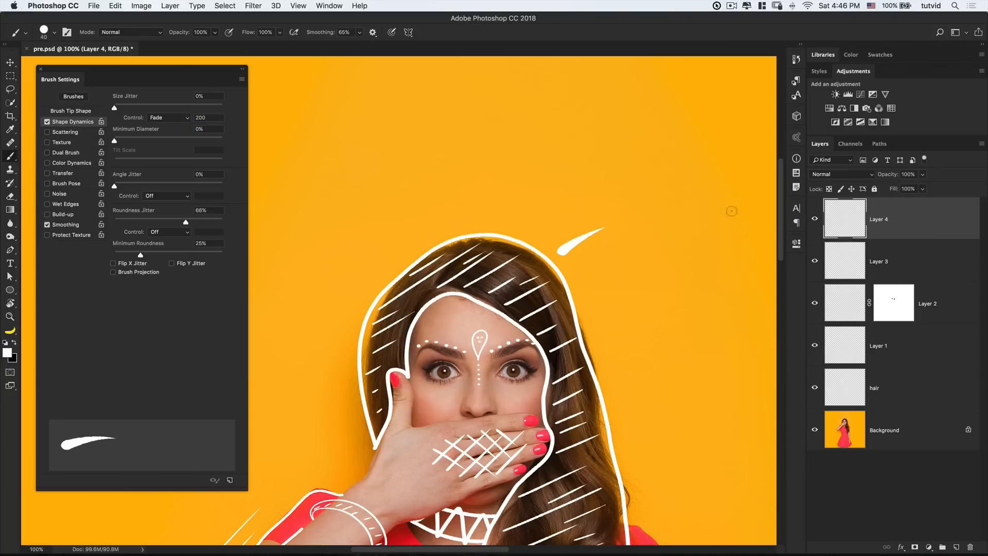
{"action": "double_click", "coordinate": [205, 117]}
{"action": "type", "text": "100"}
{"action": "left_click_drag", "start_coordinate": [546, 241], "coordinate": [553, 220]}
{"action": "left_click_drag", "start_coordinate": [571, 266], "coordinate": [593, 262]}
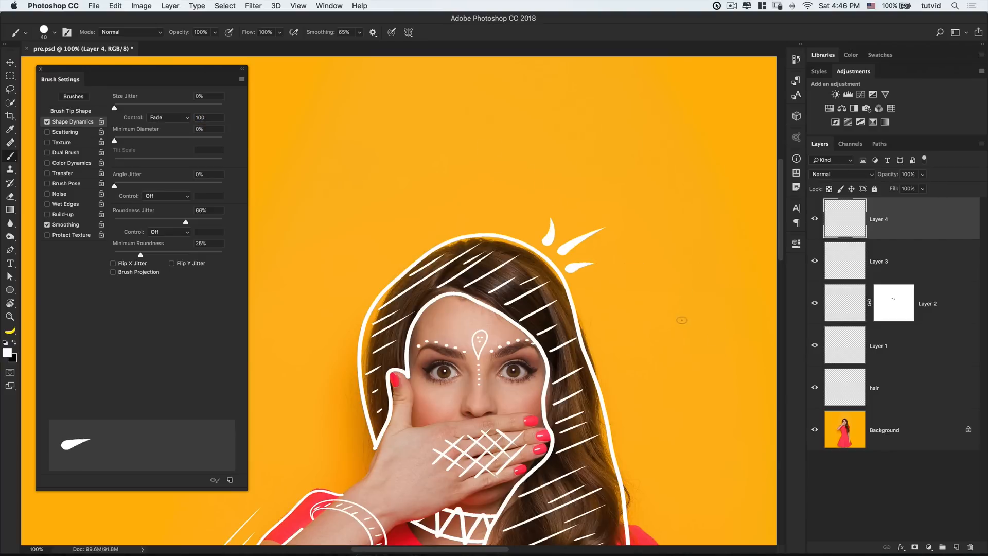
{"action": "key", "text": "super+alt+z"}
{"action": "key", "text": "super+alt+z"}
{"action": "key", "text": "super+alt+z"}
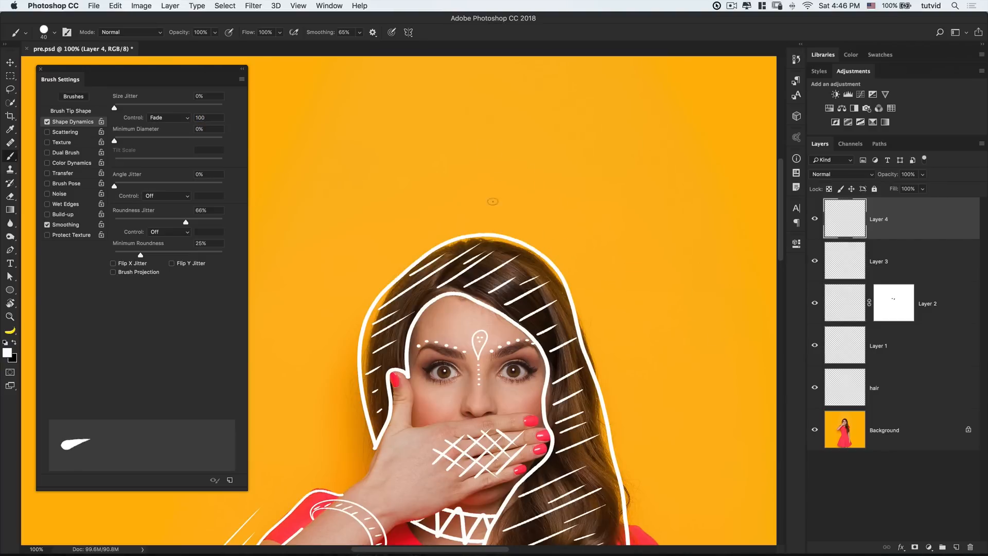
Reduce the brush size to 25, trying a stroke beside the top of the hair and undoing it.
{"action": "key", "text": "bracketleft"}
{"action": "key", "text": "bracketleft"}
{"action": "key", "text": "bracketleft"}
{"action": "left_click_drag", "start_coordinate": [562, 265], "coordinate": [593, 245]}
{"action": "key", "text": "super+z"}
{"action": "key", "text": "super+z"}
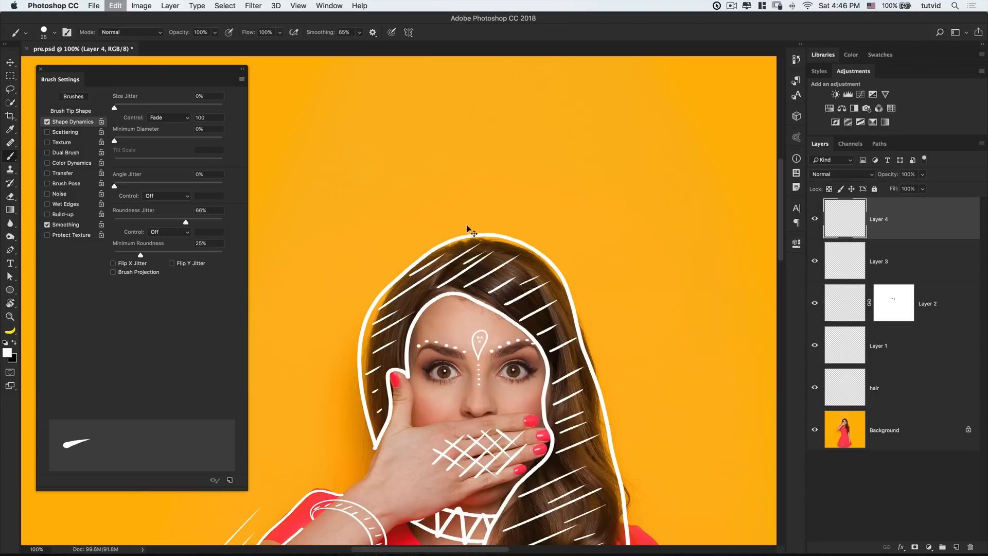
Set the size fade to 200 and paint a long tapered accent mark radiating from the upper hair outline.
{"action": "left_click", "coordinate": [206, 117]}
{"action": "key", "text": "super+a"}
{"action": "type", "text": "200"}
{"action": "key", "text": "Tab"}
{"action": "left_click_drag", "start_coordinate": [566, 268], "coordinate": [610, 242]}
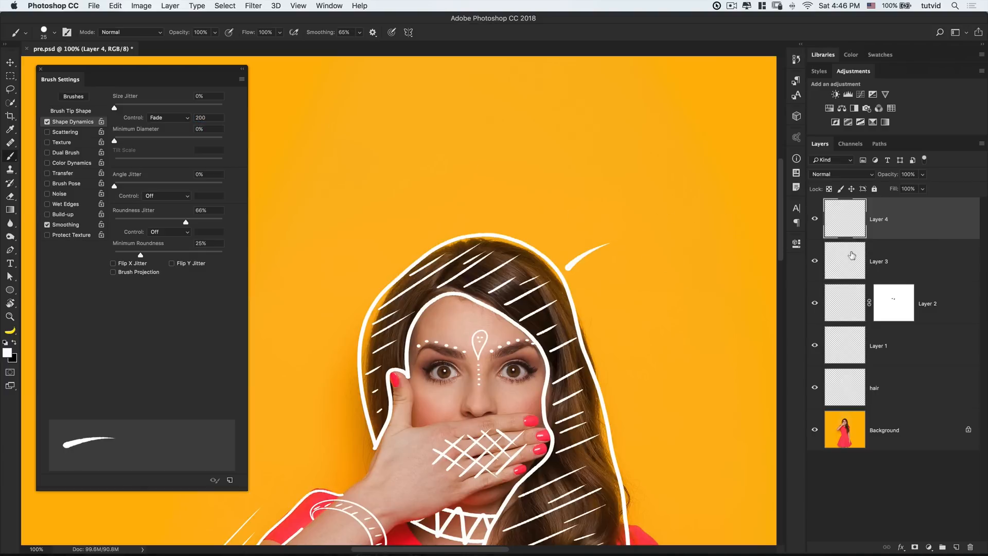
Set the size fade to 100 and paint a shorter tapered accent mark on each side of the long one.
{"action": "left_click", "coordinate": [204, 117]}
{"action": "type", "text": "100"}
{"action": "left_click_drag", "start_coordinate": [563, 257], "coordinate": [576, 237]}
{"action": "key", "text": "super+minus"}
{"action": "key", "text": "super+minus"}
{"action": "key", "text": "super+minus"}
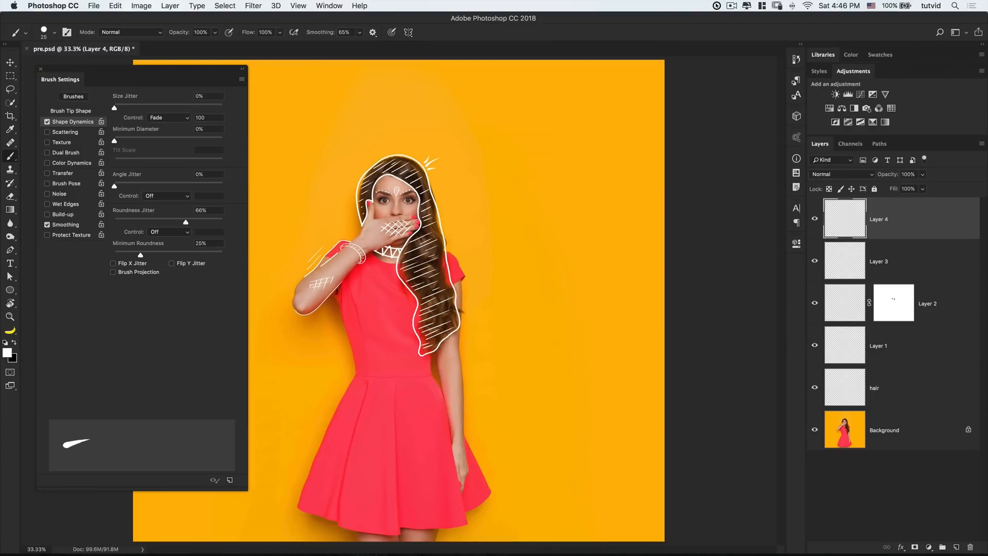
Reduce the brush size to 10 and set the size fade to 200, trying a stroke beside the left hair outline and undoing it.
{"action": "key", "text": "z"}
{"action": "left_click", "coordinate": [360, 183]}
{"action": "left_click", "coordinate": [360, 182]}
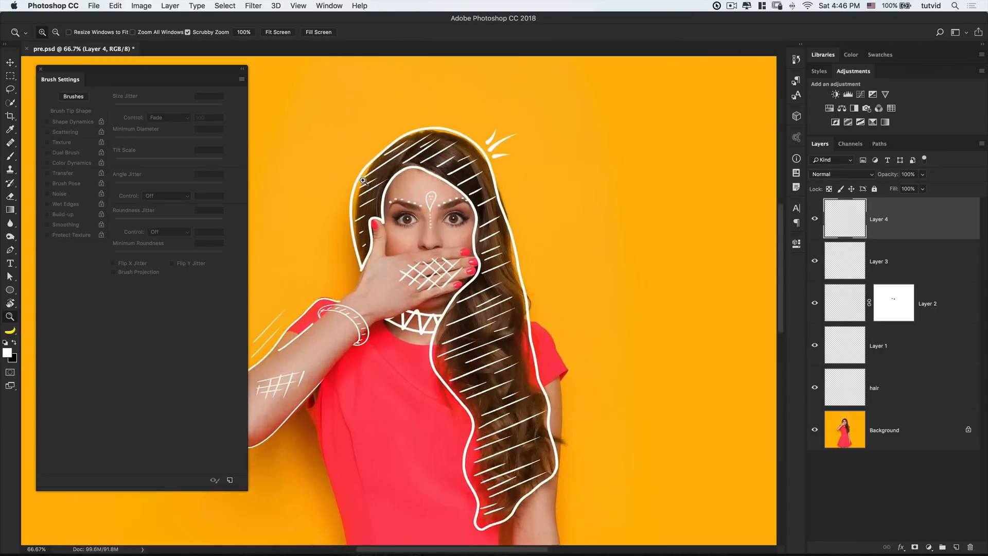
{"action": "left_click", "coordinate": [359, 183]}
{"action": "left_click_drag", "start_coordinate": [353, 206], "coordinate": [428, 247]}
{"action": "key", "text": "b"}
{"action": "key", "text": "bracketleft"}
{"action": "key", "text": "bracketleft"}
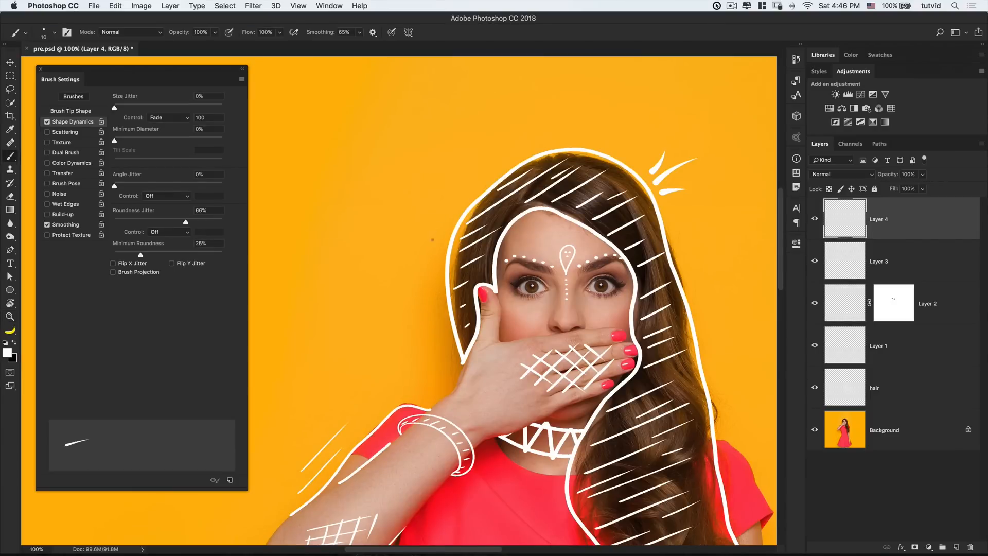
{"action": "key", "text": "super+a"}
{"action": "type", "text": "200"}
{"action": "left_click_drag", "start_coordinate": [447, 230], "coordinate": [407, 214]}
{"action": "key", "text": "super+z"}
Set the size fade to 100 and paint a thin tapered accent mark radiating from the left hair outline.
{"action": "left_click", "coordinate": [211, 118]}
{"action": "key", "text": "super+a"}
{"action": "type", "text": "100"}
{"action": "key", "text": "Tab"}
{"action": "left_click_drag", "start_coordinate": [320, 189], "coordinate": [243, 138]}
Set the size fade to 50 and paint shorter tapered accent marks beside the one at the left hair outline.
{"action": "key", "text": "super+a"}
{"action": "type", "text": "50"}
{"action": "key", "text": "Tab"}
{"action": "left_click_drag", "start_coordinate": [452, 228], "coordinate": [442, 220]}
{"action": "left_click_drag", "start_coordinate": [494, 216], "coordinate": [480, 258]}
{"action": "key", "text": "super+minus"}
{"action": "key", "text": "super+minus"}
{"action": "key", "text": "super+minus"}
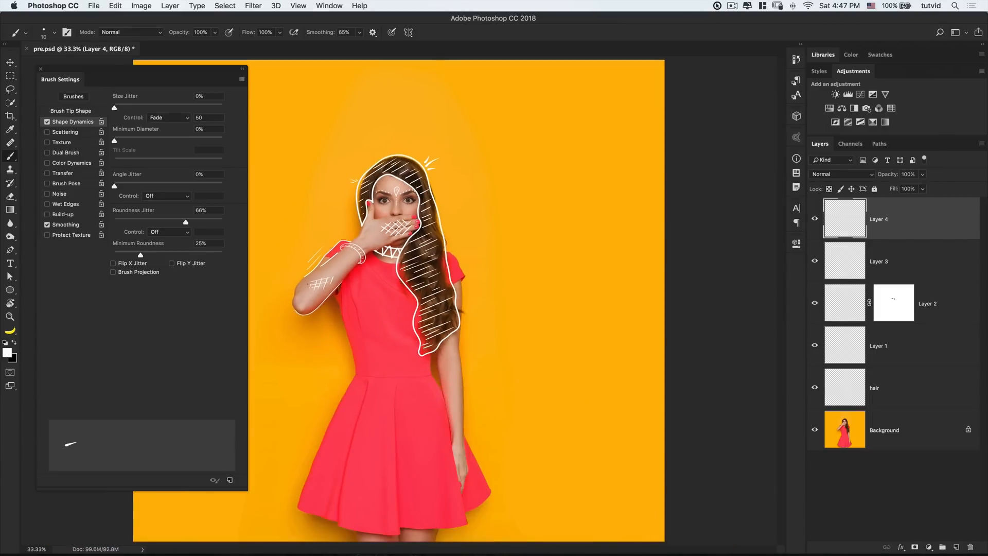
Add an empty layer above Layer 4 and bring the blank background beside the woman into view.
{"action": "key", "text": "z"}
{"action": "left_click", "coordinate": [355, 206]}
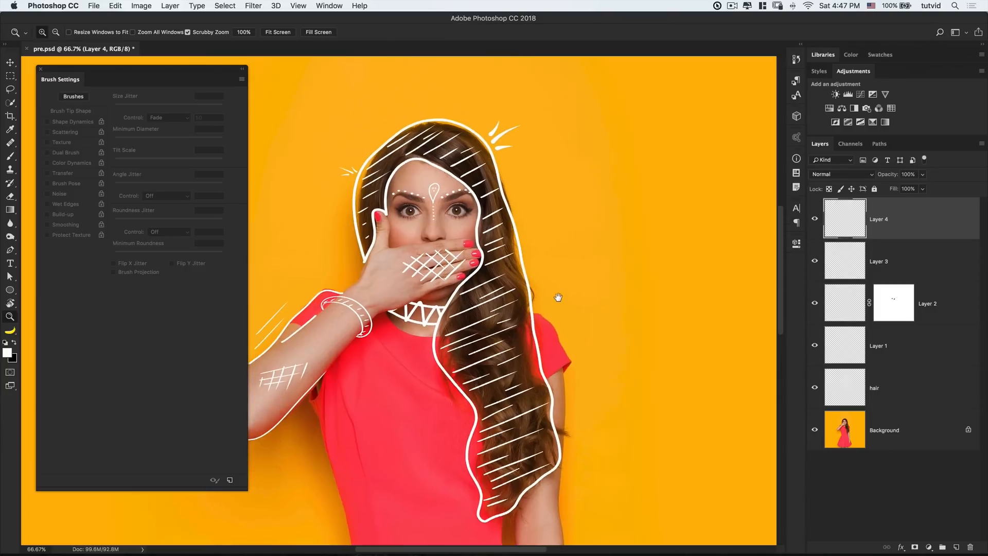
{"action": "left_click", "coordinate": [956, 547]}
{"action": "left_click_drag", "start_coordinate": [386, 198], "coordinate": [307, 211]}
{"action": "key", "text": "super+minus"}
{"action": "left_click_drag", "start_coordinate": [530, 184], "coordinate": [617, 199]}
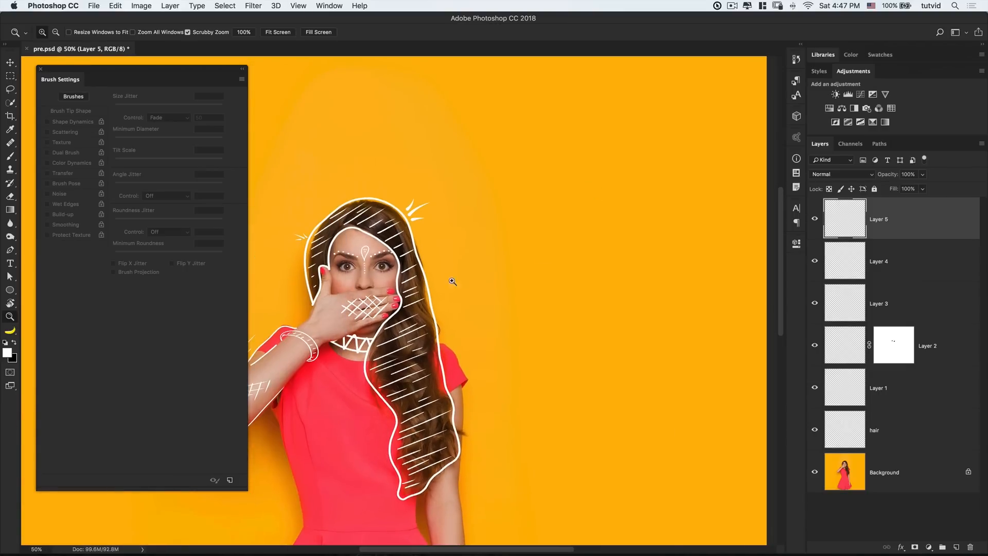
{"action": "left_click_drag", "start_coordinate": [496, 223], "coordinate": [403, 231]}
{"action": "left_click_drag", "start_coordinate": [480, 263], "coordinate": [501, 247]}
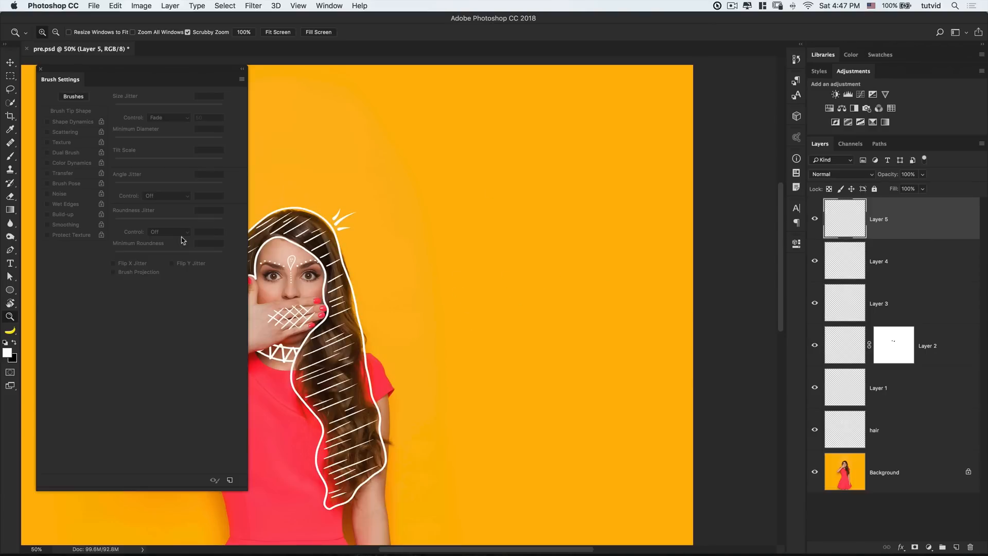
With the Ellipse tool in Shape mode, no fill and a magenta stroke, draw a circle about 1734 px wide beside the woman.
{"action": "left_click", "coordinate": [11, 291]}
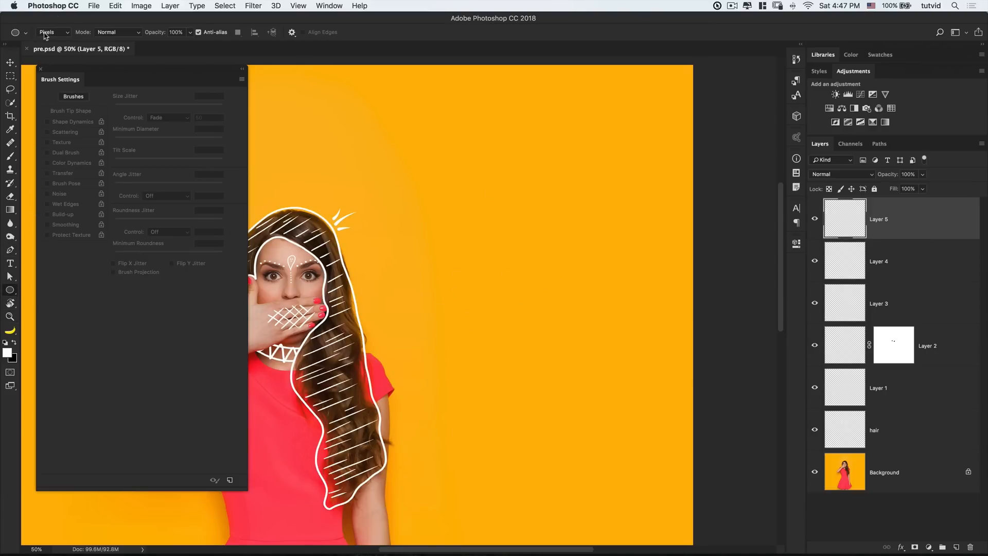
{"action": "left_click", "coordinate": [57, 31]}
{"action": "left_click", "coordinate": [55, 17]}
{"action": "left_click", "coordinate": [93, 32]}
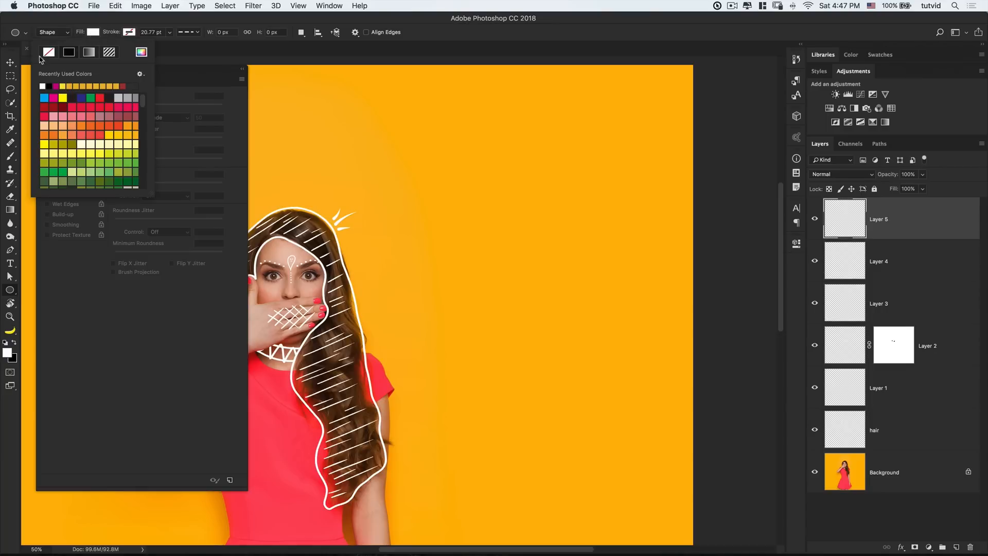
{"action": "left_click", "coordinate": [50, 53]}
{"action": "left_click", "coordinate": [129, 32]}
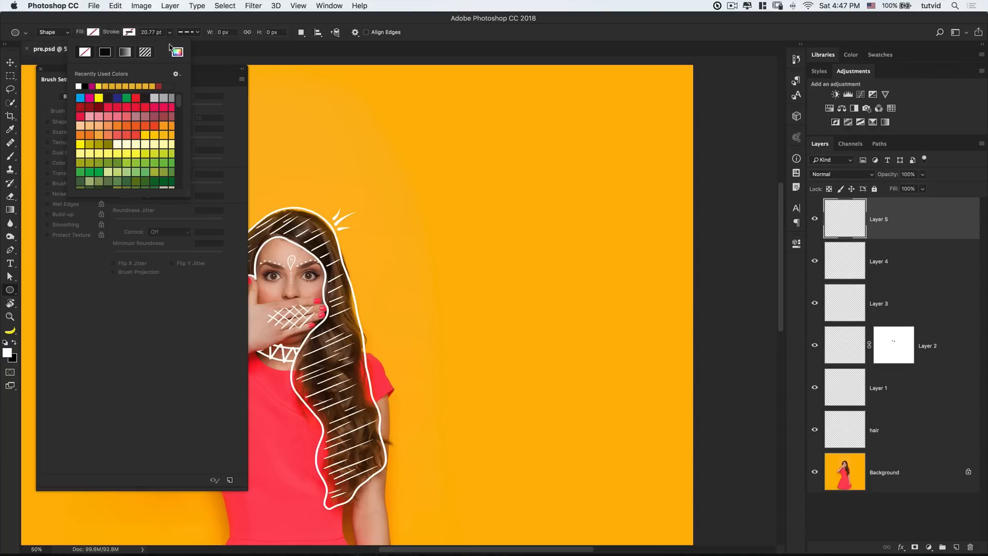
{"action": "left_click", "coordinate": [91, 96]}
{"action": "mouse_move", "coordinate": [425, 159]}
{"action": "left_mouse_down"}
{"action": "mouse_move", "coordinate": [580, 280]}
{"action": "mouse_move", "coordinate": [666, 378]}
{"action": "left_mouse_up"}
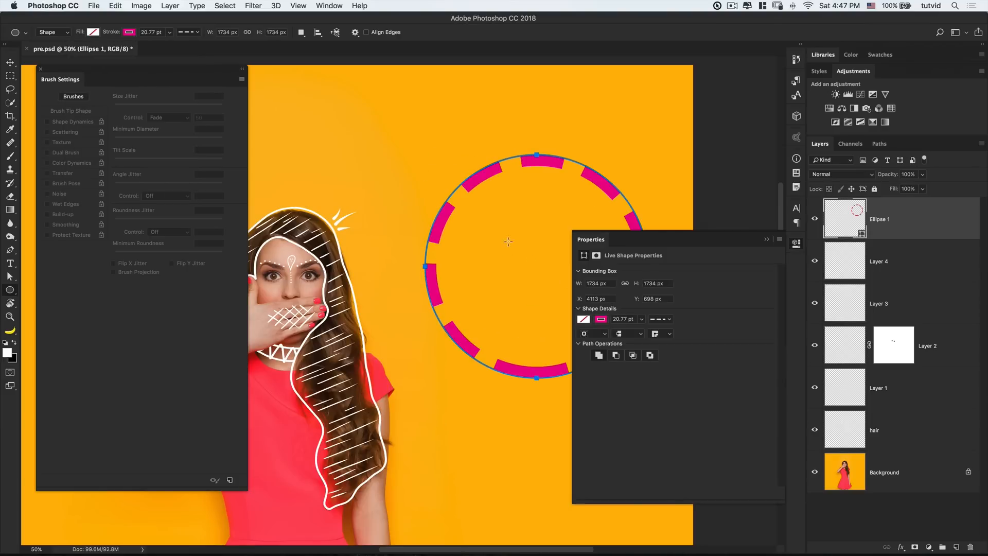
Change the circle's stroke to a solid line 5 pt wide and close its shape properties.
{"action": "left_click", "coordinate": [190, 33]}
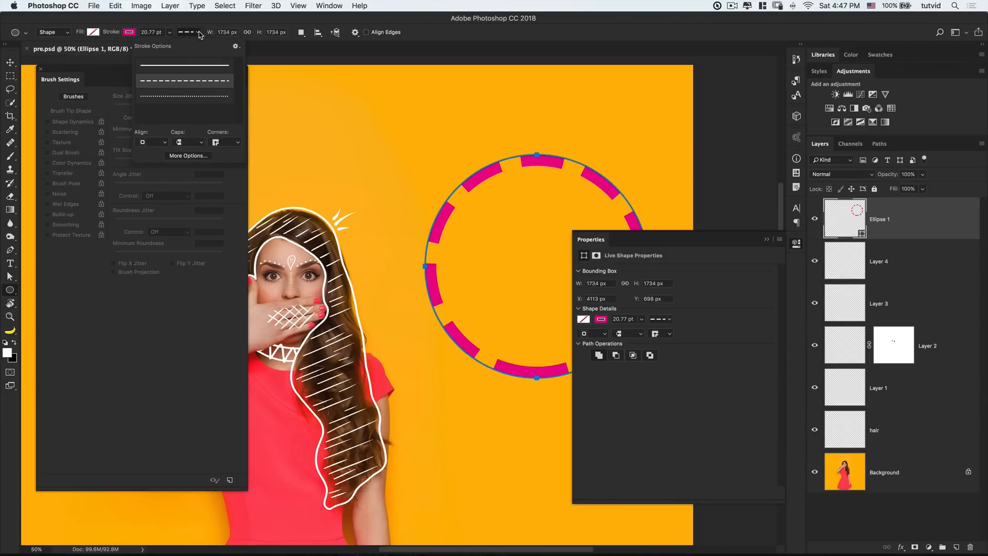
{"action": "left_click", "coordinate": [175, 68]}
{"action": "left_click", "coordinate": [198, 34]}
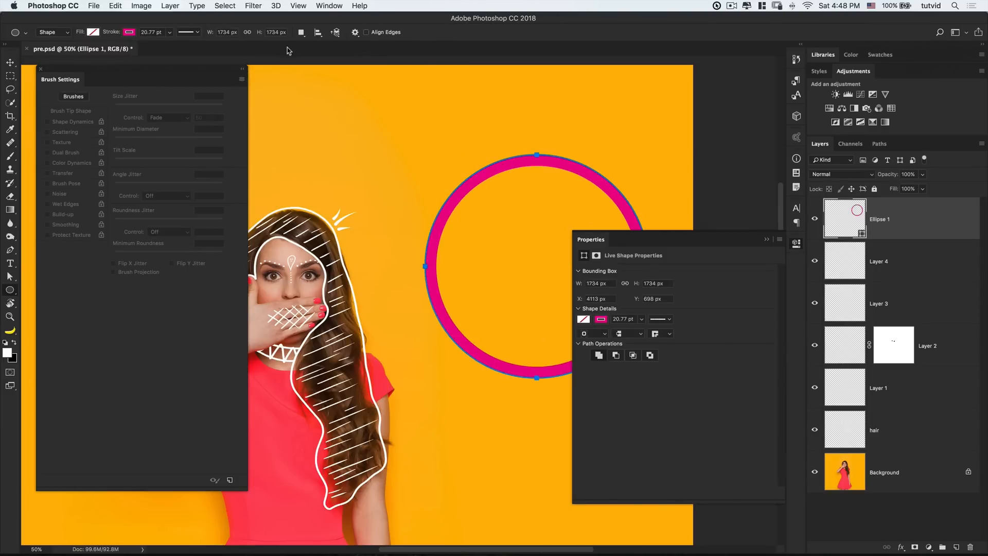
{"action": "double_click", "coordinate": [150, 33]}
{"action": "type", "text": "5"}
{"action": "key", "text": "Tab"}
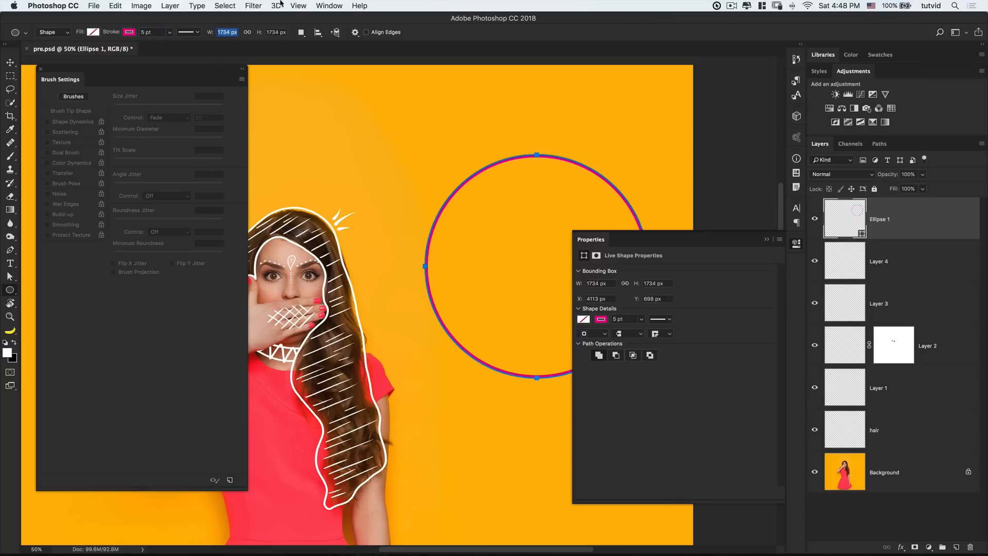
{"action": "left_click", "coordinate": [796, 244]}
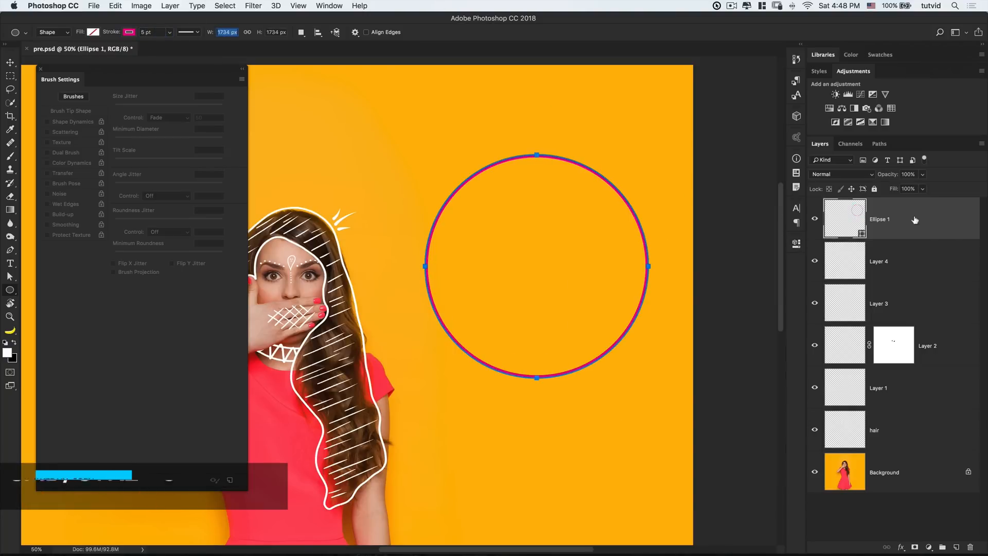
Duplicate the circle layer and scale the copy about its centre to about 51% as an inner guide circle.
{"action": "key", "text": "super+j"}
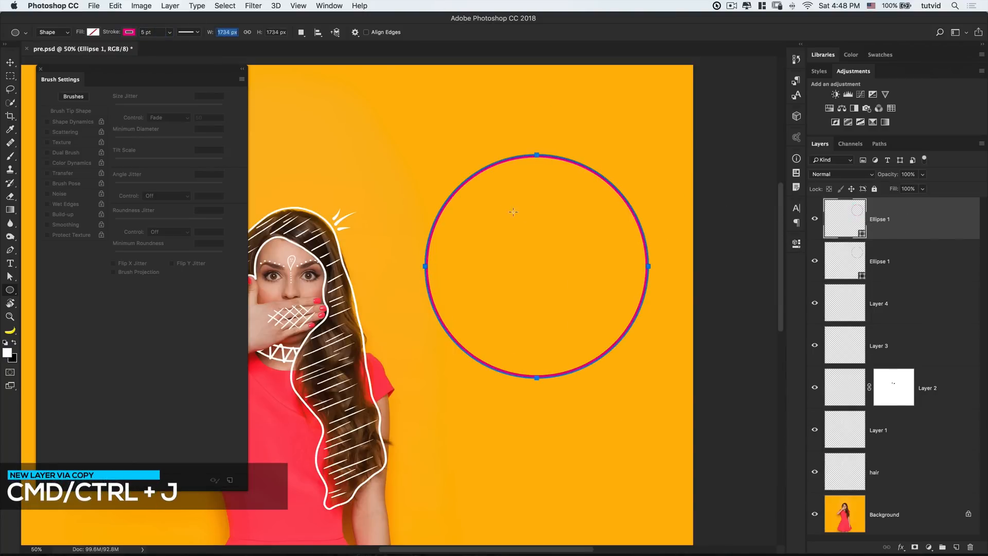
{"action": "key", "text": "super+t"}
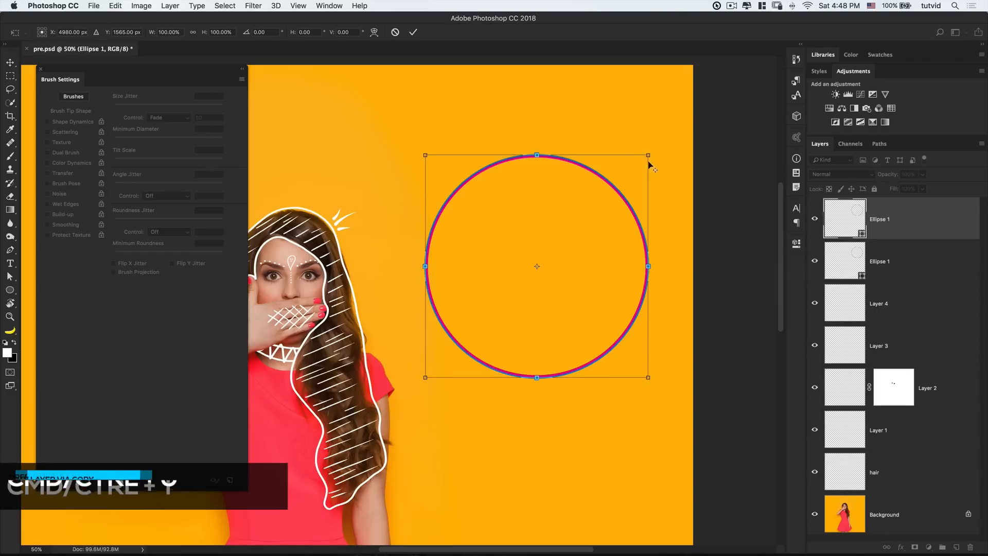
{"action": "left_click_drag", "start_coordinate": [648, 155], "coordinate": [590, 210]}
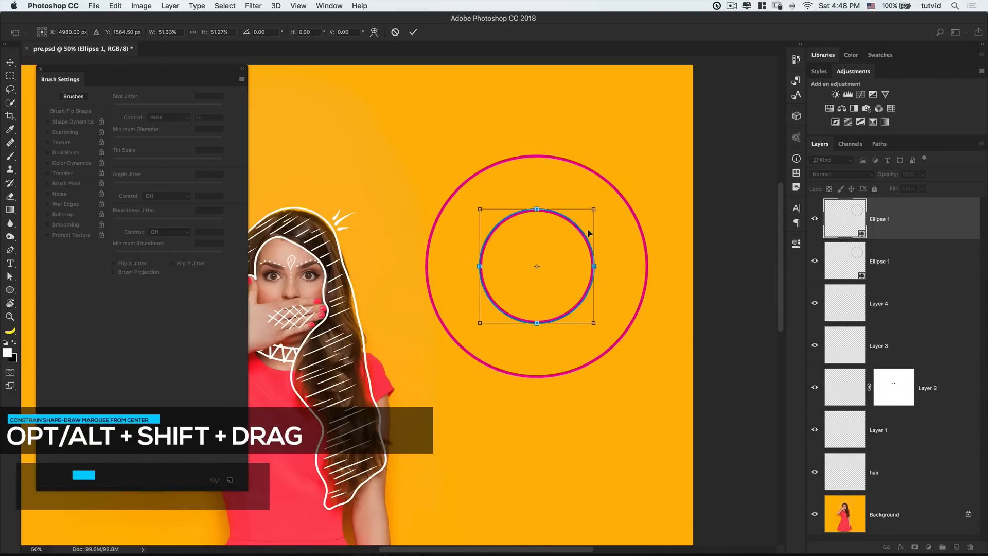
{"action": "key", "text": "Return"}
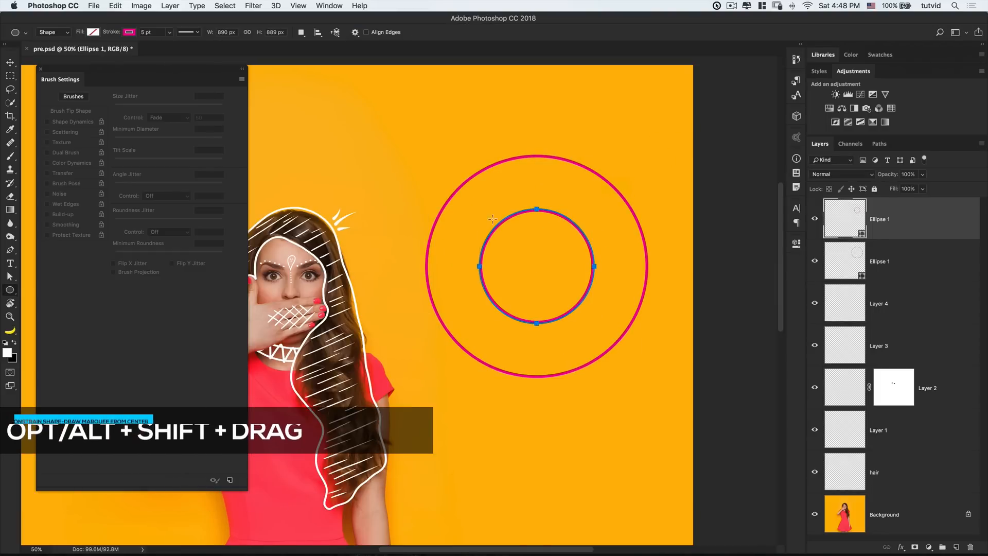
Select both circle layers, try merging them, undo the merge and lock both layers.
{"action": "left_click", "coordinate": [906, 260], "text": "shift"}
{"action": "key", "text": "super+e"}
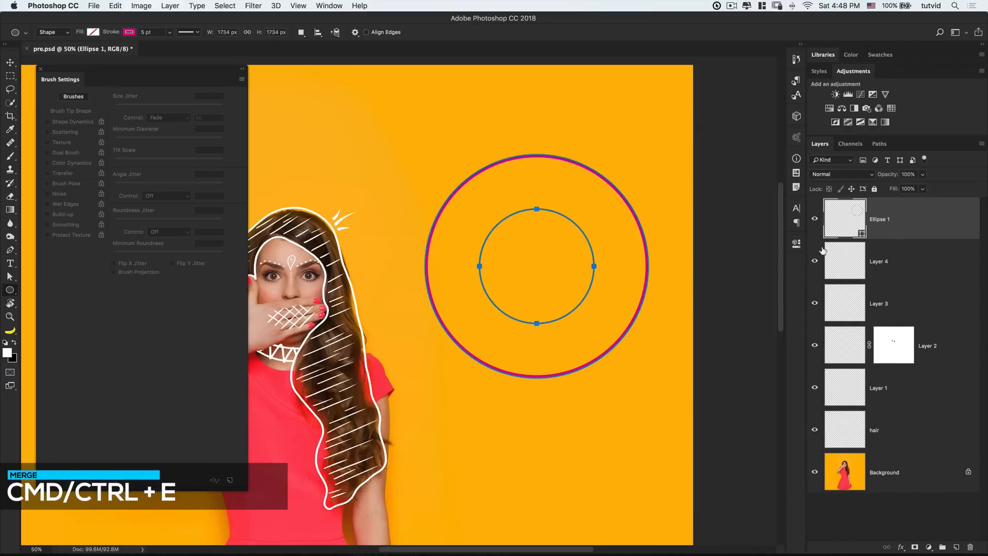
{"action": "key", "text": "super+z"}
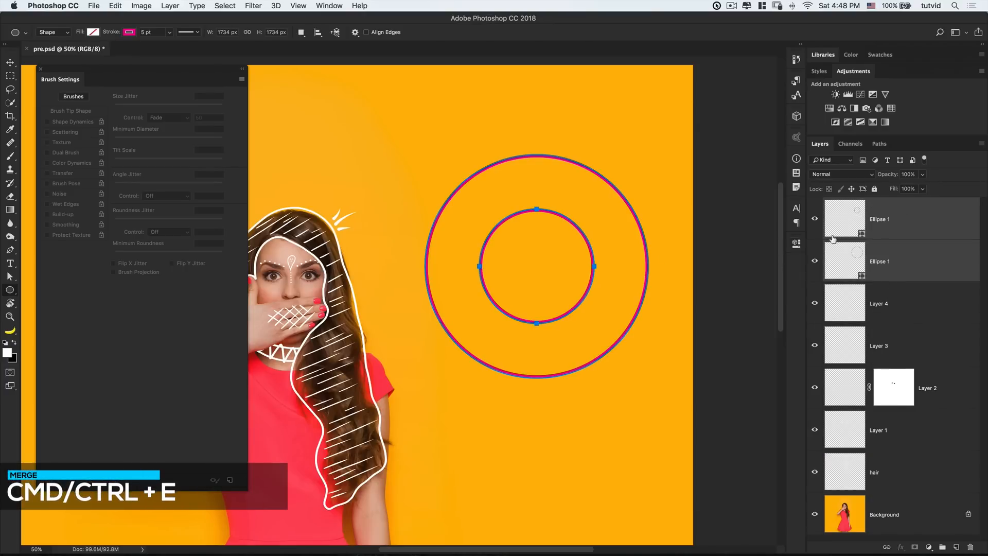
{"action": "left_click", "coordinate": [874, 189]}
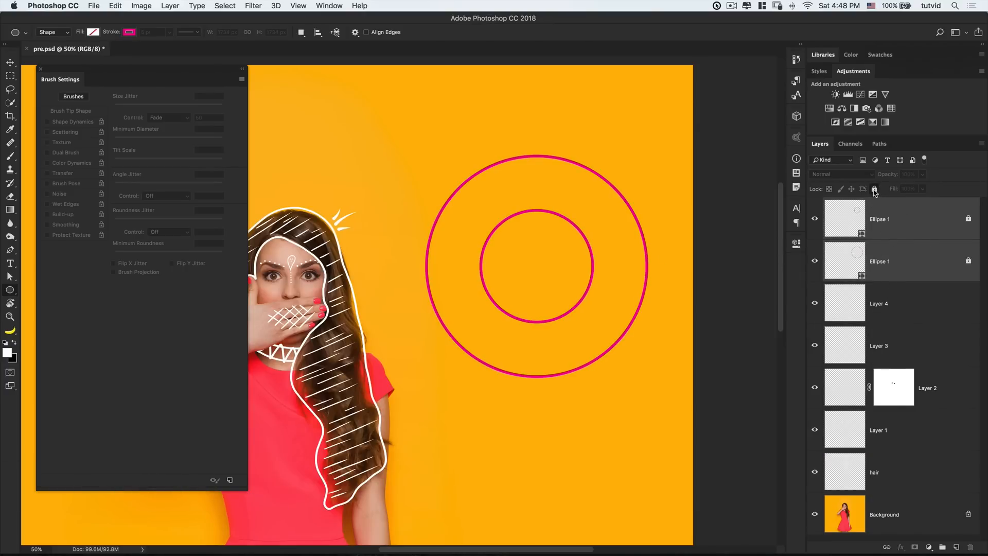
Add an empty layer above the locked circle layers and switch to the Brush tool, with the circles at 100% view.
{"action": "left_click", "coordinate": [890, 310]}
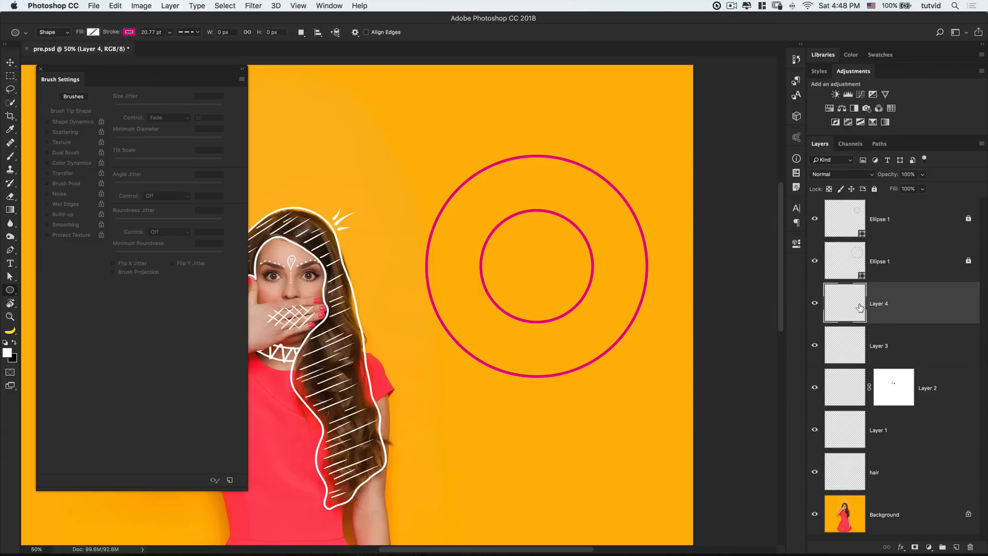
{"action": "mouse_move", "coordinate": [477, 264]}
{"action": "left_mouse_down"}
{"action": "mouse_move", "coordinate": [575, 291]}
{"action": "mouse_move", "coordinate": [494, 274]}
{"action": "left_mouse_up"}
{"action": "left_click", "coordinate": [903, 222]}
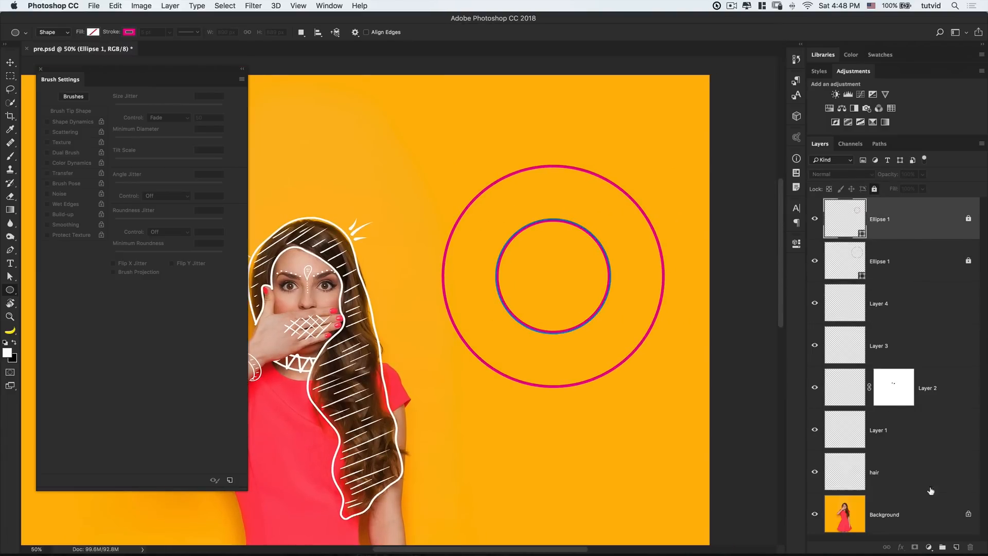
{"action": "left_click", "coordinate": [956, 547]}
{"action": "key", "text": "z"}
{"action": "left_click_drag", "start_coordinate": [554, 229], "coordinate": [494, 310]}
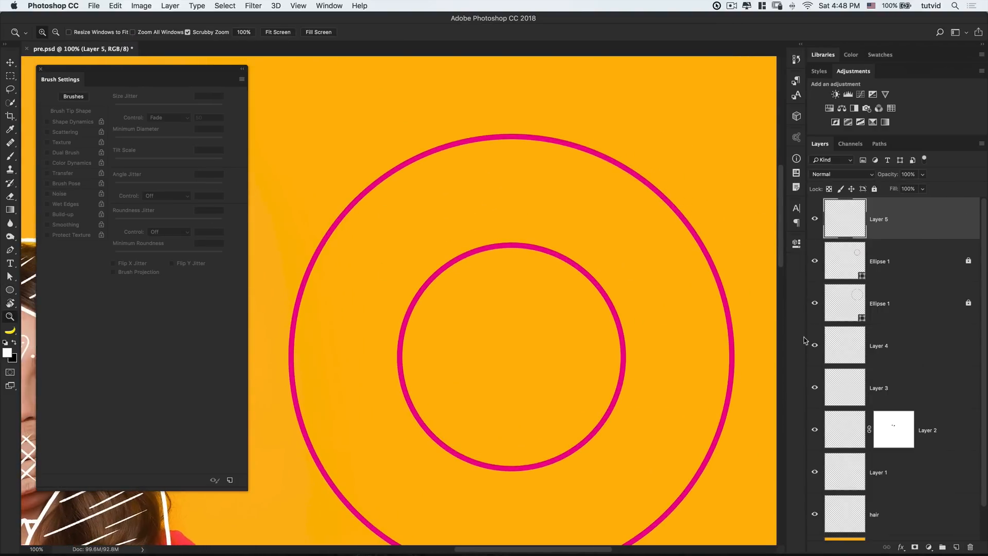
{"action": "key", "text": "b"}
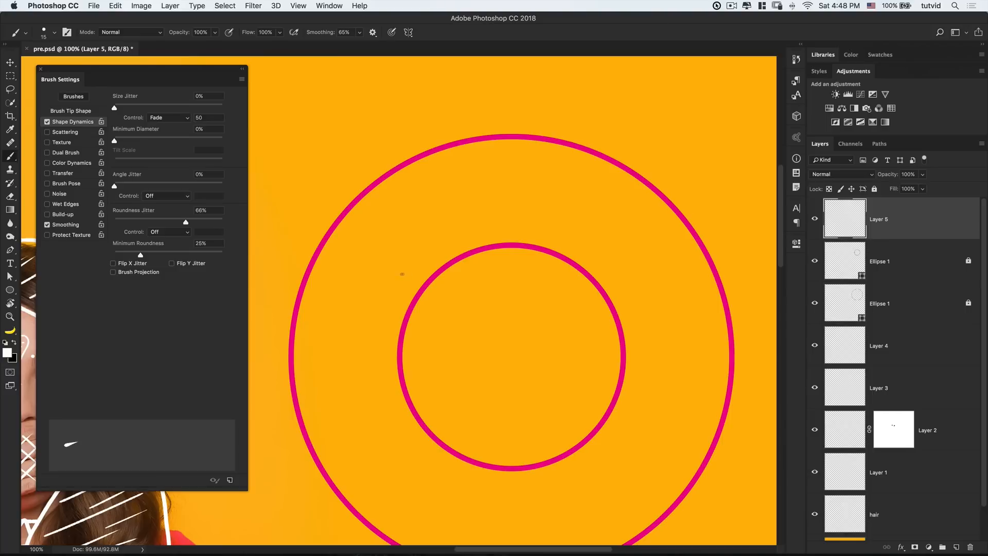
Try tapered strokes between the circles with a brush size of 30 and a size fade of 350, undoing each one.
{"action": "key", "text": "bracketright"}
{"action": "key", "text": "bracketright"}
{"action": "left_click_drag", "start_coordinate": [342, 324], "coordinate": [350, 309]}
{"action": "key", "text": "super+z"}
{"action": "left_click", "coordinate": [204, 116]}
{"action": "type", "text": "350"}
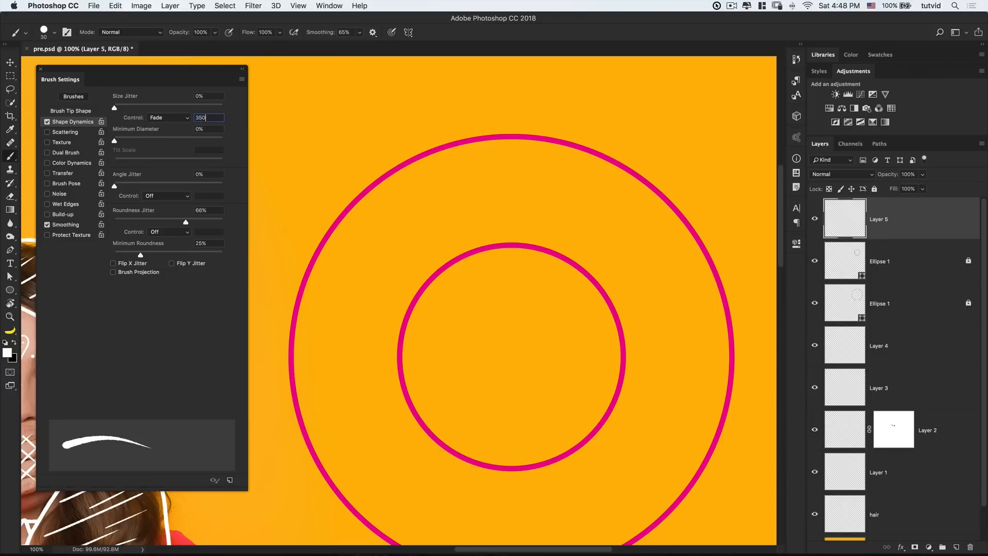
{"action": "left_click_drag", "start_coordinate": [353, 298], "coordinate": [411, 247]}
{"action": "key", "text": "super+z"}
Set the size fade to 275, trying several curved tapered strokes between the two circles and undoing them.
{"action": "type", "text": "275"}
{"action": "left_click_drag", "start_coordinate": [343, 309], "coordinate": [700, 152]}
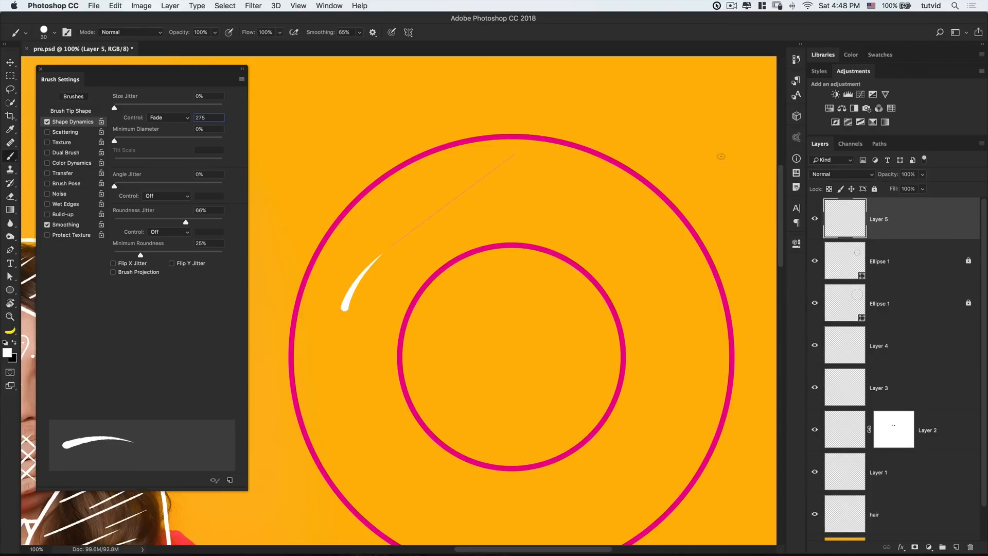
{"action": "key", "text": "super+z"}
{"action": "left_click_drag", "start_coordinate": [314, 360], "coordinate": [481, 245]}
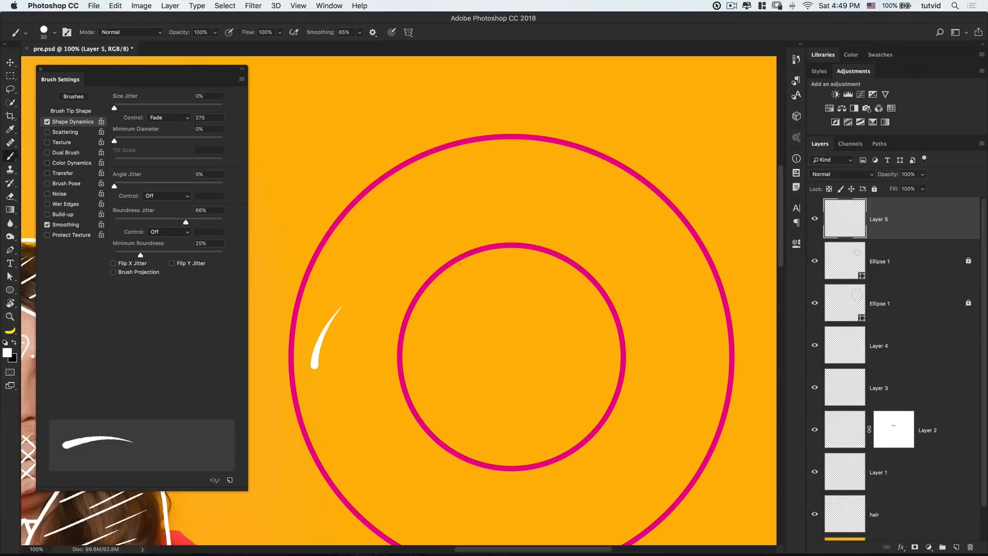
{"action": "left_click_drag", "start_coordinate": [380, 355], "coordinate": [551, 199]}
{"action": "left_click_drag", "start_coordinate": [365, 302], "coordinate": [453, 227]}
{"action": "left_click_drag", "start_coordinate": [350, 251], "coordinate": [681, 139]}
{"action": "key", "text": "super+alt+z"}
{"action": "key", "text": "super+alt+z"}
{"action": "key", "text": "super+alt+z"}
{"action": "key", "text": "super+alt+z"}
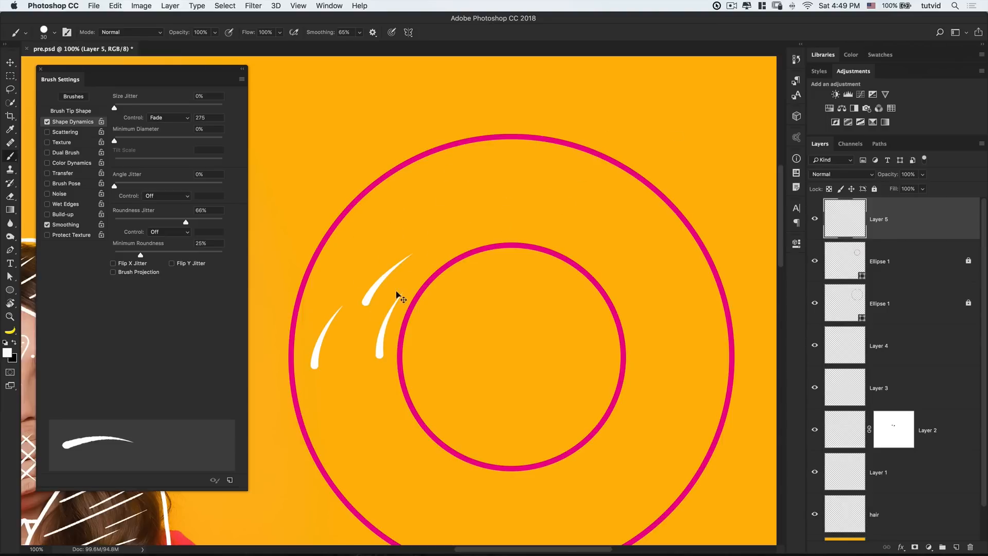
Increase the brush size to 45 and paint curved tapered strokes clockwise around the outside of the inner circle.
{"action": "key", "text": "bracketright"}
{"action": "key", "text": "bracketright"}
{"action": "key", "text": "bracketright"}
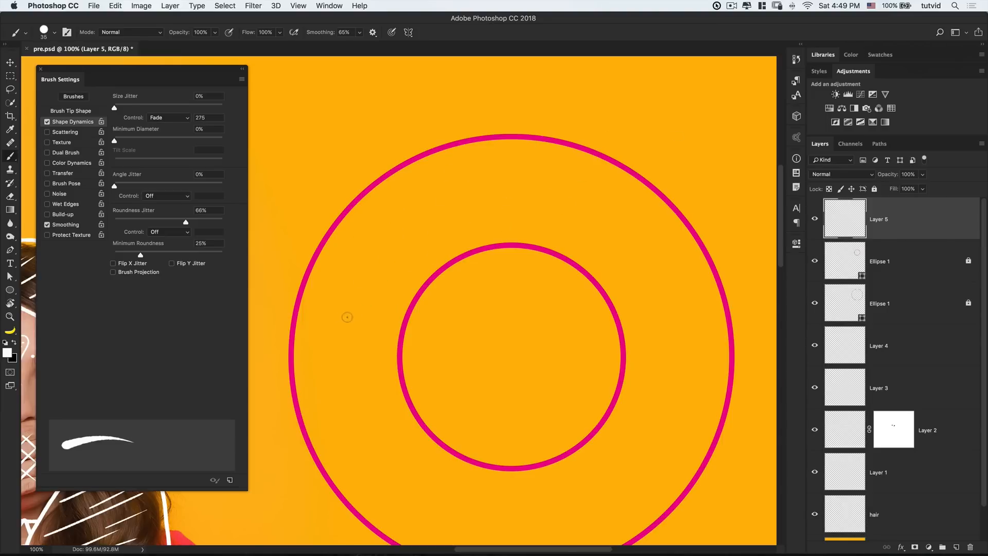
{"action": "left_click_drag", "start_coordinate": [378, 364], "coordinate": [576, 164]}
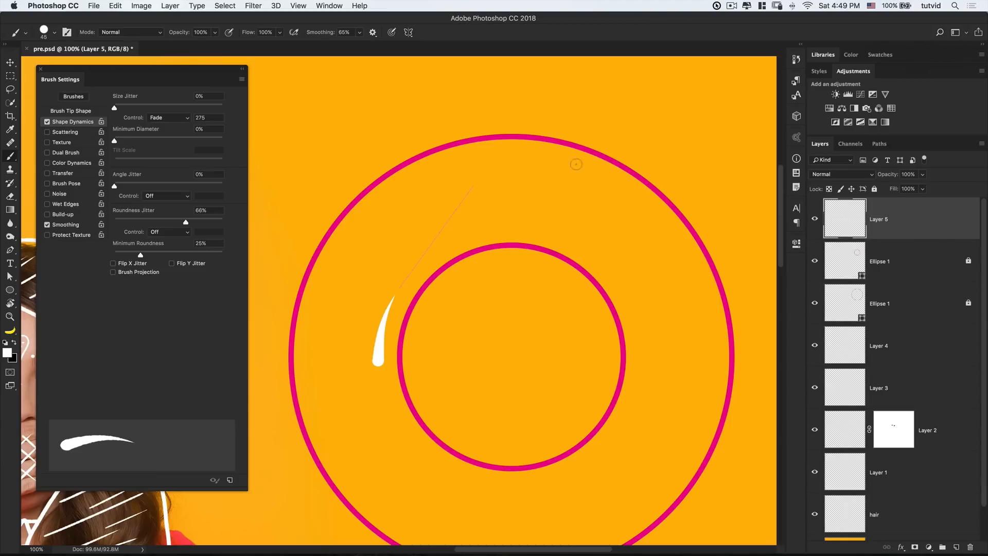
{"action": "left_click_drag", "start_coordinate": [390, 281], "coordinate": [628, 185]}
{"action": "mouse_move", "coordinate": [438, 229]}
{"action": "left_mouse_down"}
{"action": "mouse_move", "coordinate": [474, 212]}
{"action": "mouse_move", "coordinate": [760, 261]}
{"action": "left_mouse_up"}
{"action": "mouse_move", "coordinate": [489, 230]}
{"action": "left_mouse_down"}
{"action": "mouse_move", "coordinate": [644, 225]}
{"action": "mouse_move", "coordinate": [633, 229]}
{"action": "left_mouse_up"}
{"action": "mouse_move", "coordinate": [549, 238]}
{"action": "left_mouse_down"}
{"action": "mouse_move", "coordinate": [633, 274]}
{"action": "mouse_move", "coordinate": [653, 344]}
{"action": "mouse_move", "coordinate": [621, 411]}
{"action": "left_mouse_up"}
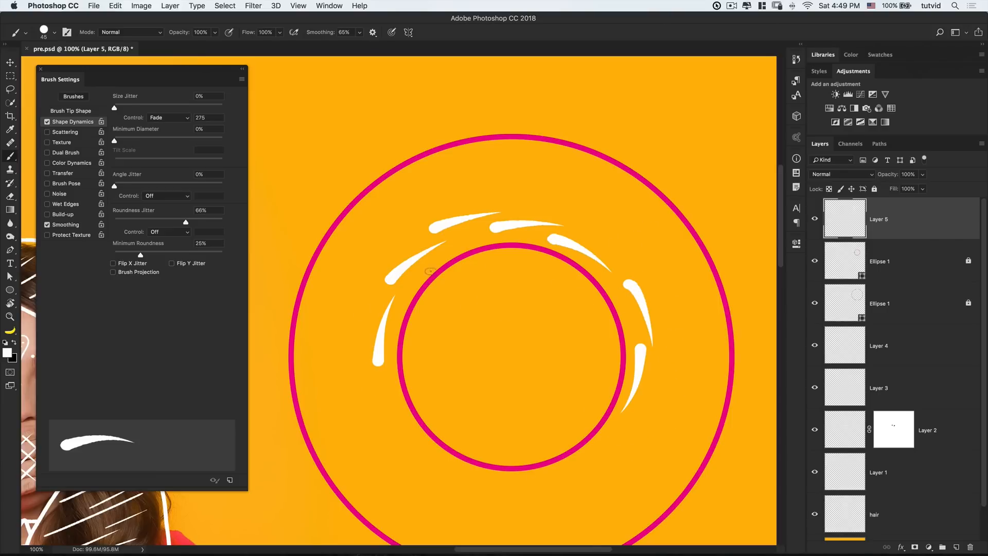
Paint more size 45 tapered strokes clockwise across the outer part of the ring, following the curve of the circles.
{"action": "mouse_move", "coordinate": [324, 384]}
{"action": "left_mouse_down"}
{"action": "mouse_move", "coordinate": [322, 316]}
{"action": "mouse_move", "coordinate": [469, 150]}
{"action": "left_mouse_up"}
{"action": "left_click_drag", "start_coordinate": [377, 249], "coordinate": [701, 145]}
{"action": "mouse_move", "coordinate": [396, 192]}
{"action": "left_mouse_down"}
{"action": "mouse_move", "coordinate": [466, 173]}
{"action": "mouse_move", "coordinate": [669, 198]}
{"action": "left_mouse_up"}
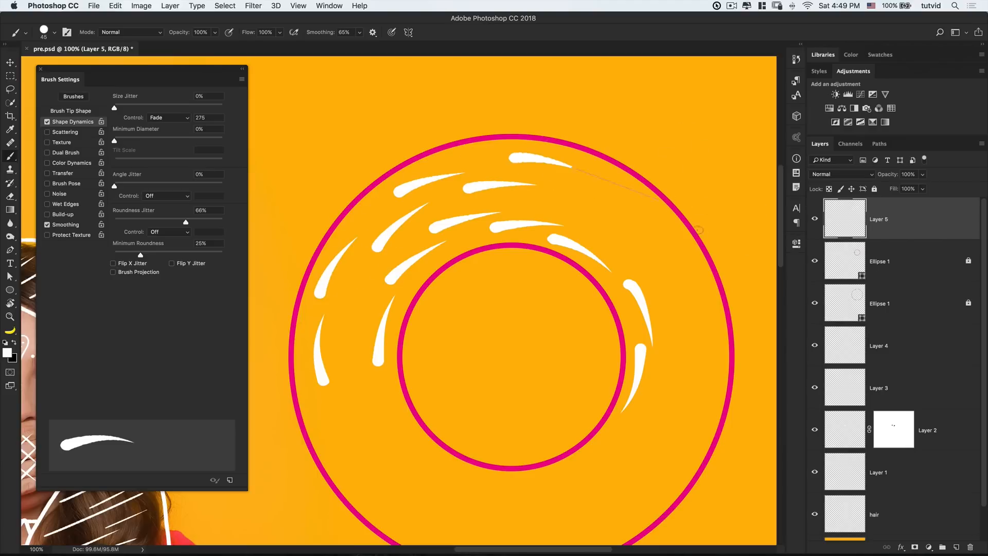
{"action": "left_click_drag", "start_coordinate": [607, 187], "coordinate": [744, 320]}
{"action": "left_click_drag", "start_coordinate": [684, 249], "coordinate": [709, 312]}
{"action": "left_click_drag", "start_coordinate": [667, 284], "coordinate": [679, 353]}
{"action": "mouse_move", "coordinate": [611, 230]}
{"action": "left_mouse_down"}
{"action": "mouse_move", "coordinate": [709, 318]}
{"action": "mouse_move", "coordinate": [705, 410]}
{"action": "mouse_move", "coordinate": [702, 391]}
{"action": "mouse_move", "coordinate": [574, 523]}
{"action": "left_mouse_up"}
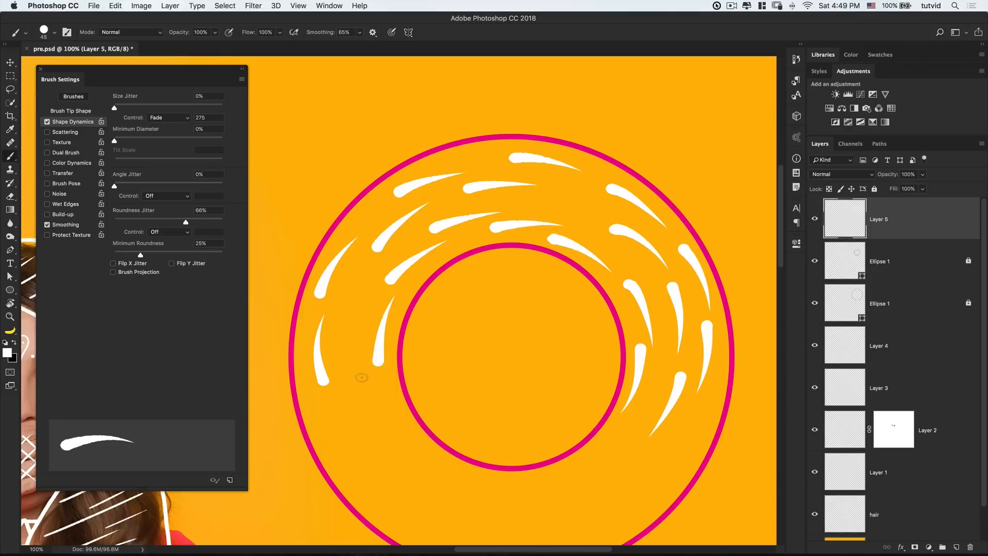
{"action": "left_click_drag", "start_coordinate": [371, 415], "coordinate": [351, 359]}
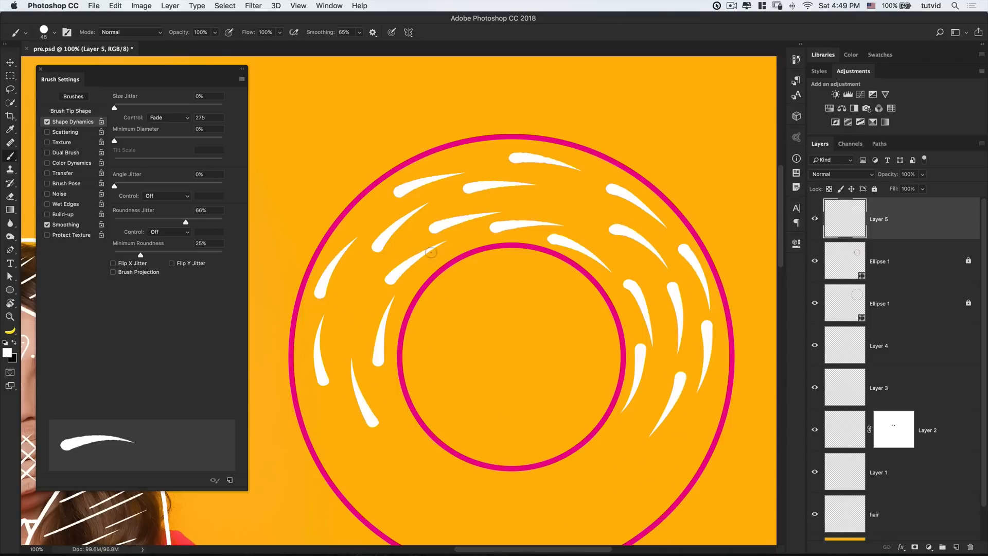
Reduce the brush size to 30 and set the size fade to 200, undoing the test stroke.
{"action": "key", "text": "bracketleft"}
{"action": "key", "text": "bracketleft"}
{"action": "left_click_drag", "start_coordinate": [341, 237], "coordinate": [403, 206]}
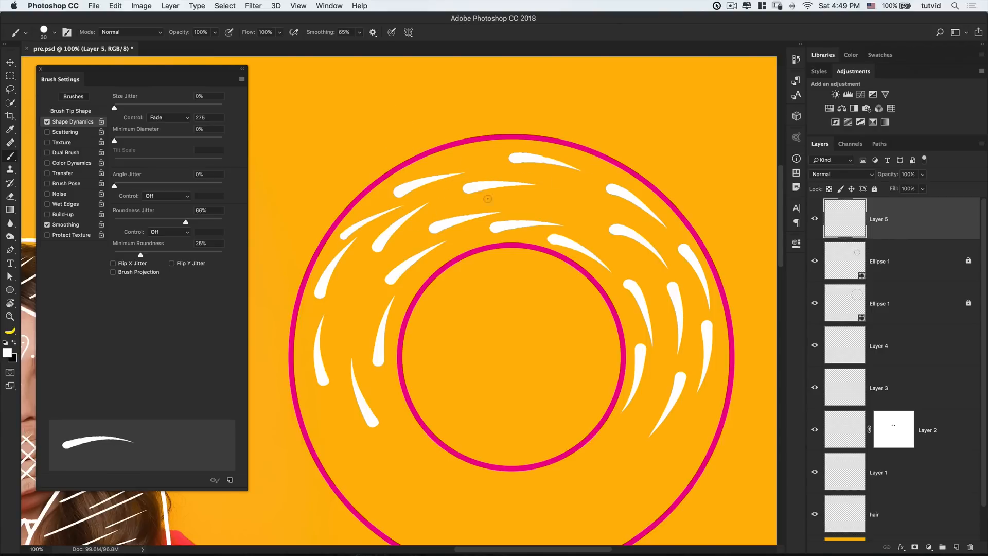
{"action": "key", "text": "super+z"}
{"action": "key", "text": "BackSpace"}
{"action": "key", "text": "BackSpace"}
{"action": "key", "text": "BackSpace"}
{"action": "type", "text": "200"}
{"action": "key", "text": "Tab"}
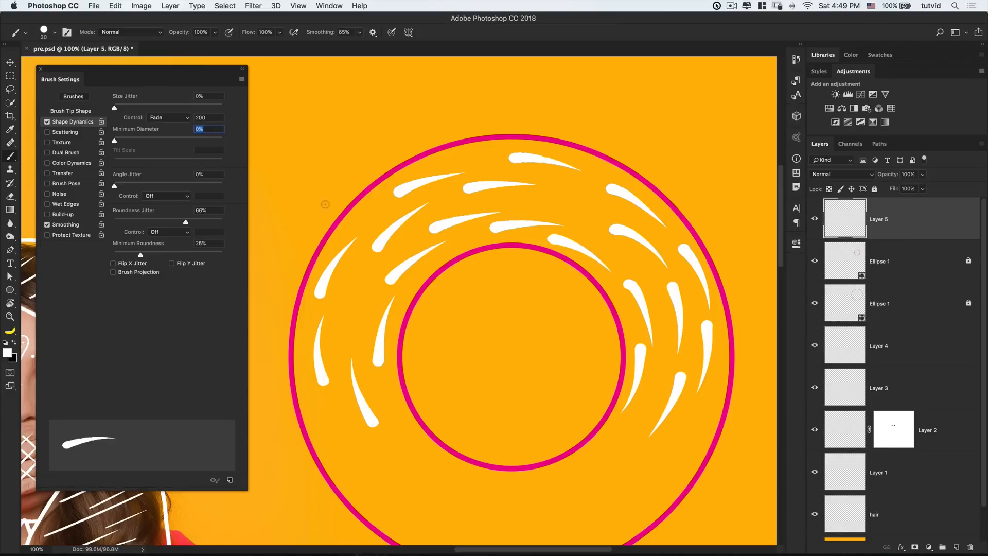
Fill the gaps between the large strokes with medium tapered strokes around the upper part of the ring.
{"action": "left_click_drag", "start_coordinate": [338, 242], "coordinate": [374, 209]}
{"action": "left_click_drag", "start_coordinate": [417, 173], "coordinate": [463, 158]}
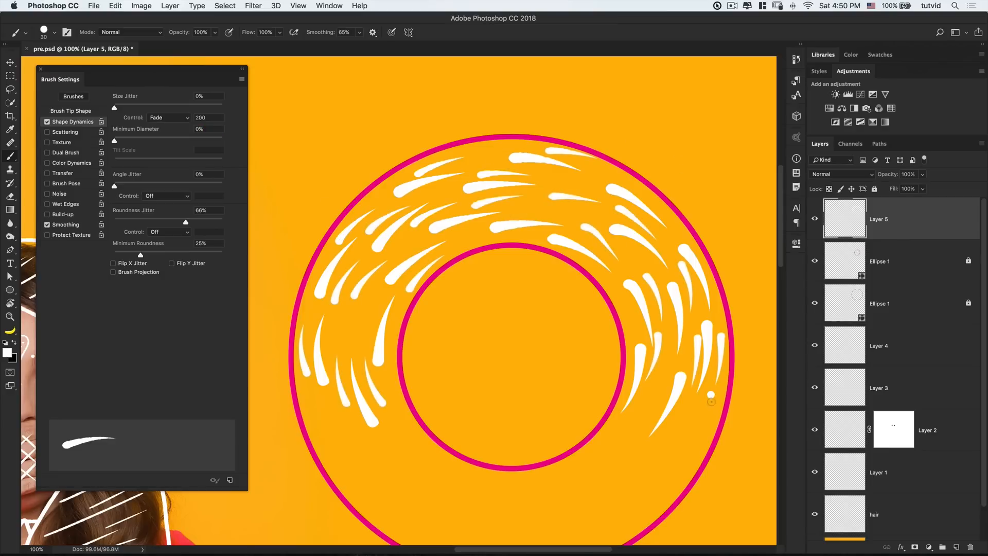
{"action": "left_click_drag", "start_coordinate": [710, 395], "coordinate": [694, 438]}
{"action": "left_click_drag", "start_coordinate": [667, 368], "coordinate": [644, 409]}
{"action": "left_click_drag", "start_coordinate": [601, 274], "coordinate": [620, 315]}
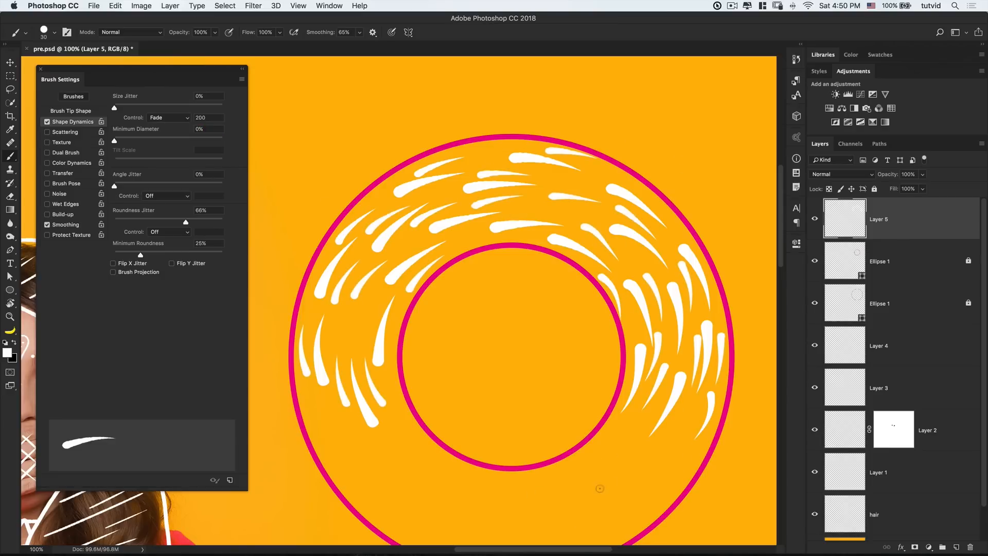
{"action": "left_click_drag", "start_coordinate": [605, 162], "coordinate": [646, 178]}
Set the brush size to 15 and the size fade to 125, and fill the remaining gaps with fine tapered strokes.
{"action": "key", "text": "bracketleft"}
{"action": "key", "text": "bracketleft"}
{"action": "key", "text": "bracketleft"}
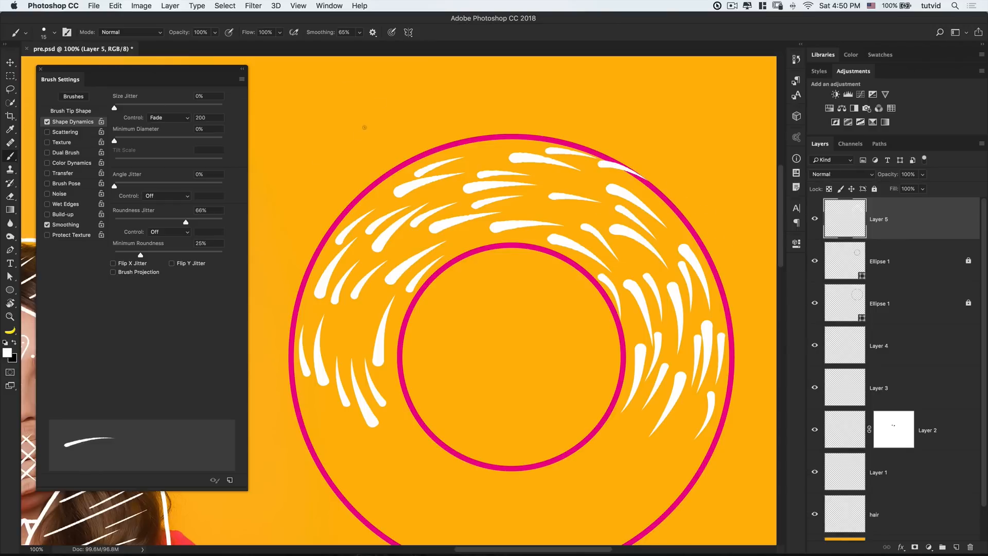
{"action": "key", "text": "Return"}
{"action": "type", "text": "125"}
{"action": "key", "text": "Tab"}
{"action": "left_click_drag", "start_coordinate": [451, 155], "coordinate": [481, 150]}
{"action": "mouse_move", "coordinate": [545, 174]}
{"action": "left_mouse_down"}
{"action": "mouse_move", "coordinate": [573, 176]}
{"action": "mouse_move", "coordinate": [598, 220]}
{"action": "mouse_move", "coordinate": [641, 191]}
{"action": "left_mouse_up"}
{"action": "left_click_drag", "start_coordinate": [657, 231], "coordinate": [671, 253]}
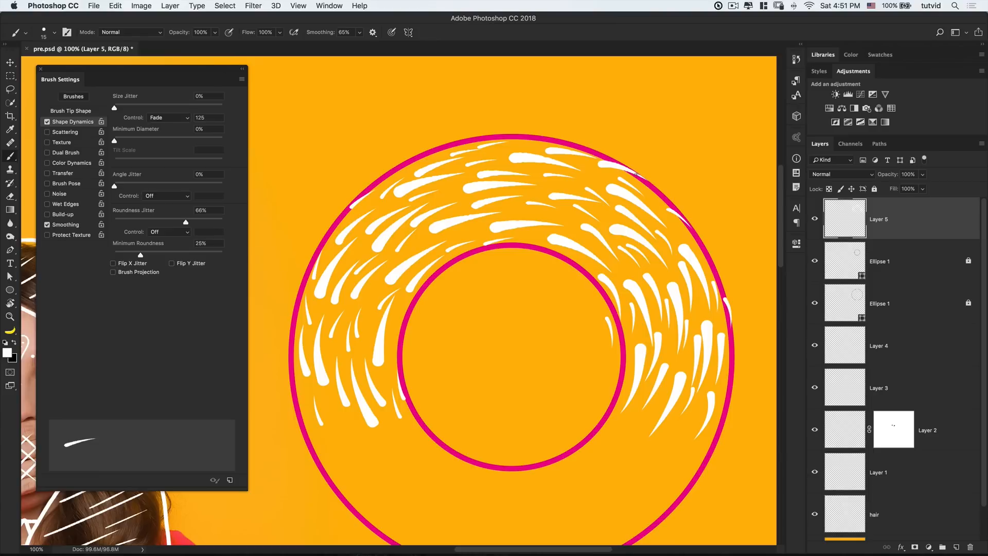
Unlock the two Ellipse 1 guide layers and delete them.
{"action": "key", "text": "super+minus"}
{"action": "key", "text": "super+minus"}
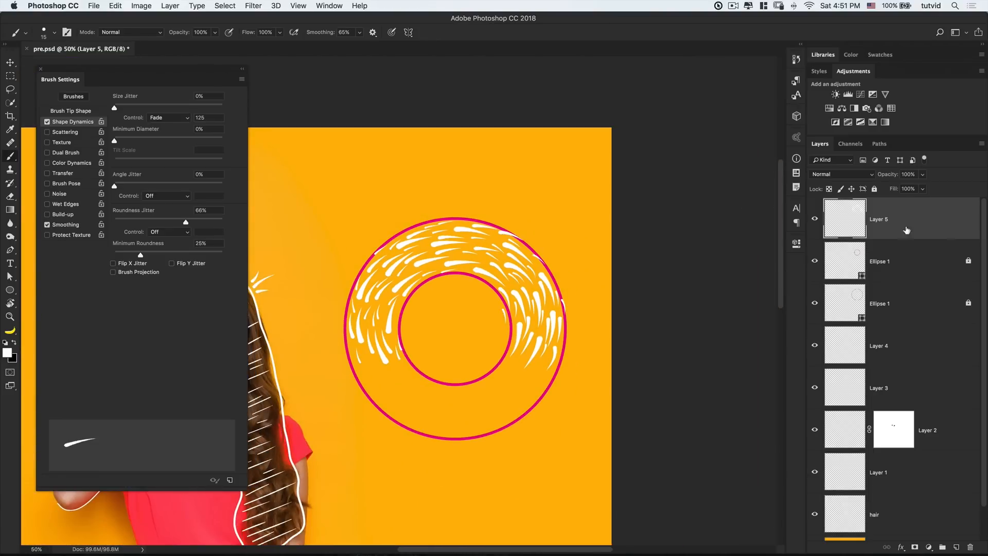
{"action": "left_click", "coordinate": [914, 262]}
{"action": "left_click", "coordinate": [874, 189]}
{"action": "left_click", "coordinate": [898, 291]}
{"action": "left_click", "coordinate": [874, 189]}
{"action": "left_click", "coordinate": [928, 275], "text": "shift"}
{"action": "left_click_drag", "start_coordinate": [929, 276], "coordinate": [971, 547]}
{"action": "left_click_drag", "start_coordinate": [497, 292], "coordinate": [641, 261]}
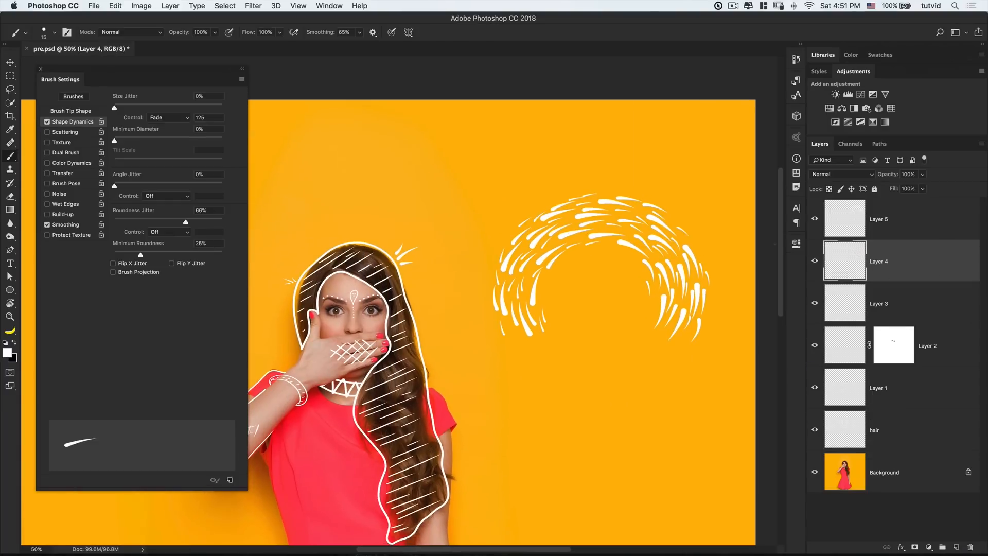
Convert the swirl on Layer 5 to a smart object.
{"action": "left_click", "coordinate": [896, 228]}
{"action": "left_click_drag", "start_coordinate": [608, 263], "coordinate": [631, 209]}
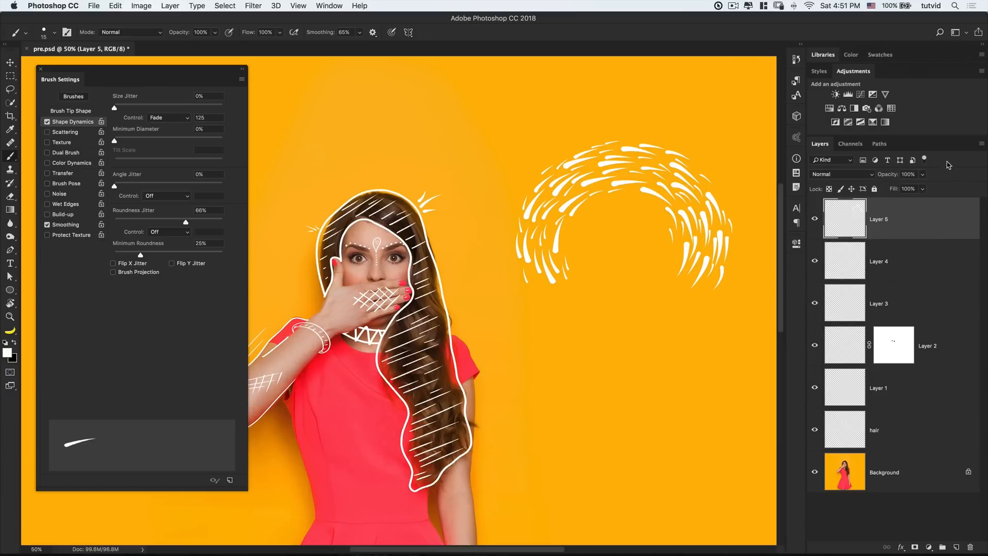
{"action": "right_click", "coordinate": [911, 220]}
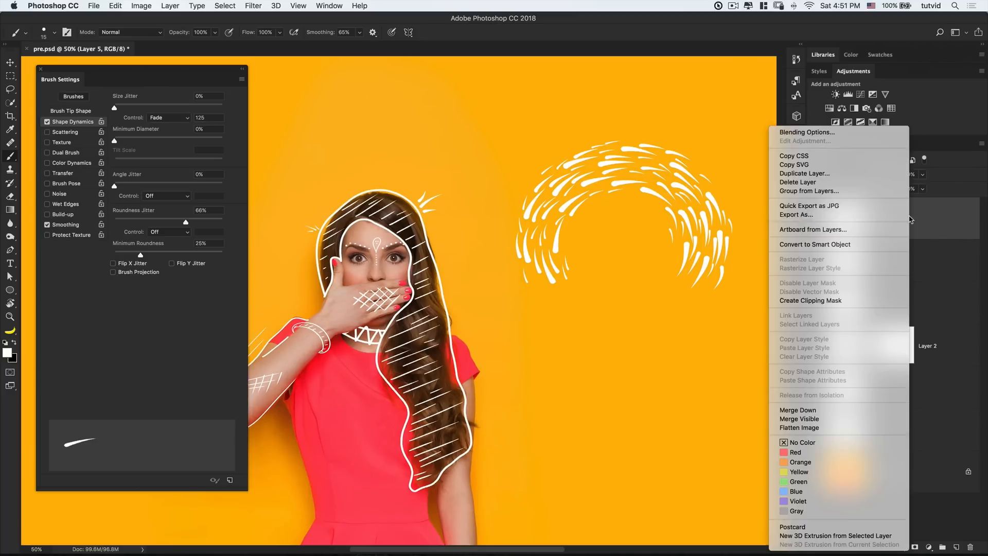
{"action": "left_click", "coordinate": [799, 245]}
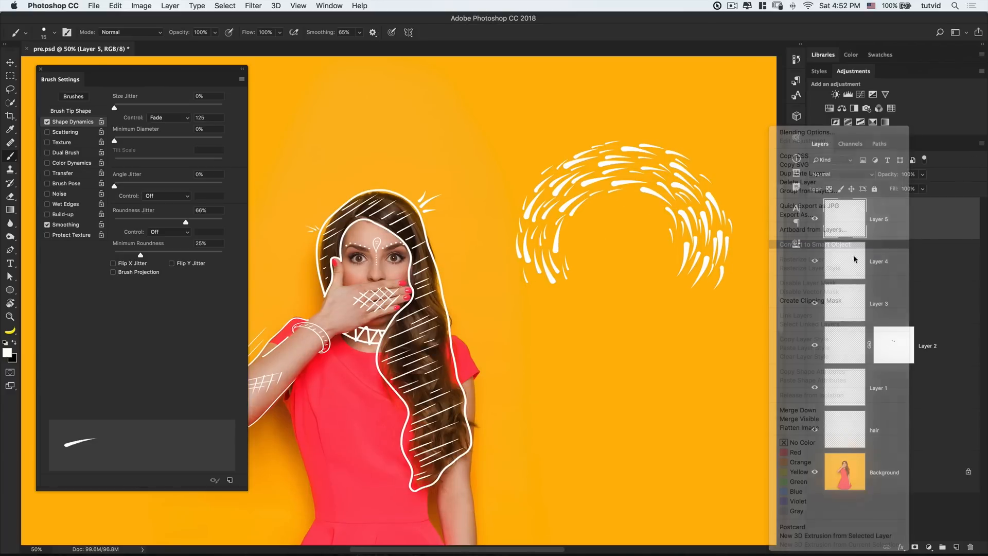
Free-transform the swirl to about 50% scale and 66.6° rotation, placing it beside the woman's hair and sleeve.
{"action": "key", "text": "super+t"}
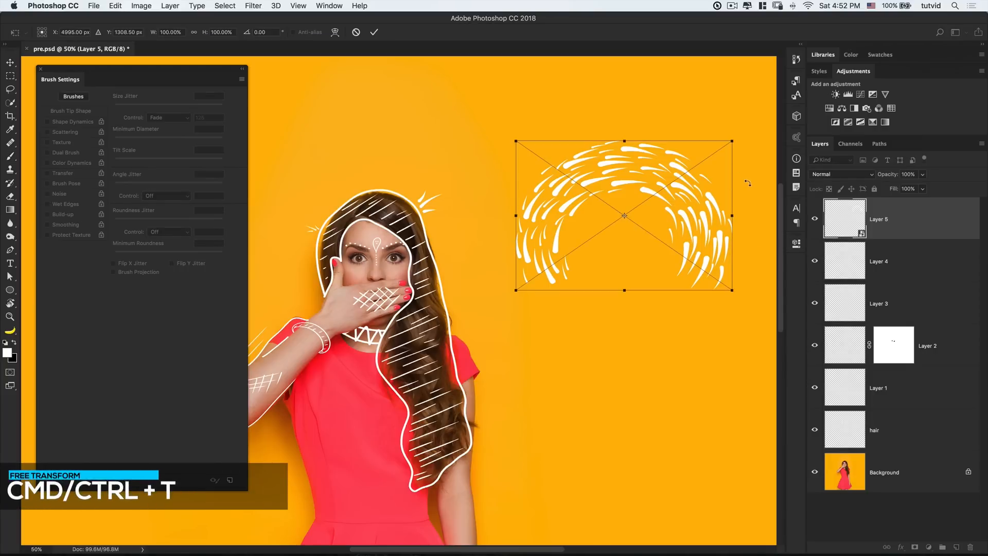
{"action": "mouse_move", "coordinate": [745, 175]}
{"action": "left_mouse_down"}
{"action": "mouse_move", "coordinate": [766, 168]}
{"action": "mouse_move", "coordinate": [667, 270]}
{"action": "mouse_move", "coordinate": [681, 256]}
{"action": "left_mouse_up"}
{"action": "mouse_move", "coordinate": [660, 213]}
{"action": "left_mouse_down"}
{"action": "mouse_move", "coordinate": [584, 298]}
{"action": "mouse_move", "coordinate": [558, 270]}
{"action": "left_mouse_up"}
{"action": "left_click_drag", "start_coordinate": [561, 124], "coordinate": [534, 252]}
{"action": "mouse_move", "coordinate": [556, 294]}
{"action": "left_mouse_down"}
{"action": "mouse_move", "coordinate": [521, 318]}
{"action": "mouse_move", "coordinate": [519, 338]}
{"action": "left_mouse_up"}
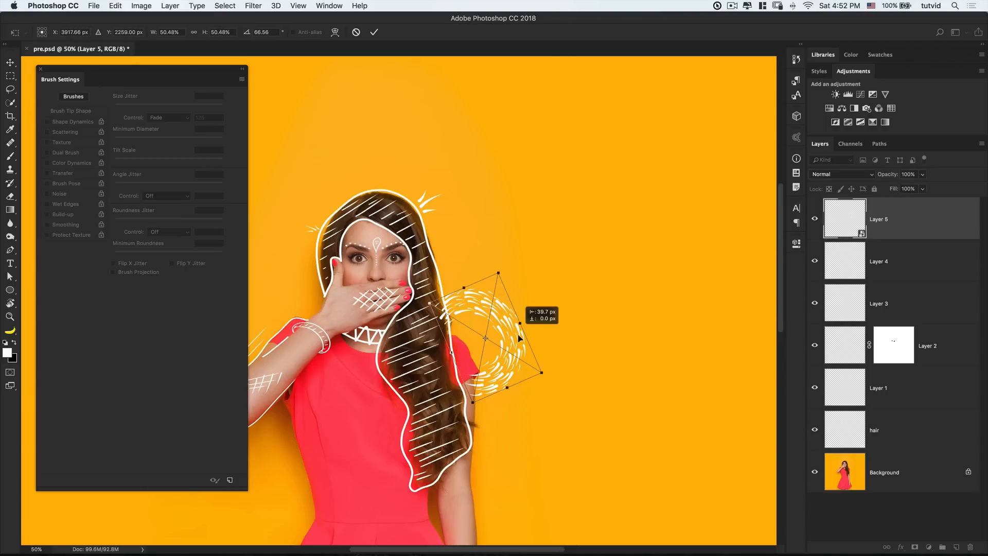
{"action": "left_click", "coordinate": [374, 31]}
Load the woman channel as a selection and use it to mask Layer 5 so the swirl is hidden over her.
{"action": "left_click_drag", "start_coordinate": [525, 332], "coordinate": [584, 264]}
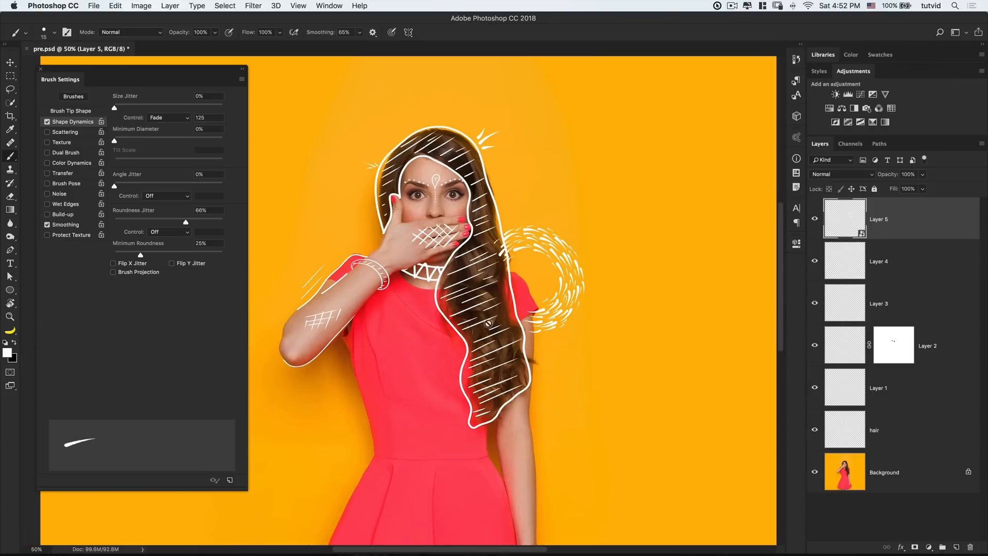
{"action": "left_click", "coordinate": [852, 145]}
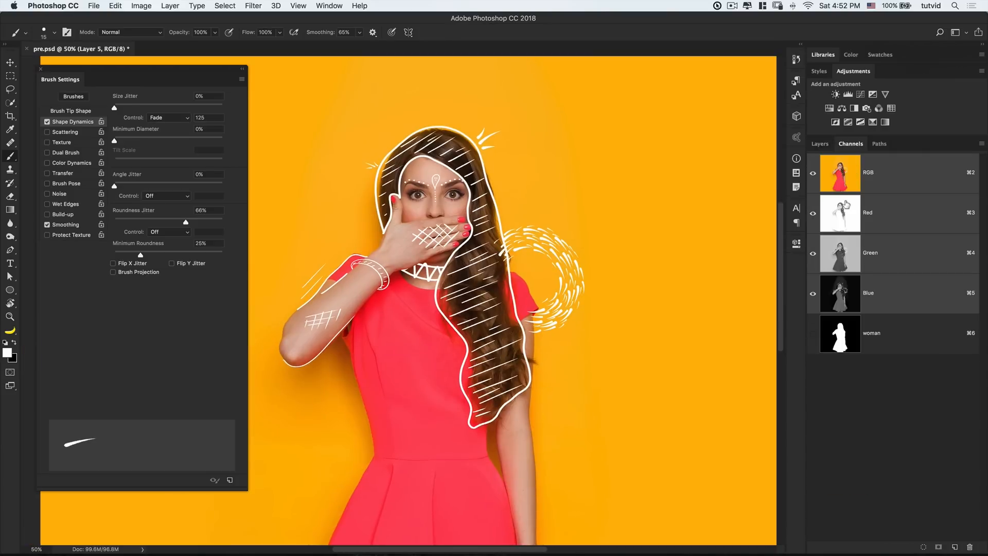
{"action": "left_click", "coordinate": [831, 344], "text": "super"}
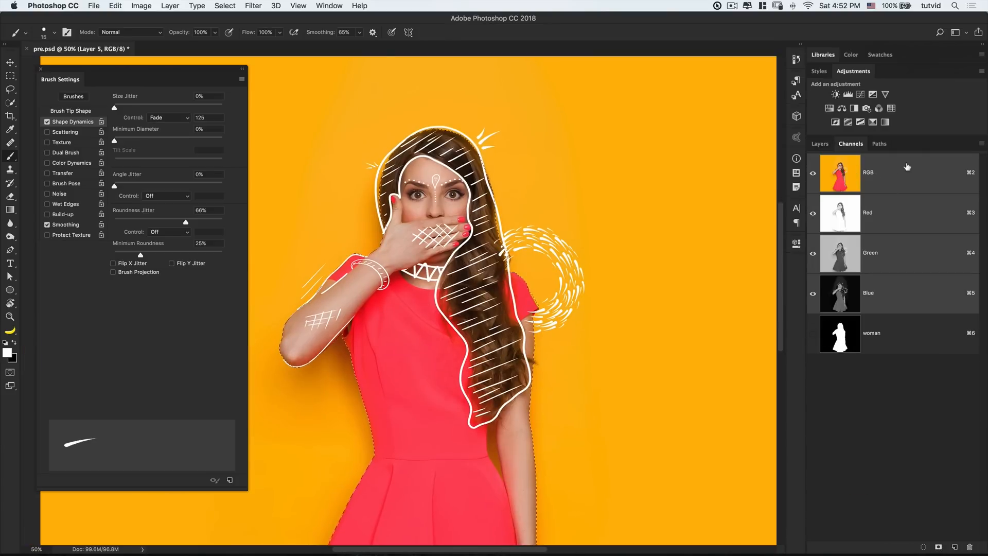
{"action": "left_click", "coordinate": [820, 143]}
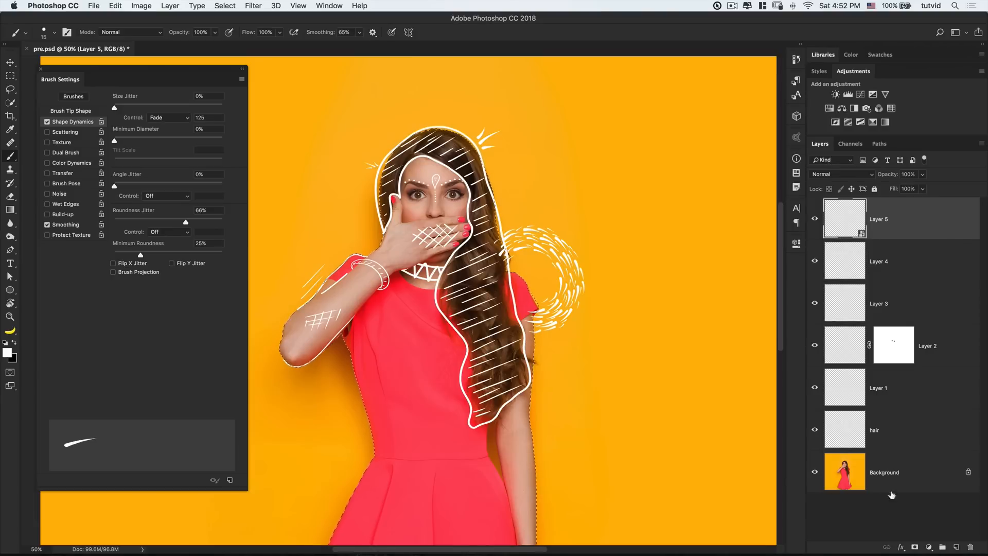
{"action": "left_click", "coordinate": [915, 546]}
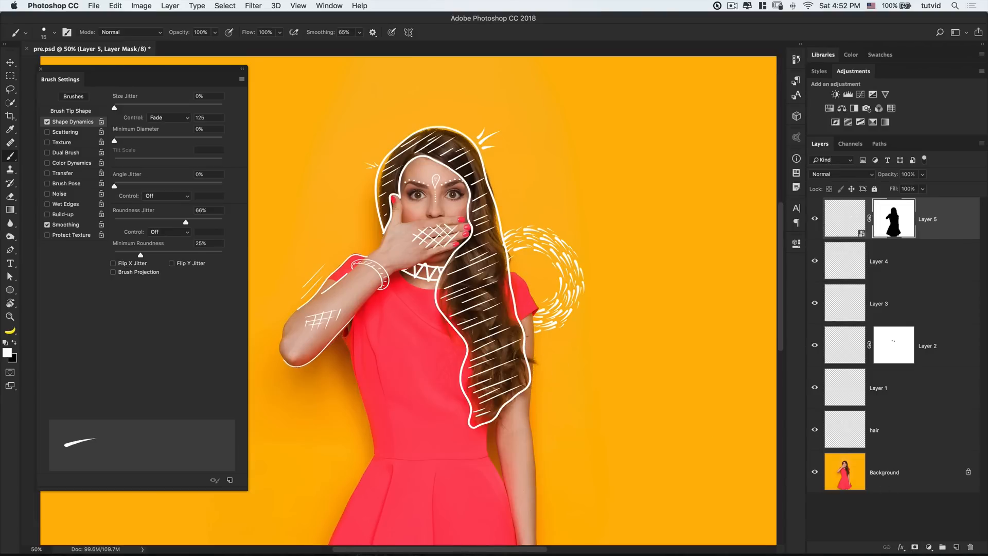
Set up a size 45 brush with size control Off and black as the foreground colour for retouching Layer 5's mask near the hair.
{"action": "key", "text": "z"}
{"action": "left_click", "coordinate": [533, 325]}
{"action": "left_click", "coordinate": [533, 325]}
{"action": "left_click", "coordinate": [538, 309]}
{"action": "left_click_drag", "start_coordinate": [514, 304], "coordinate": [500, 526]}
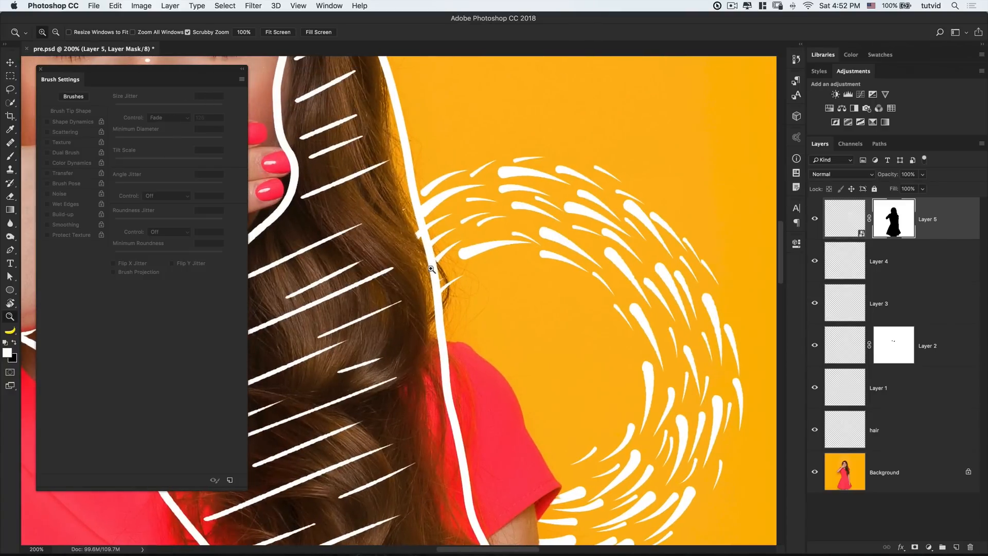
{"action": "key", "text": "b"}
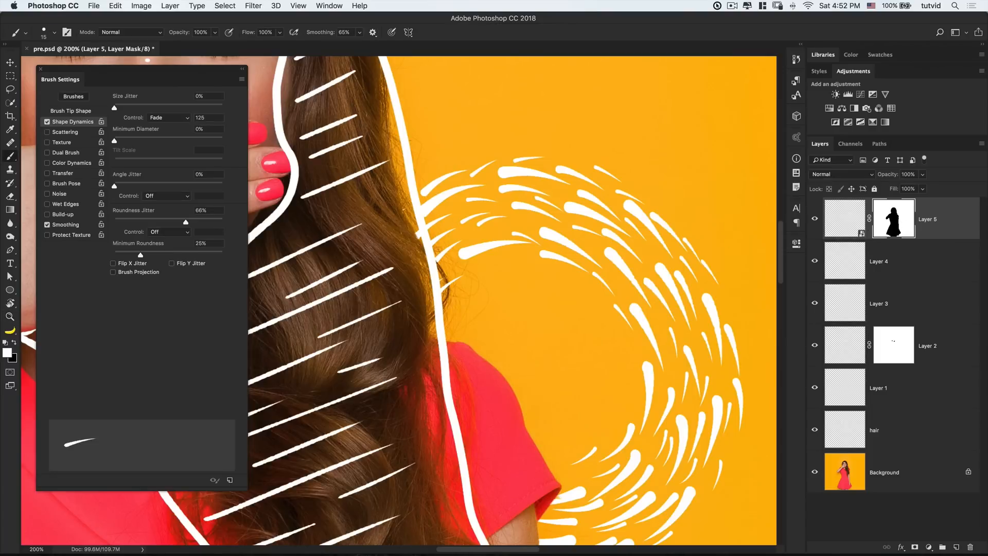
{"action": "left_click", "coordinate": [167, 116]}
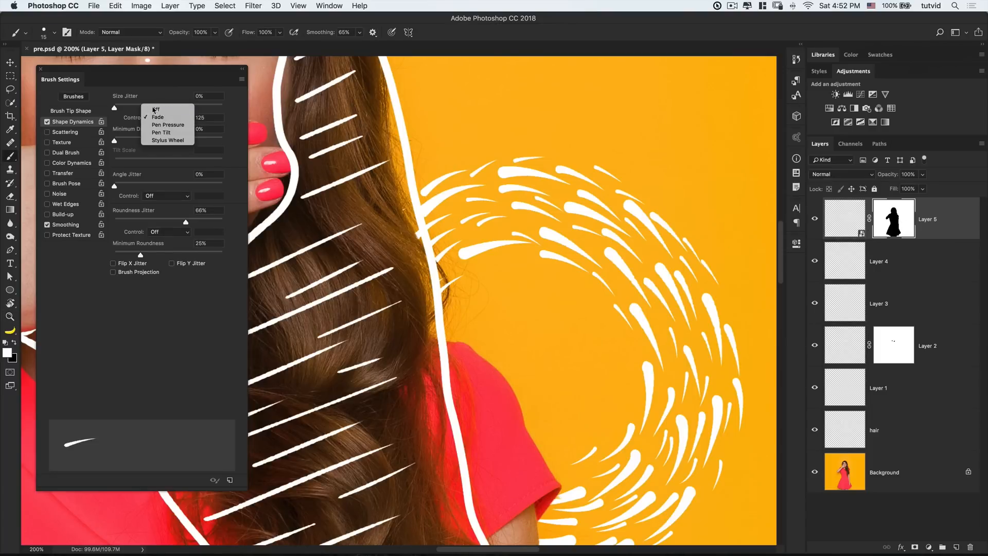
{"action": "left_click", "coordinate": [164, 109]}
{"action": "key", "text": "bracketright"}
{"action": "key", "text": "bracketright"}
{"action": "key", "text": "bracketright"}
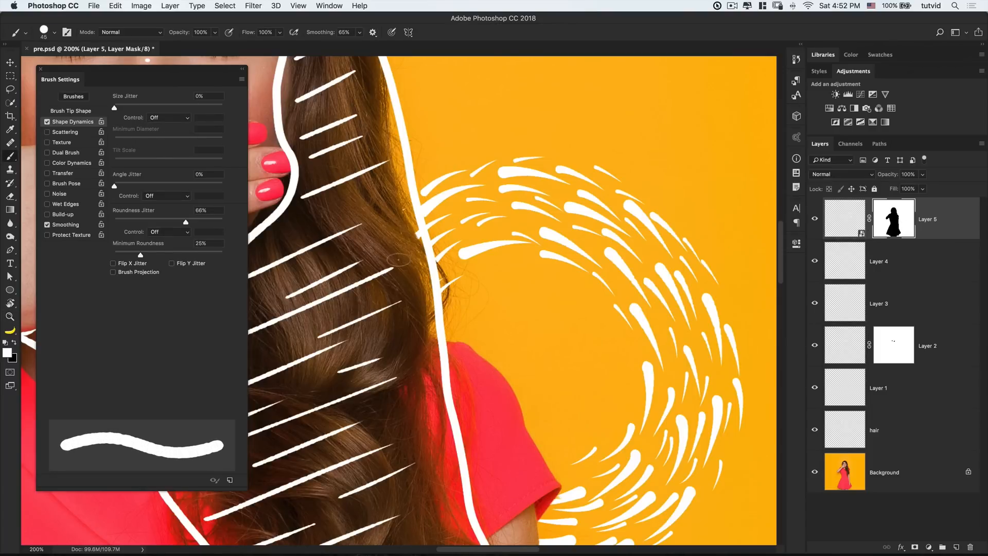
{"action": "left_click", "coordinate": [16, 342]}
{"action": "scroll", "coordinate": [448, 293], "scroll_direction": "down", "scroll_amount": 6}
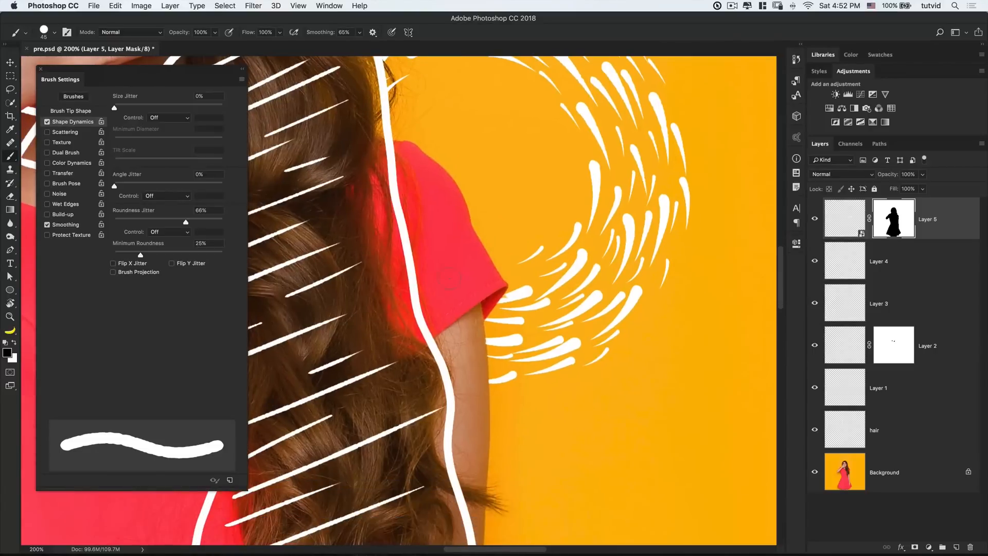
{"action": "scroll", "coordinate": [448, 278], "scroll_direction": "down", "scroll_amount": 6}
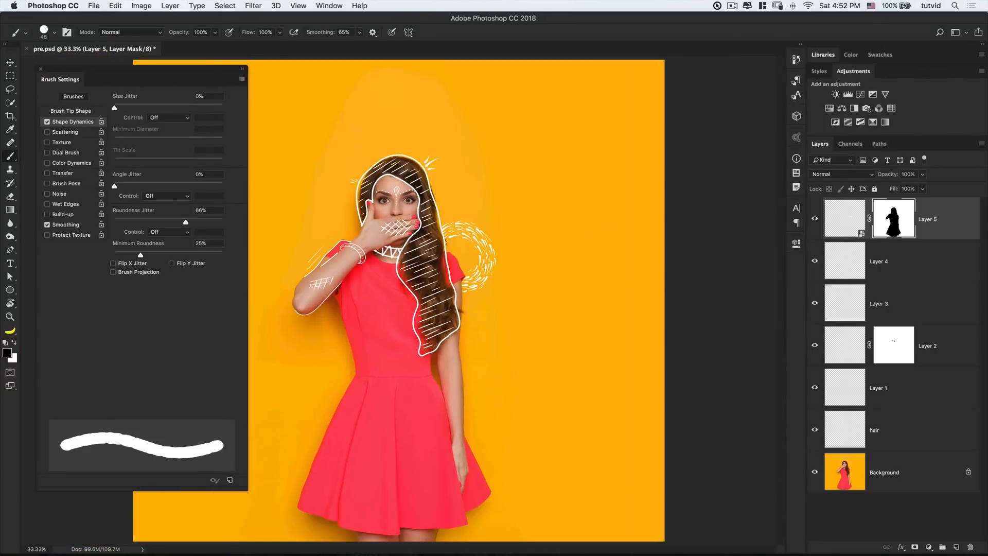
Duplicate the masked swirl layer and remove the layer mask from the copy.
{"action": "left_click", "coordinate": [842, 227]}
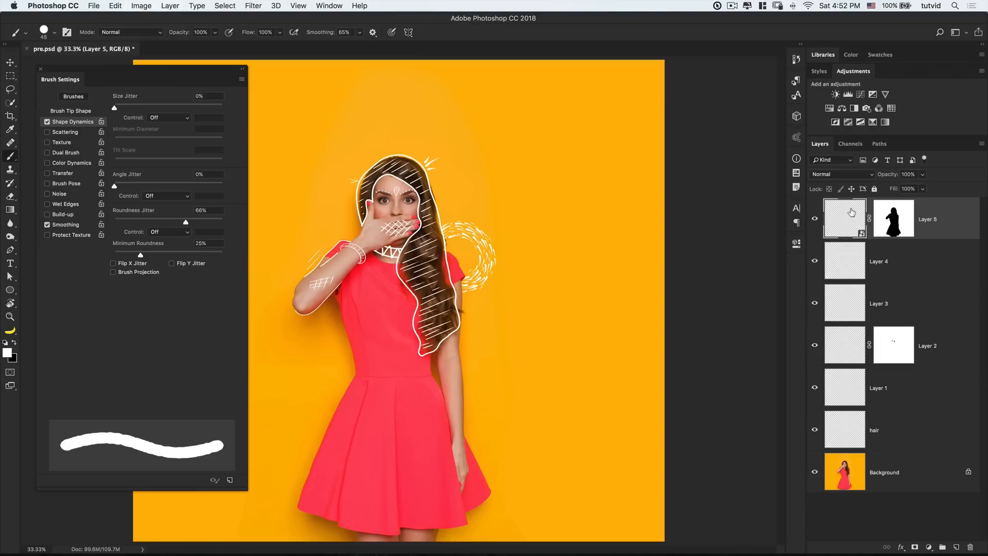
{"action": "key", "text": "ctrl+j"}
{"action": "left_click_drag", "start_coordinate": [902, 217], "coordinate": [970, 546]}
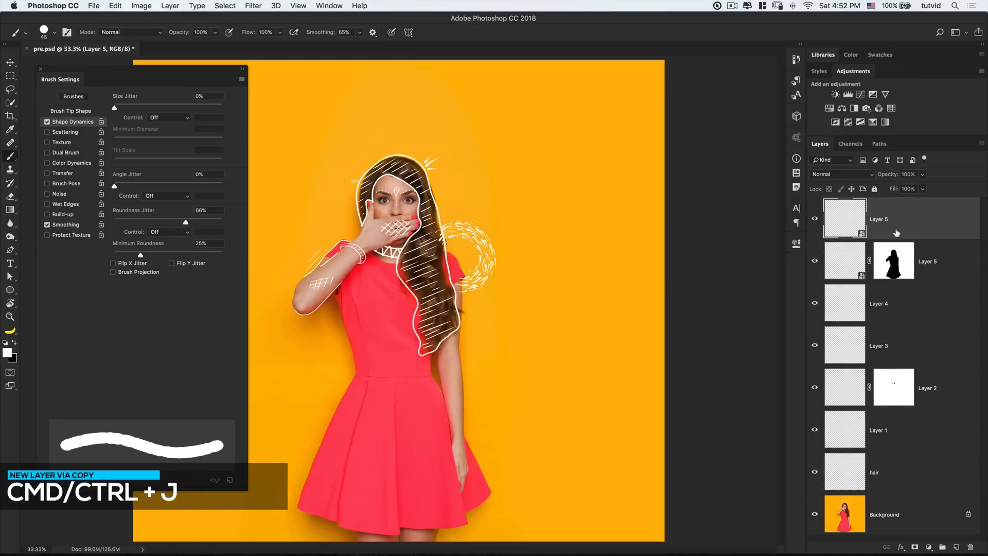
Enlarge and rotate the swirl copy beside the woman's waist, and copy the woman mask onto it from the original swirl layer.
{"action": "key", "text": "ctrl+t"}
{"action": "mouse_move", "coordinate": [484, 255]}
{"action": "left_mouse_down"}
{"action": "mouse_move", "coordinate": [416, 340]}
{"action": "mouse_move", "coordinate": [362, 366]}
{"action": "mouse_move", "coordinate": [306, 331]}
{"action": "mouse_move", "coordinate": [300, 344]}
{"action": "mouse_move", "coordinate": [348, 316]}
{"action": "mouse_move", "coordinate": [394, 337]}
{"action": "mouse_move", "coordinate": [377, 332]}
{"action": "left_mouse_up"}
{"action": "mouse_move", "coordinate": [375, 346]}
{"action": "left_mouse_down"}
{"action": "mouse_move", "coordinate": [361, 347]}
{"action": "mouse_move", "coordinate": [365, 356]}
{"action": "mouse_move", "coordinate": [359, 326]}
{"action": "mouse_move", "coordinate": [363, 353]}
{"action": "left_mouse_up"}
{"action": "key", "text": "Return"}
{"action": "key", "text": "v"}
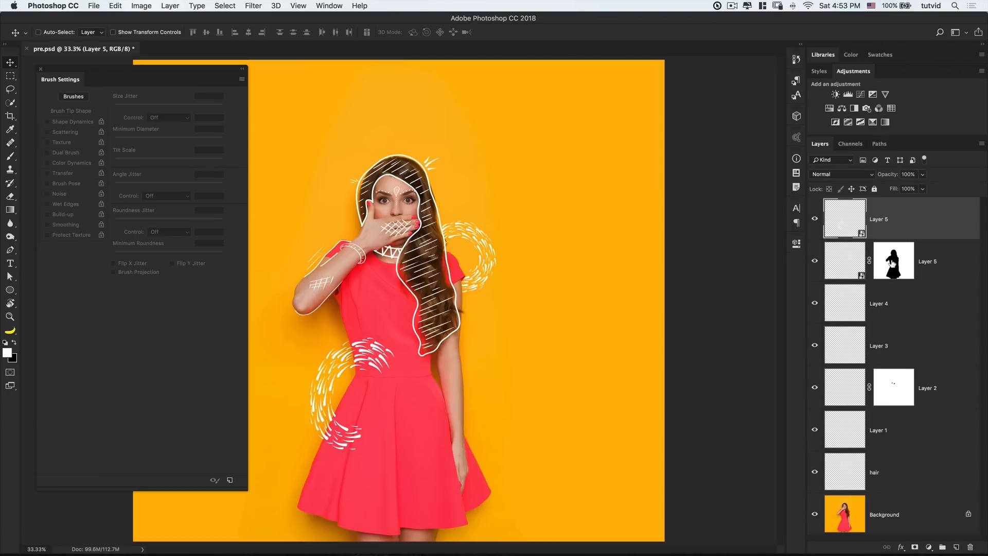
{"action": "left_click_drag", "start_coordinate": [892, 267], "coordinate": [894, 218]}
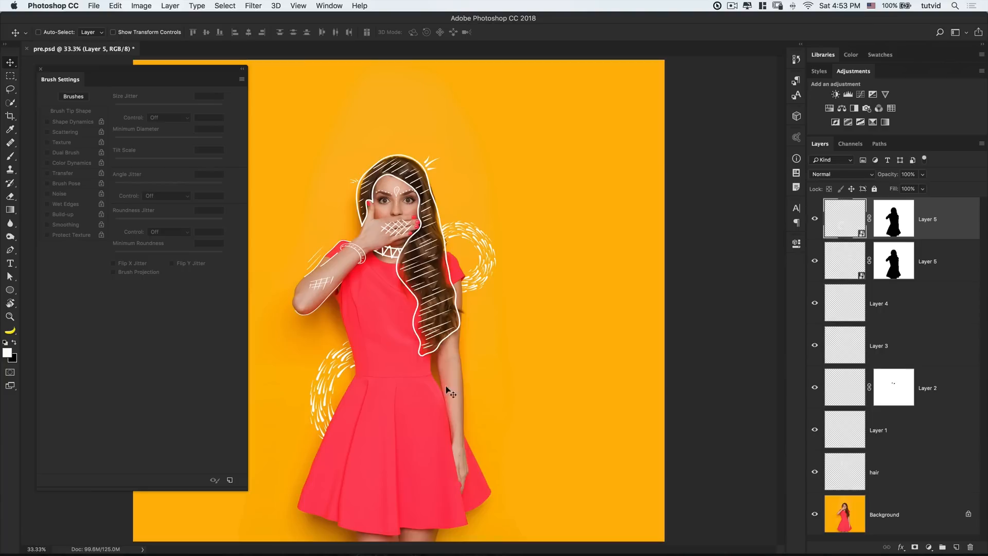
Create a new empty layer named Layer 6 above the swirls and switch to the Brush tool.
{"action": "key", "text": "super"}
{"action": "key", "text": "super+shift+n"}
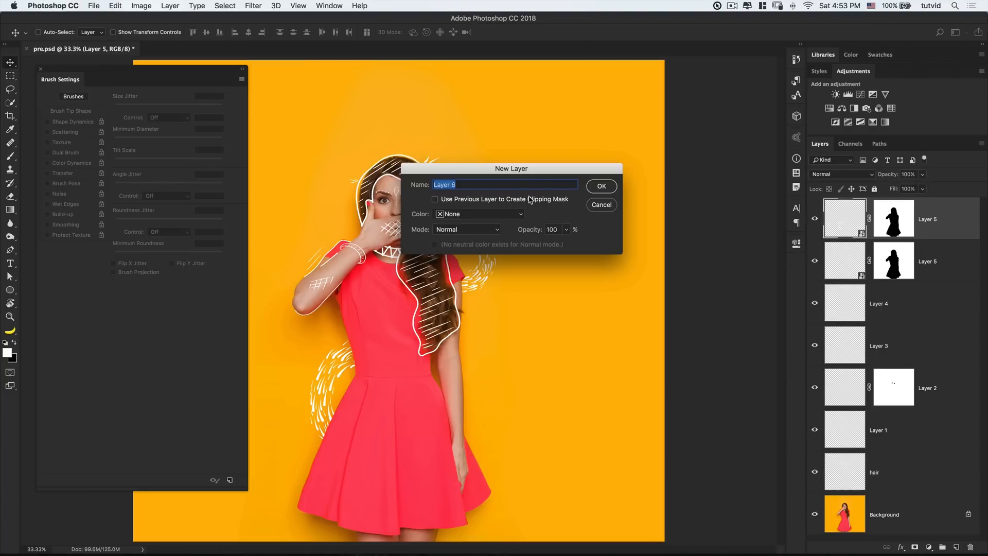
{"action": "left_click", "coordinate": [592, 184]}
{"action": "key", "text": "b"}
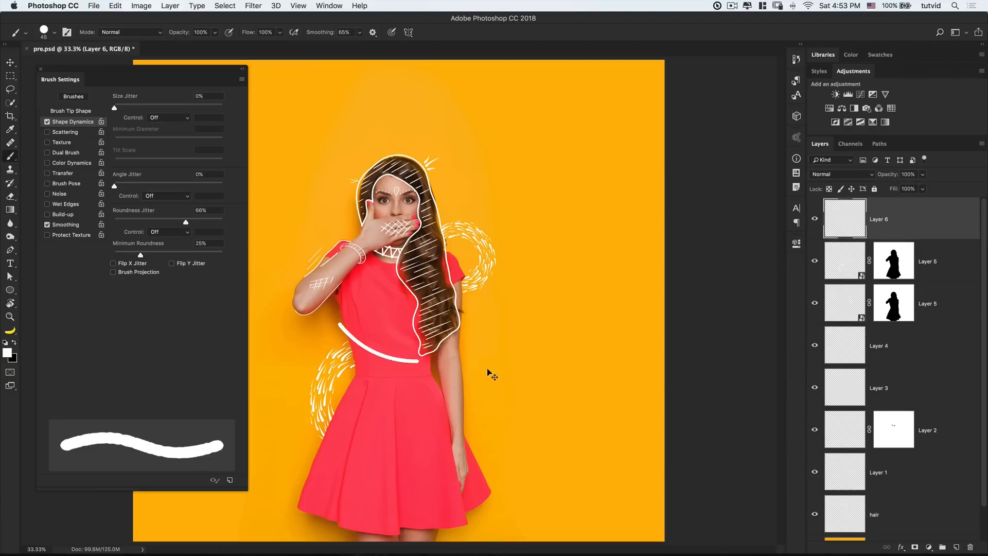
Reduce the brush size to 20 and set the size jitter control to Pen Pressure.
{"action": "key", "text": "bracketleft"}
{"action": "key", "text": "bracketleft"}
{"action": "key", "text": "bracketleft"}
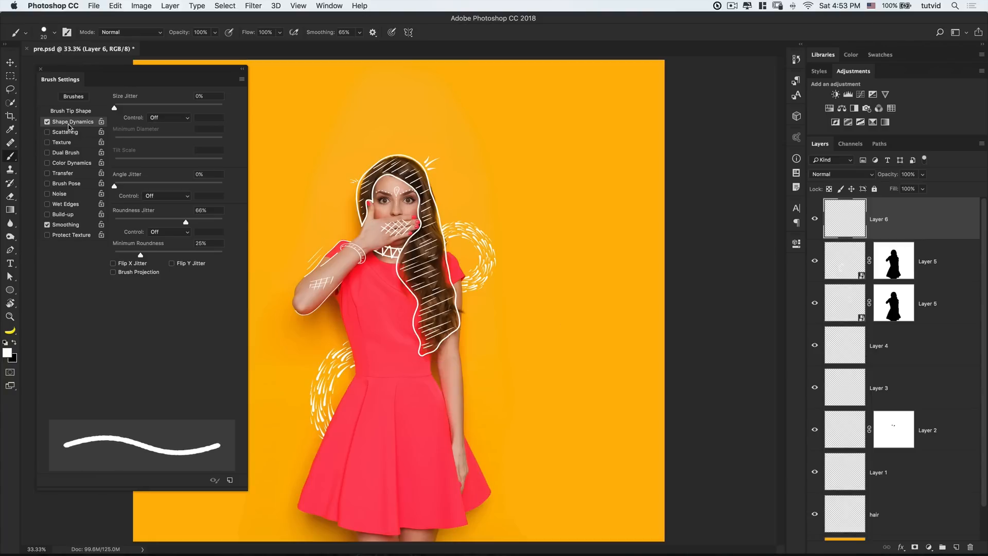
{"action": "left_click", "coordinate": [182, 118]}
{"action": "left_click", "coordinate": [165, 130]}
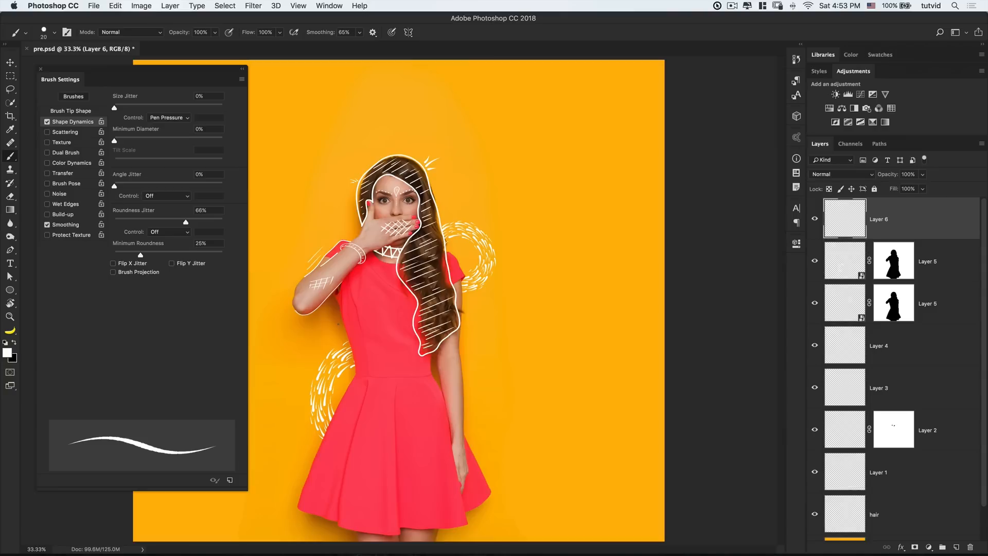
{"action": "mouse_move", "coordinate": [319, 339]}
{"action": "left_mouse_down"}
{"action": "mouse_move", "coordinate": [563, 368]}
{"action": "mouse_move", "coordinate": [412, 403]}
{"action": "left_mouse_up"}
{"action": "key", "text": "super+z"}
{"action": "mouse_move", "coordinate": [336, 314]}
{"action": "left_mouse_down"}
{"action": "mouse_move", "coordinate": [507, 345]}
{"action": "mouse_move", "coordinate": [437, 382]}
{"action": "left_mouse_up"}
{"action": "key", "text": "super+z"}
{"action": "left_click_drag", "start_coordinate": [326, 315], "coordinate": [455, 394]}
{"action": "key", "text": "super+z"}
{"action": "left_click_drag", "start_coordinate": [325, 328], "coordinate": [453, 380]}
{"action": "key", "text": "super+z"}
{"action": "mouse_move", "coordinate": [327, 308]}
{"action": "left_mouse_down"}
{"action": "mouse_move", "coordinate": [473, 364]}
{"action": "mouse_move", "coordinate": [535, 401]}
{"action": "mouse_move", "coordinate": [412, 409]}
{"action": "left_mouse_up"}
{"action": "key", "text": "super+z"}
Draw a long white open loop on Layer 6 that sweeps across the woman's waist and curves out past her arm.
{"action": "mouse_move", "coordinate": [340, 312]}
{"action": "left_mouse_down"}
{"action": "mouse_move", "coordinate": [356, 340]}
{"action": "mouse_move", "coordinate": [502, 394]}
{"action": "mouse_move", "coordinate": [426, 371]}
{"action": "left_mouse_up"}
{"action": "key", "text": "z"}
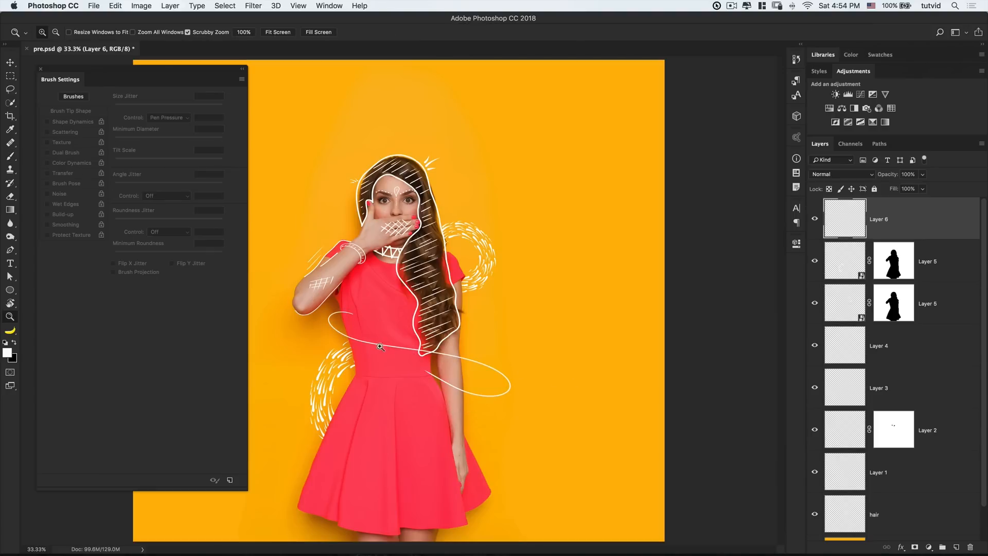
{"action": "left_click", "coordinate": [380, 339]}
{"action": "left_click", "coordinate": [350, 334]}
{"action": "left_click_drag", "start_coordinate": [404, 294], "coordinate": [447, 302]}
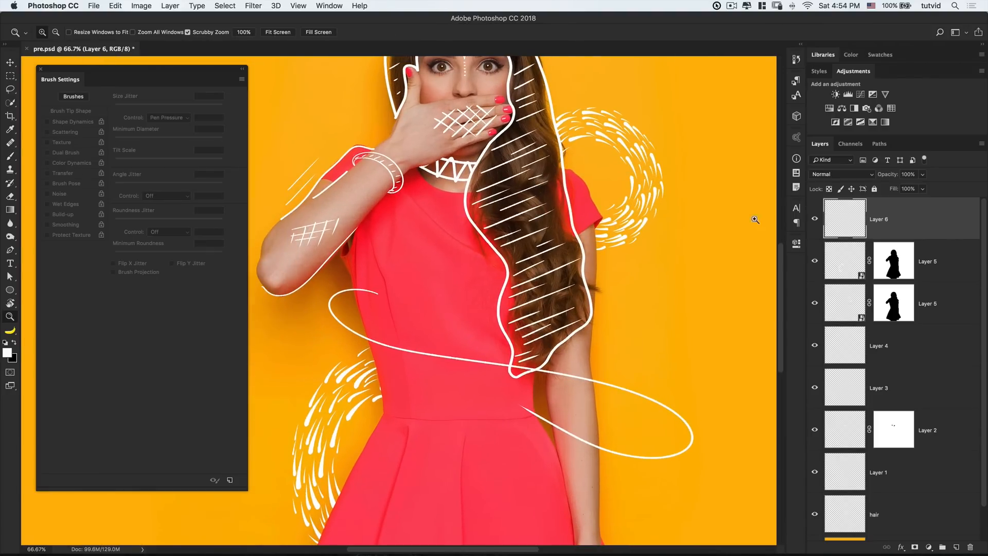
Add a layer mask to Layer 6 and load the woman channel as a selection.
{"action": "left_click", "coordinate": [915, 547]}
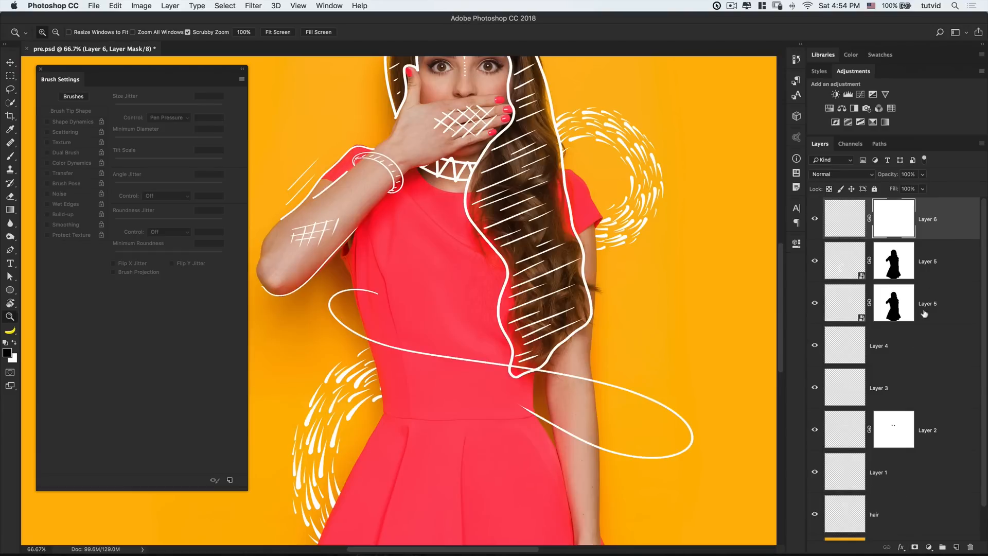
{"action": "left_click", "coordinate": [851, 144]}
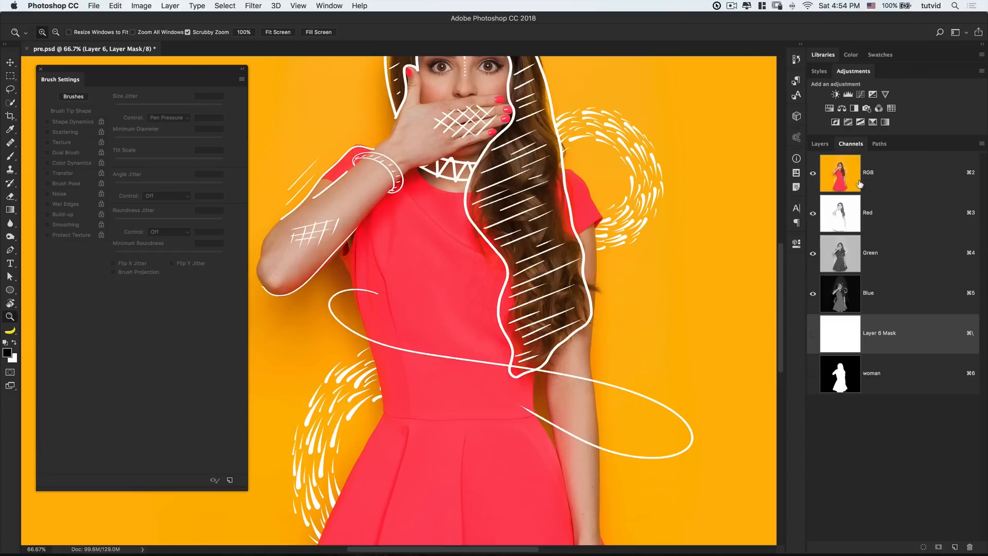
{"action": "left_click", "coordinate": [845, 378], "text": "super"}
{"action": "left_click", "coordinate": [825, 146]}
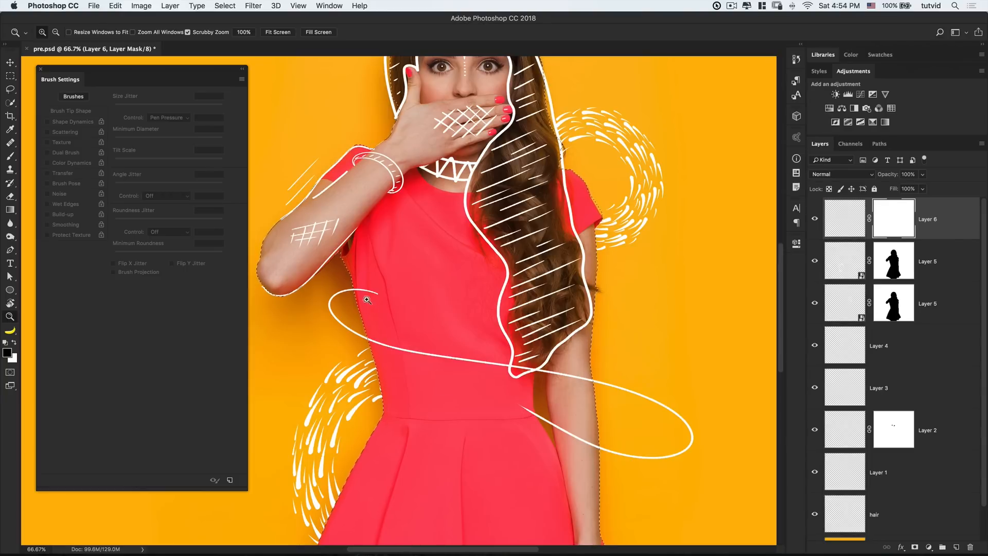
Paint black on Layer 6's mask with a size 70 brush to hide the loop parts that pass behind her body, and deselect.
{"action": "left_click", "coordinate": [10, 155]}
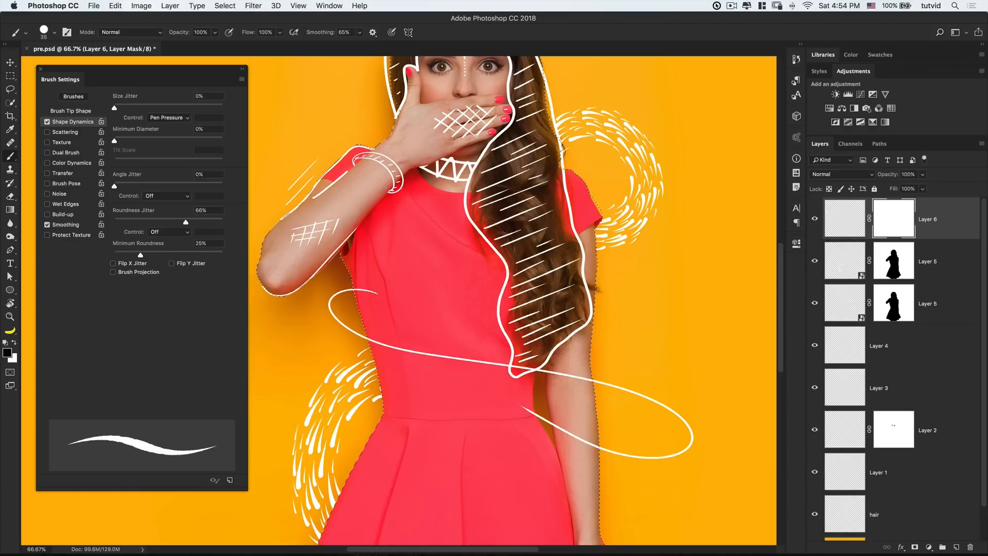
{"action": "key", "text": "bracketright"}
{"action": "key", "text": "bracketright"}
{"action": "key", "text": "bracketright"}
{"action": "key", "text": "bracketright"}
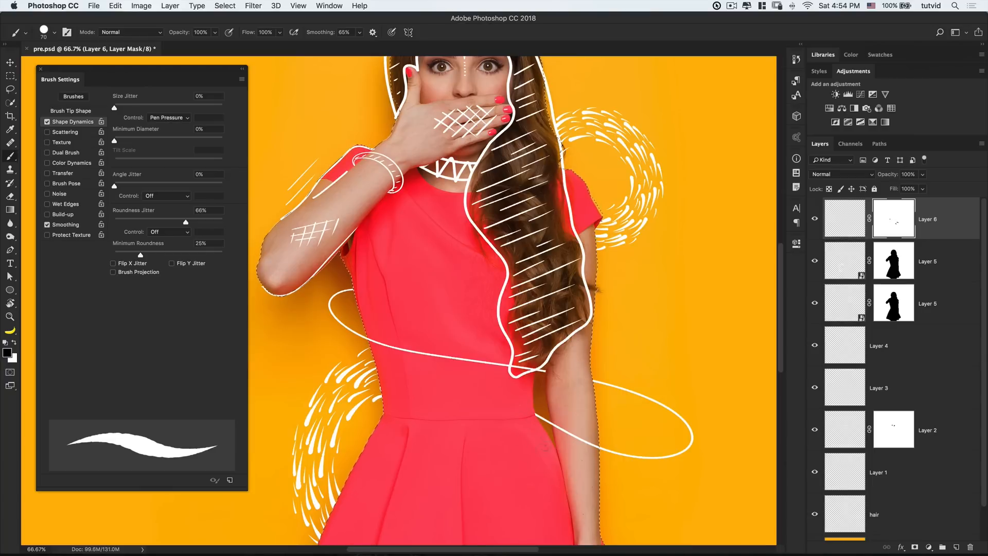
{"action": "key", "text": "super+d"}
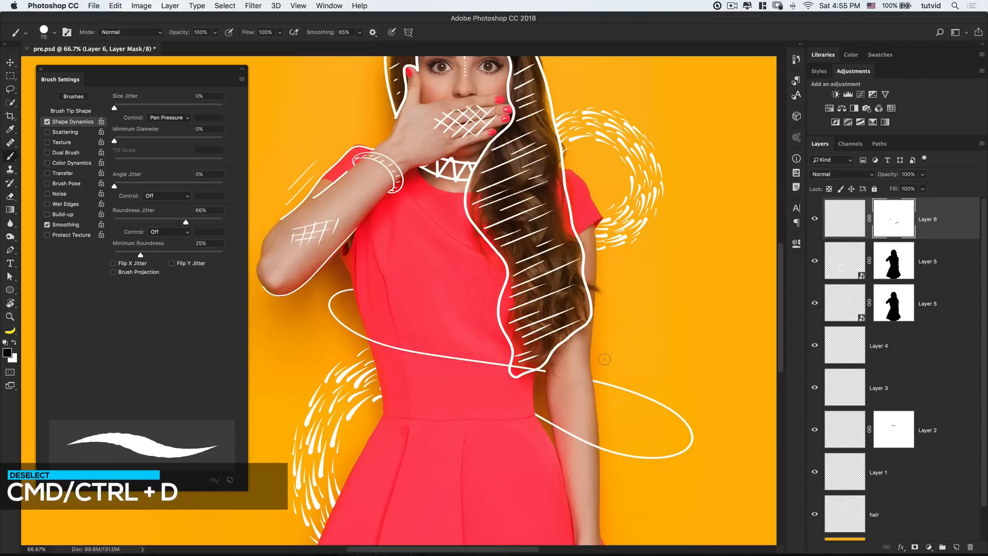
Make Layer 6's artwork active instead of its mask and shrink the white brush to just below size 25.
{"action": "key", "text": "super+minus"}
{"action": "key", "text": "super+minus"}
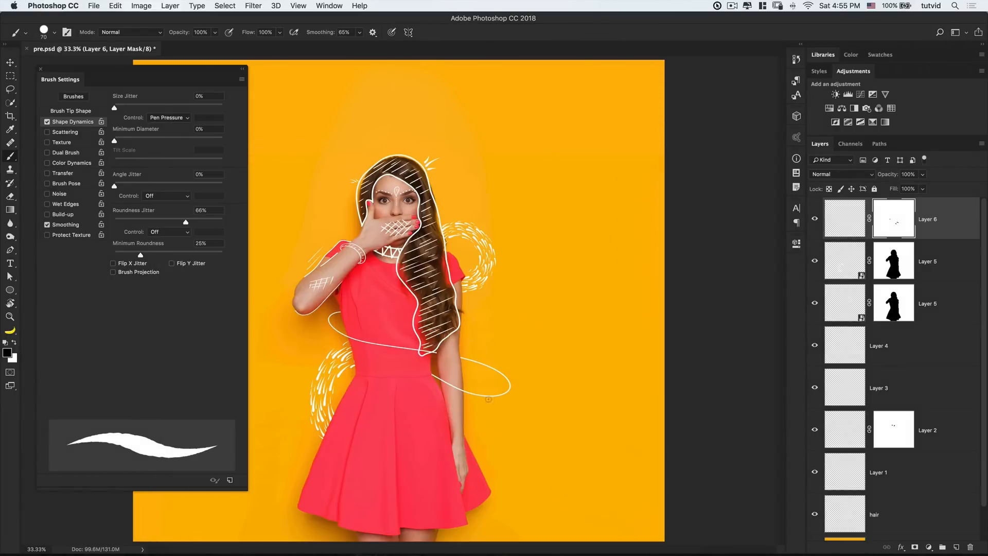
{"action": "left_click", "coordinate": [858, 218]}
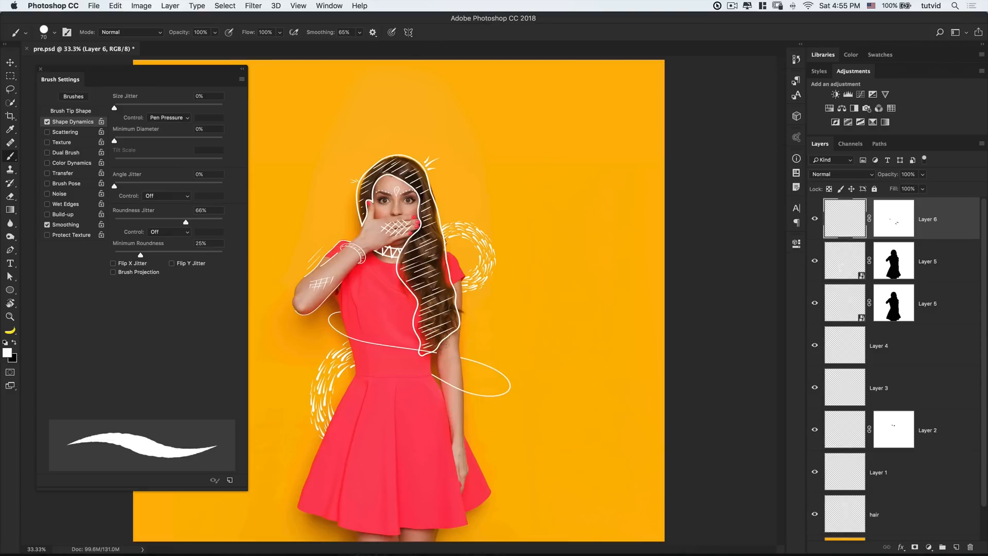
{"action": "key", "text": "super+plus"}
{"action": "key", "text": "super+plus"}
{"action": "left_click_drag", "start_coordinate": [557, 403], "coordinate": [510, 309]}
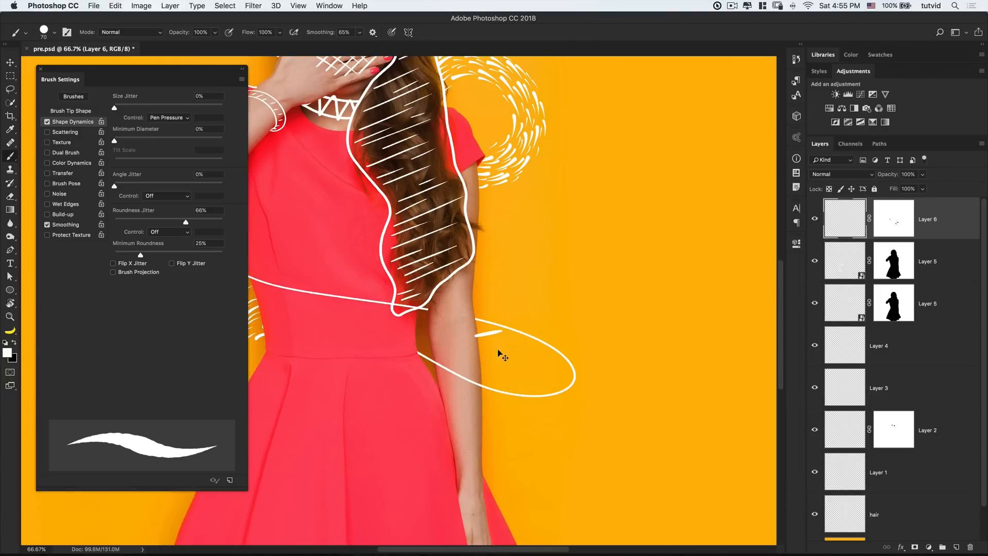
{"action": "key", "text": "bracketleft"}
{"action": "key", "text": "bracketleft"}
{"action": "key", "text": "bracketleft"}
{"action": "key", "text": "bracketleft"}
{"action": "key", "text": "bracketleft"}
{"action": "key", "text": "bracketleft"}
{"action": "key", "text": "bracketleft"}
{"action": "key", "text": "bracketleft"}
{"action": "key", "text": "bracketleft"}
{"action": "key", "text": "bracketleft"}
{"action": "key", "text": "bracketleft"}
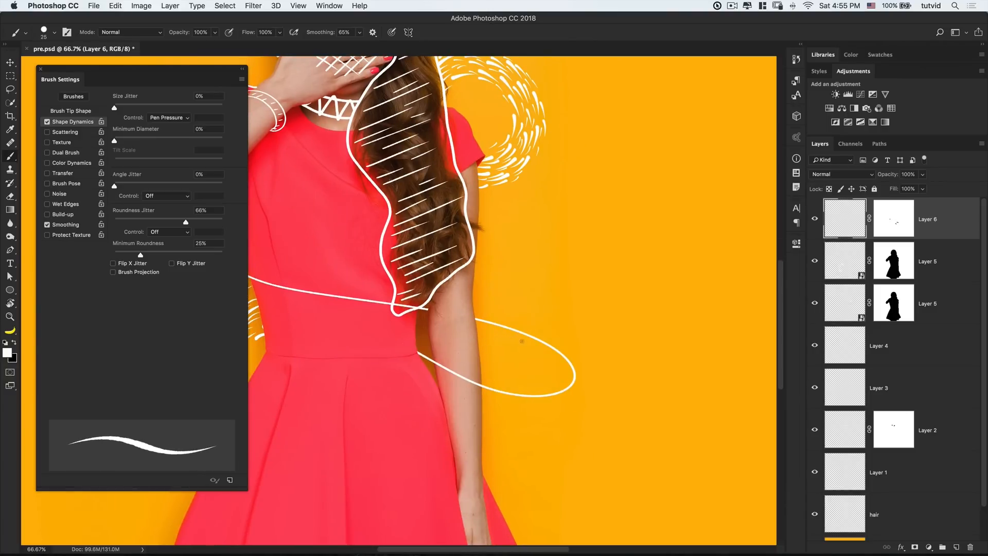
{"action": "key", "text": "bracketleft"}
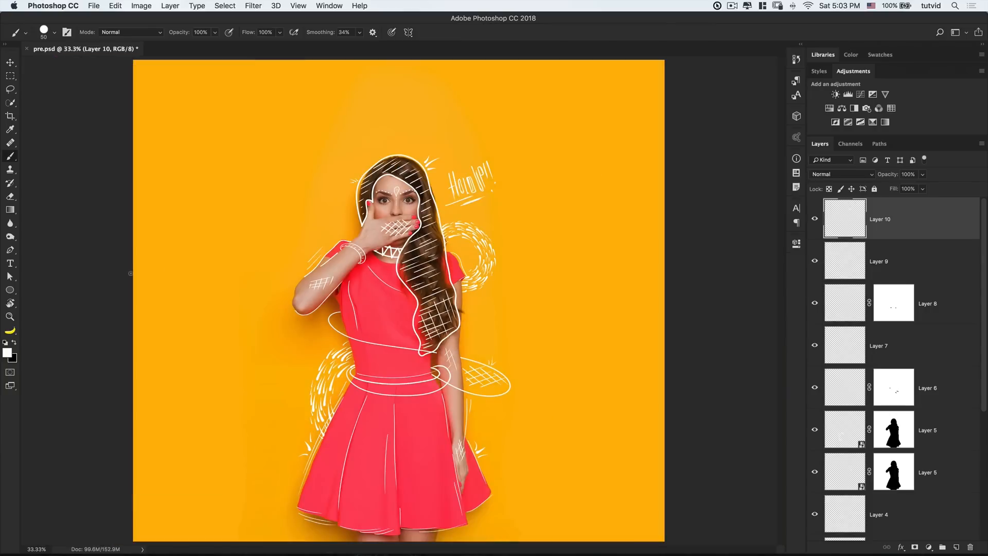
Add white strokes on Layer 10 beside her arm and around the skirt hem, with hatching on the skirt and waistband.
{"action": "left_click_drag", "start_coordinate": [466, 297], "coordinate": [466, 322]}
{"action": "left_click_drag", "start_coordinate": [471, 312], "coordinate": [462, 344]}
{"action": "left_click_drag", "start_coordinate": [293, 495], "coordinate": [321, 523]}
{"action": "left_click_drag", "start_coordinate": [284, 502], "coordinate": [309, 534]}
{"action": "left_click_drag", "start_coordinate": [301, 481], "coordinate": [283, 494]}
{"action": "mouse_move", "coordinate": [417, 473]}
{"action": "left_mouse_down"}
{"action": "mouse_move", "coordinate": [440, 495]}
{"action": "mouse_move", "coordinate": [412, 495]}
{"action": "left_mouse_up"}
{"action": "left_click_drag", "start_coordinate": [379, 382], "coordinate": [367, 390]}
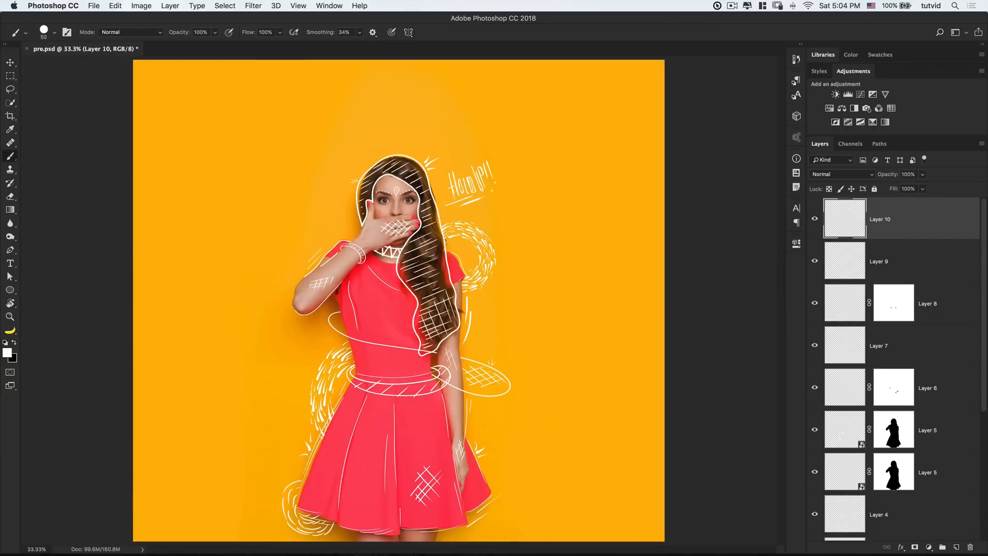